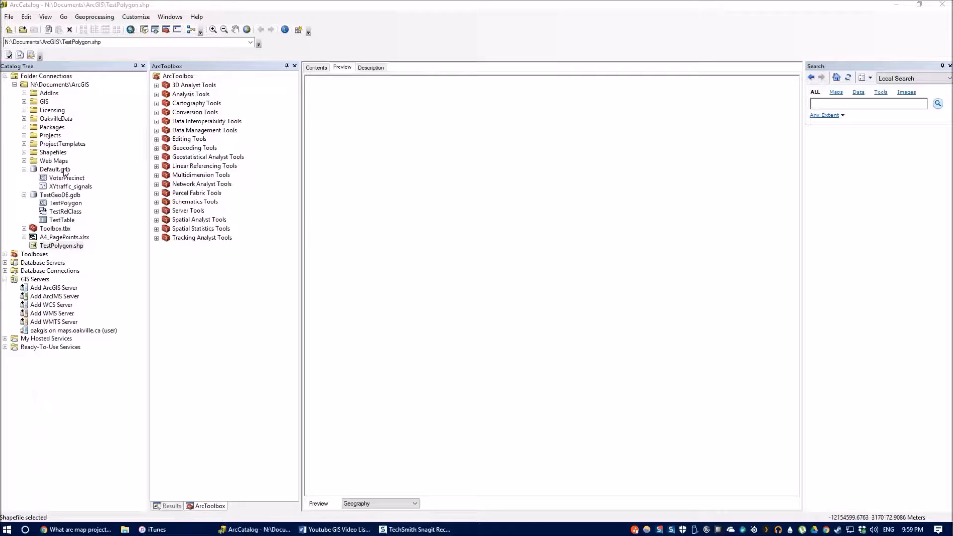
Step: Start a new polygon feature class named NoProjectTest in the TestGeoDB.gdb geodatabase
right_click(60, 195)
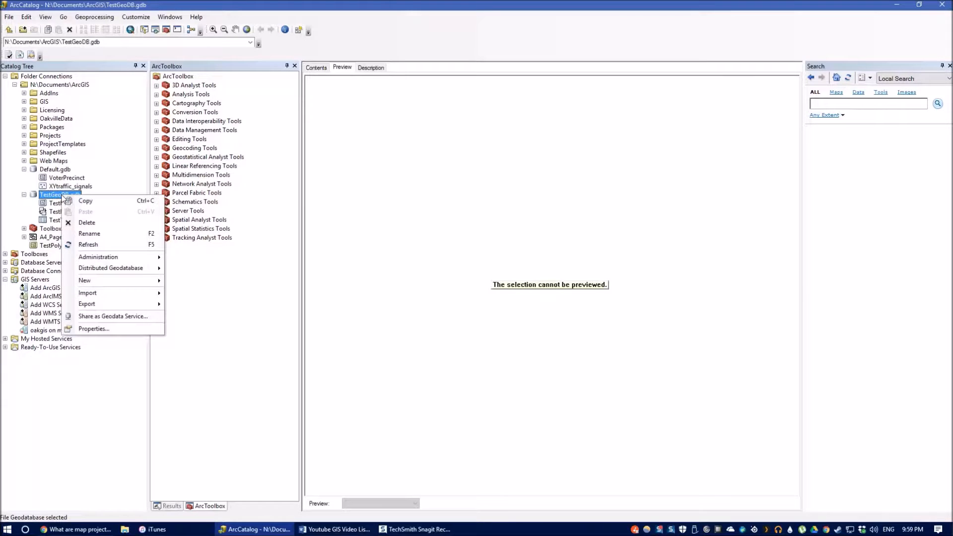
mouse_move(124, 282)
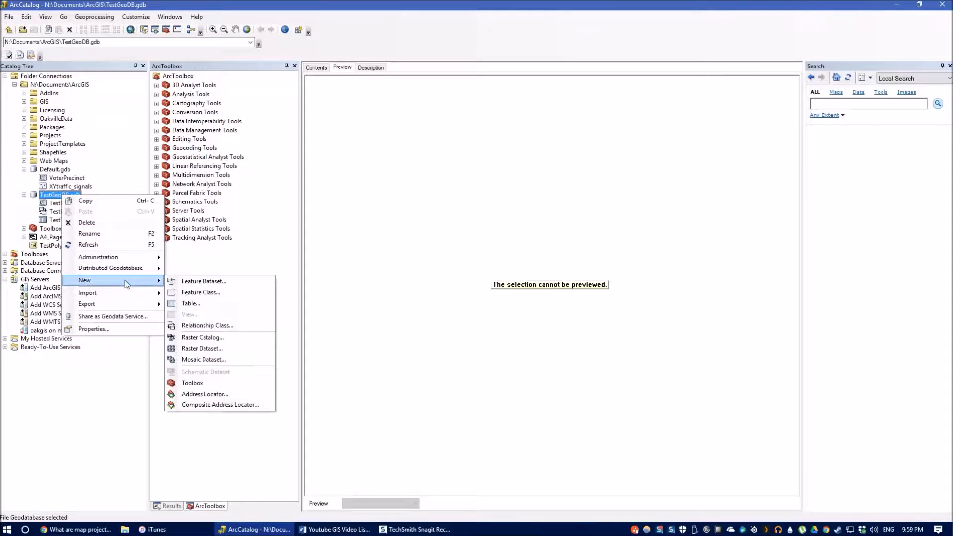
left_click(207, 293)
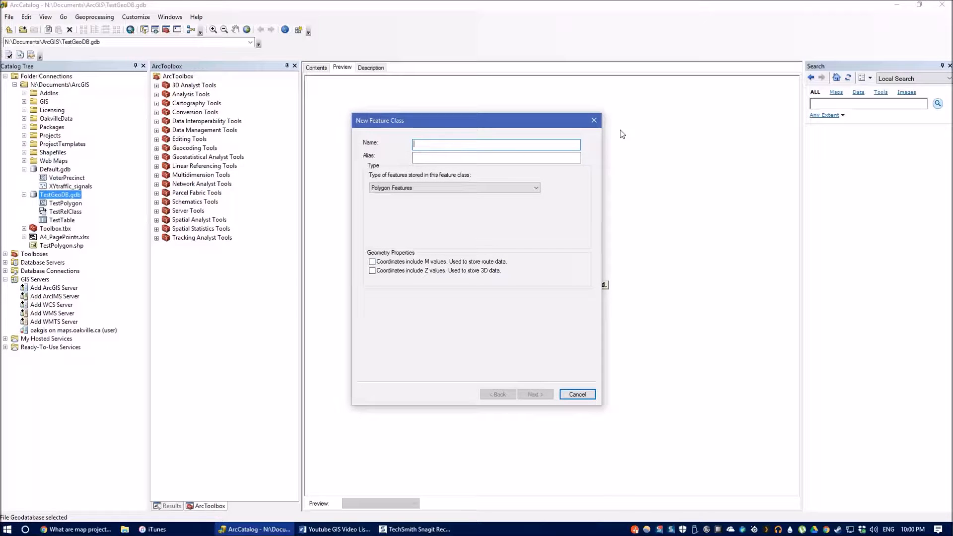
type("ProjectTest")
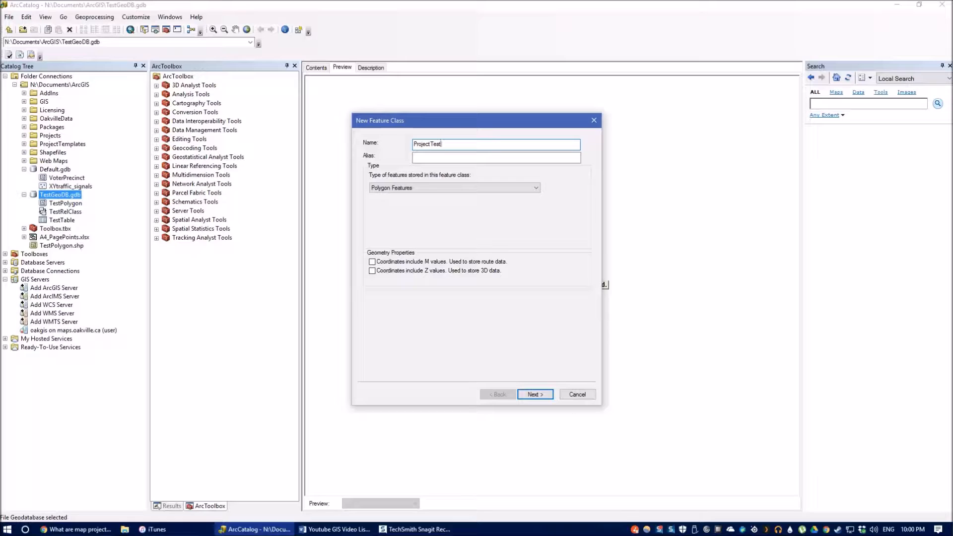
type("No")
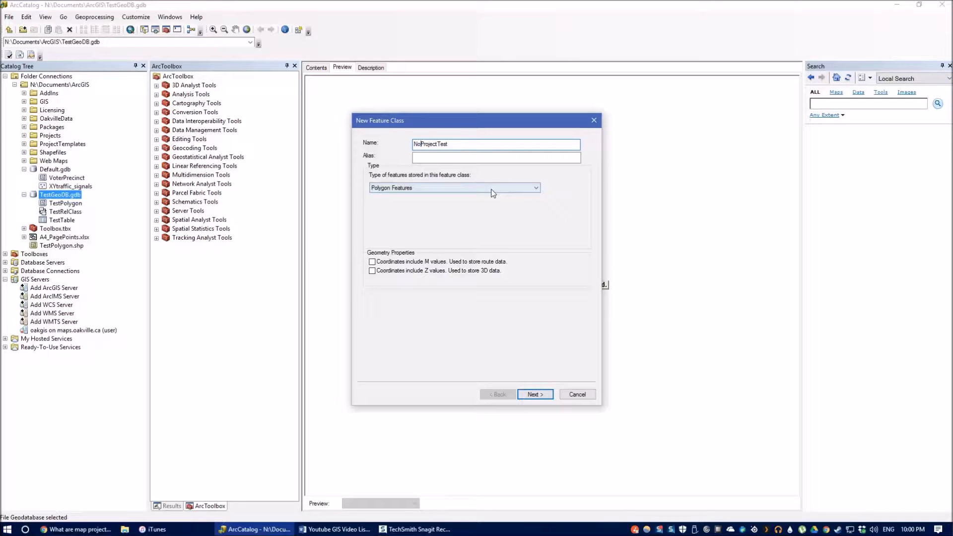
left_click(536, 395)
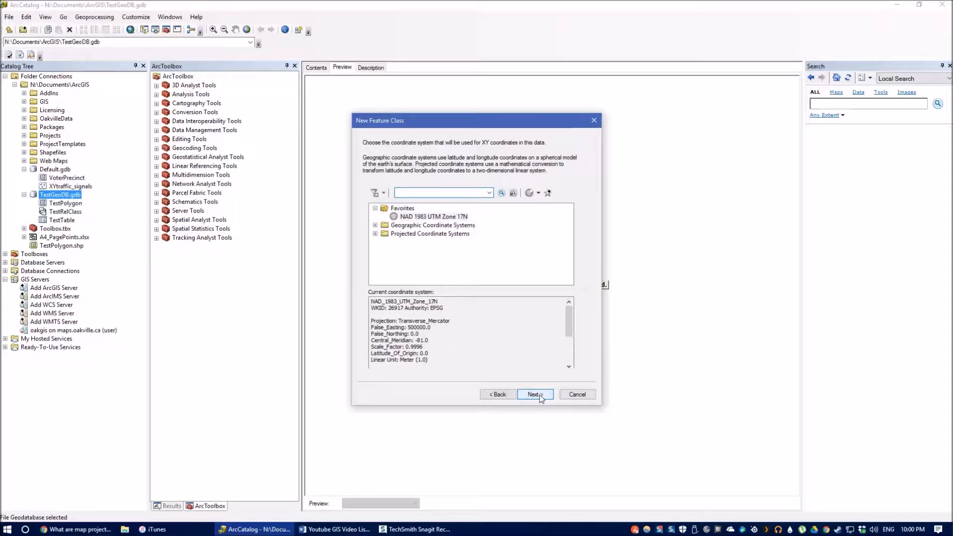
Step: Choose NAD 1983 UTM Zone 17N as the XY coordinate system and continue to the storage configuration
left_click(424, 226)
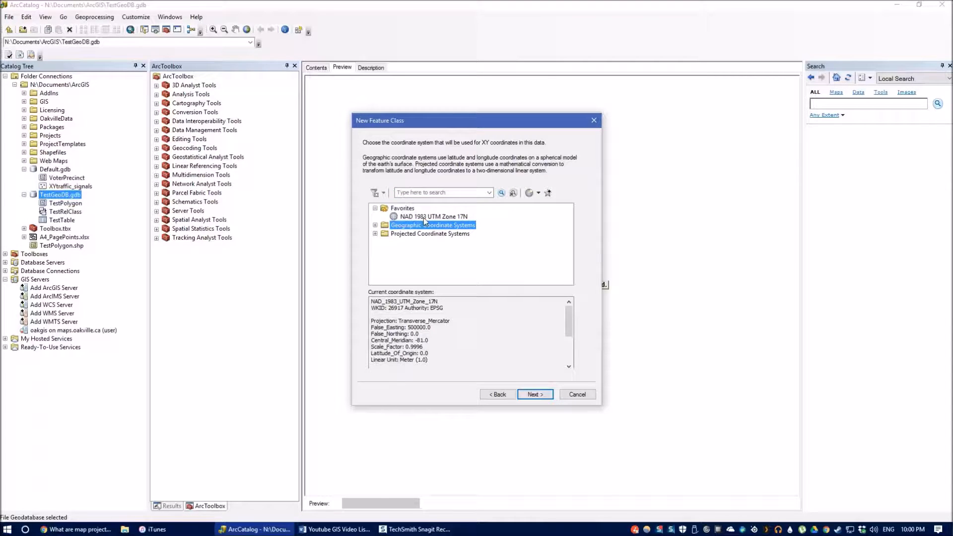
left_click(375, 225)
left_click(375, 208)
left_click(428, 308)
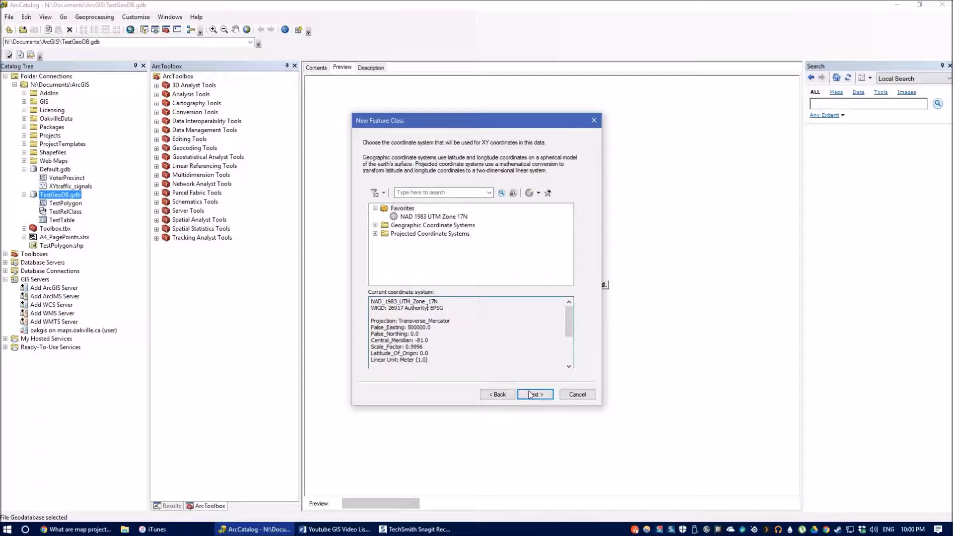
left_click(425, 217)
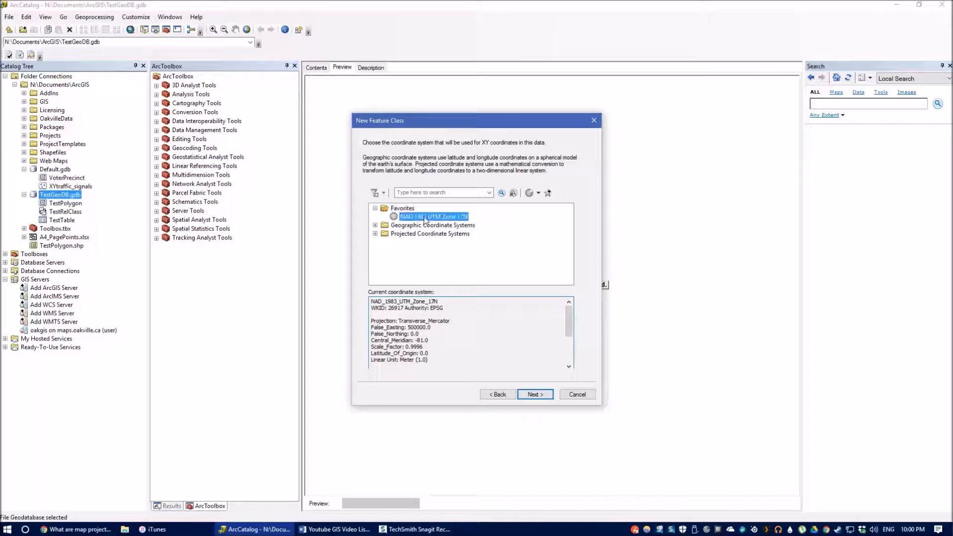
left_click(544, 396)
left_click(544, 396)
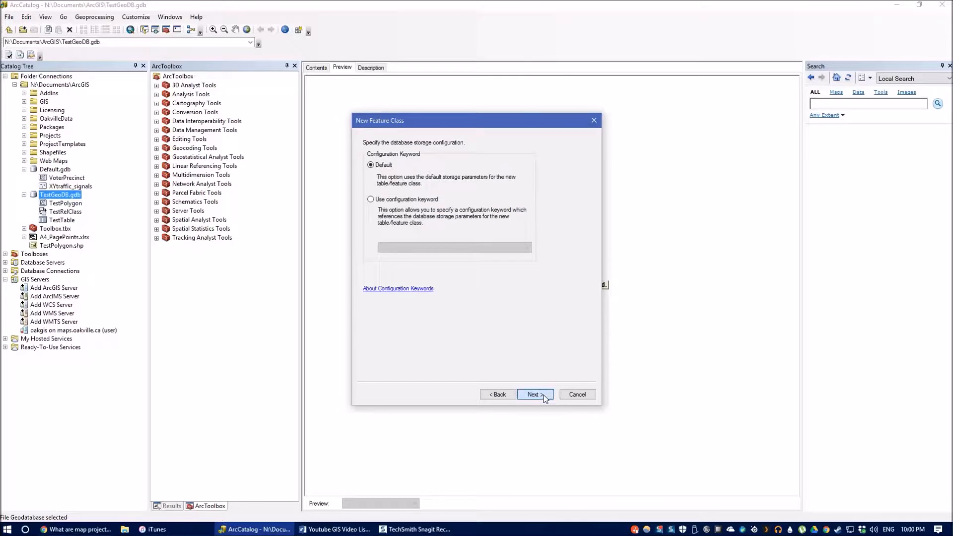
Step: Keep the default storage configuration, enter Test as a field name and finish creating the feature class
left_click(544, 396)
left_click(390, 169)
type("Test")
left_click(534, 395)
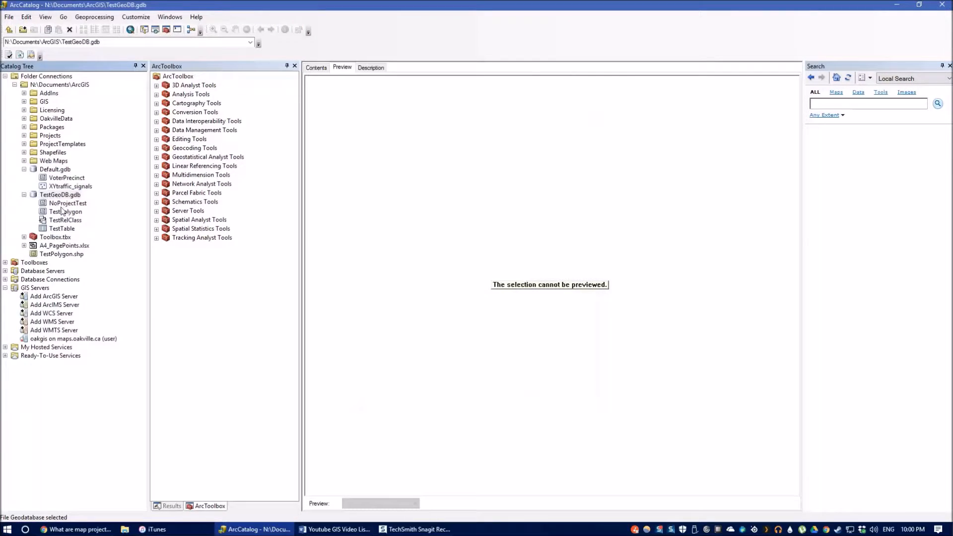
Step: Clear the XY coordinate system in the NoProjectTest feature class properties and accept the change
left_click(68, 204)
right_click(69, 204)
left_click(153, 305)
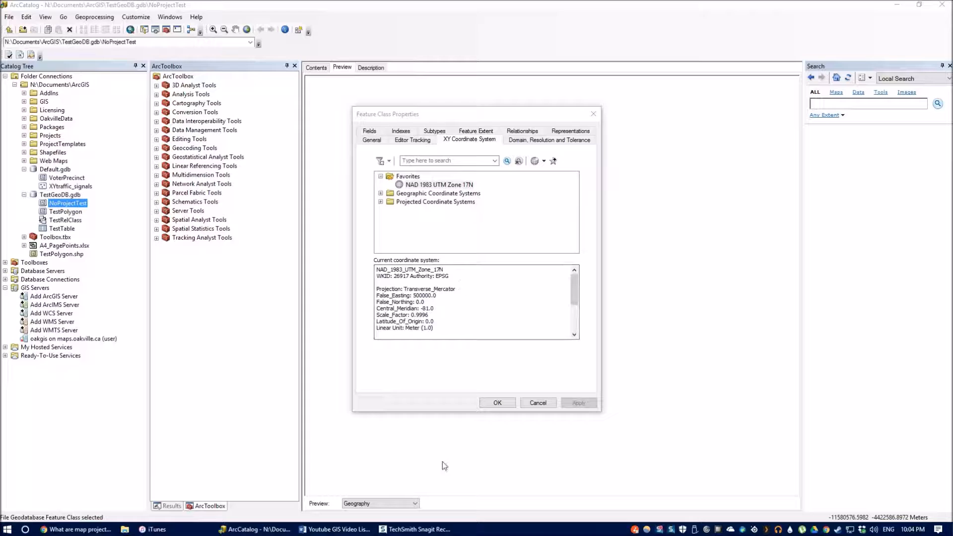
left_click(545, 161)
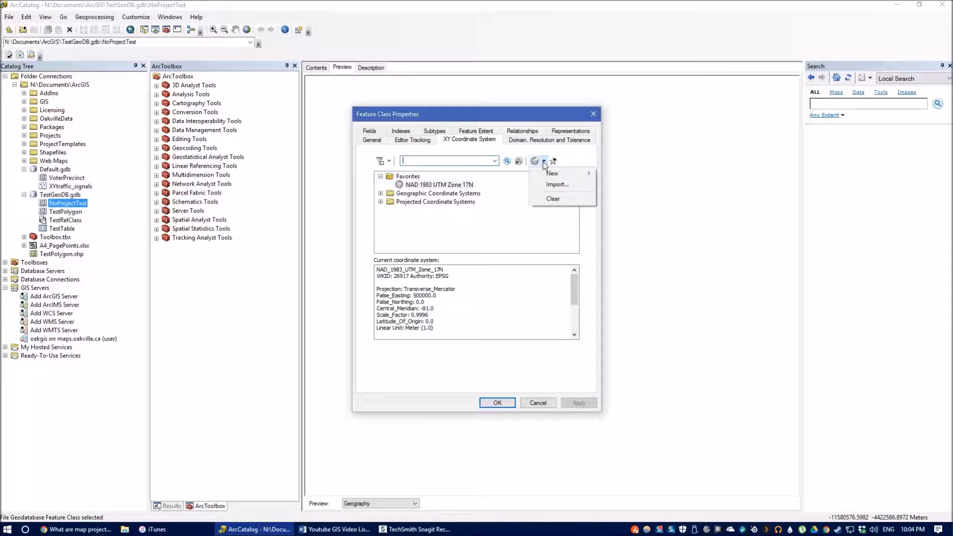
left_click(553, 199)
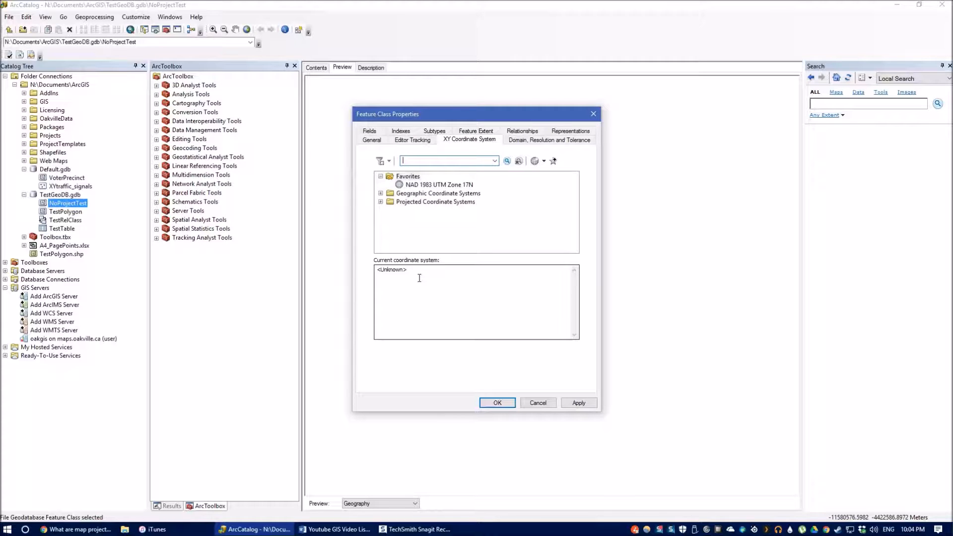
left_click_drag(419, 278, 373, 273)
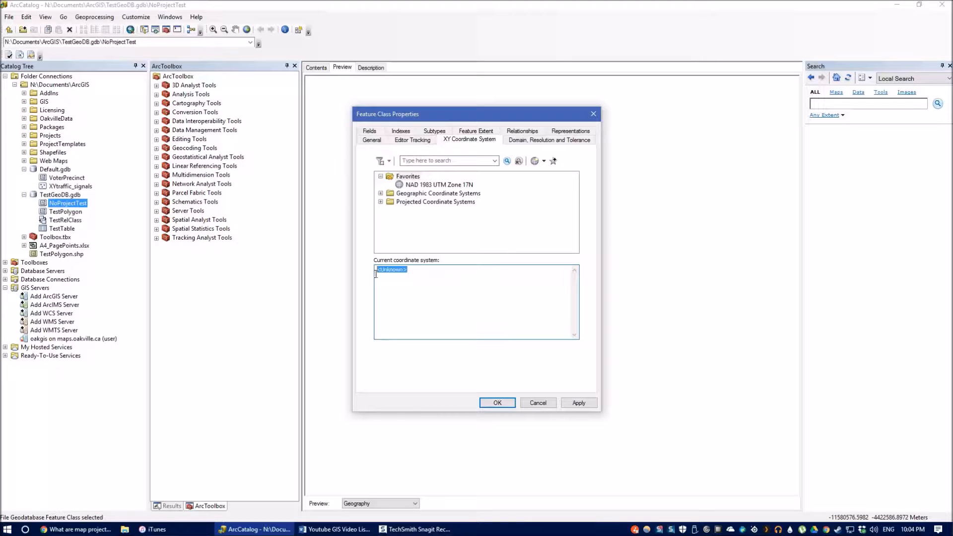
left_click(496, 403)
Step: Launch ArcMap in a smaller window over ArcCatalog and add NoProjectTest to the map, accepting the unknown spatial reference
left_click(70, 211)
left_click(69, 204)
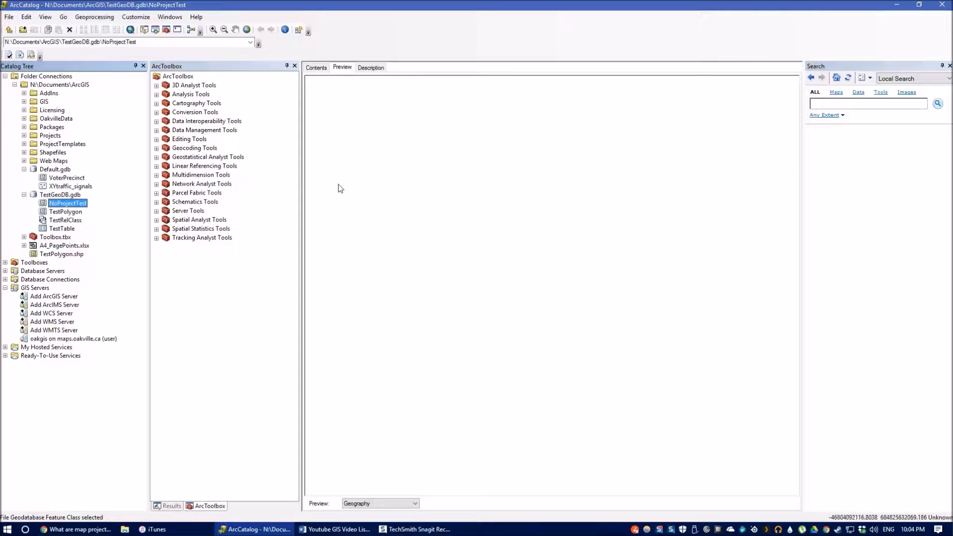
left_click(130, 30)
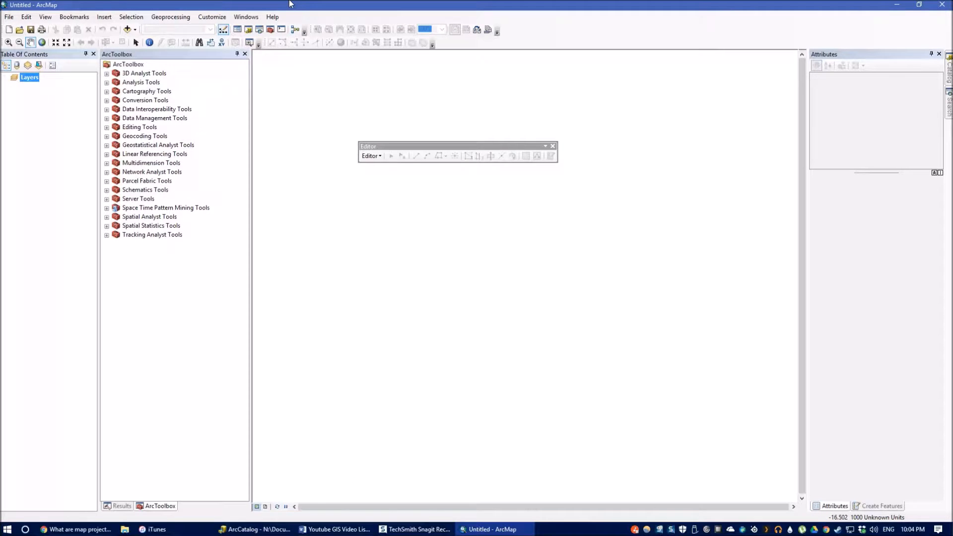
double_click(290, 4)
left_click_drag(290, 4, 469, 46)
left_click_drag(68, 205, 224, 163)
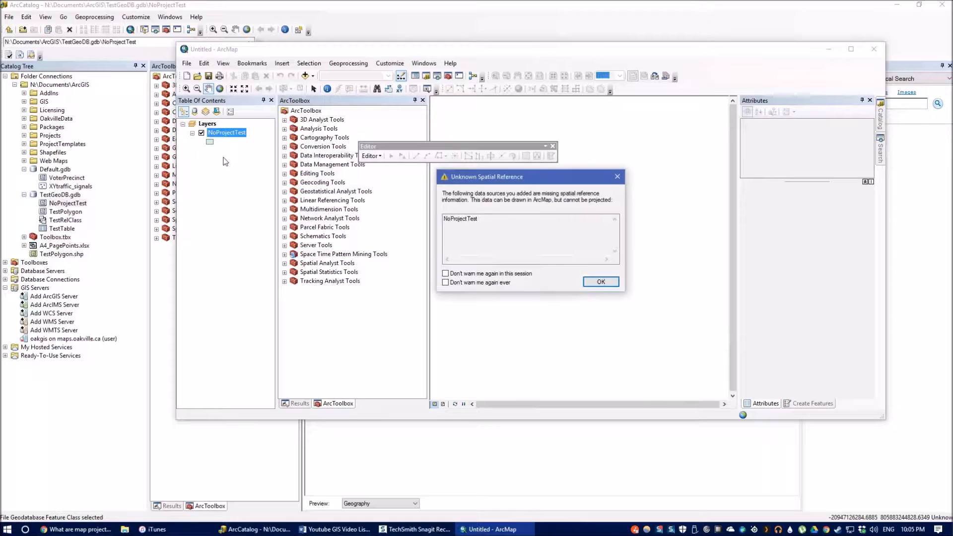
key("Return")
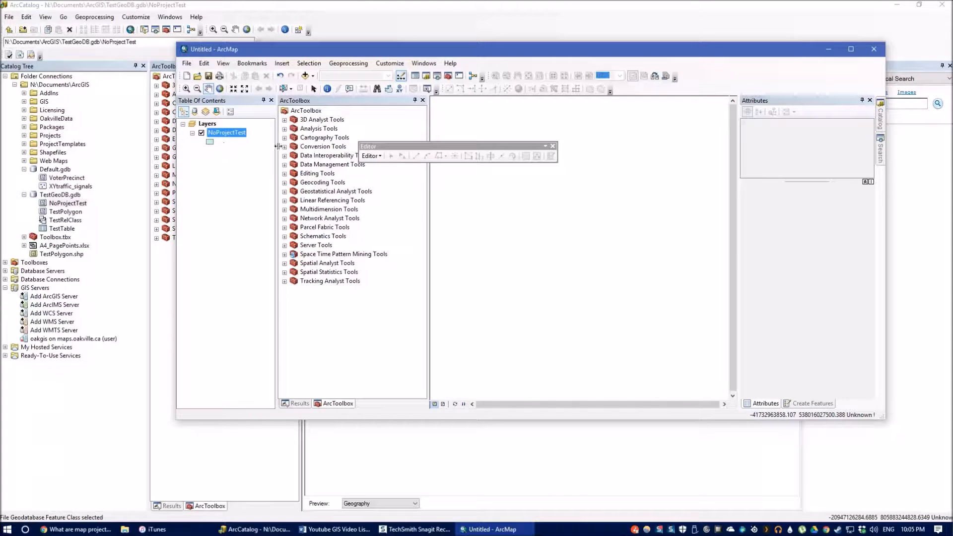
Step: Show the Editor toolbar again and dock it beside the other toolbars above the map
left_click_drag(478, 148, 535, 128)
left_click(610, 127)
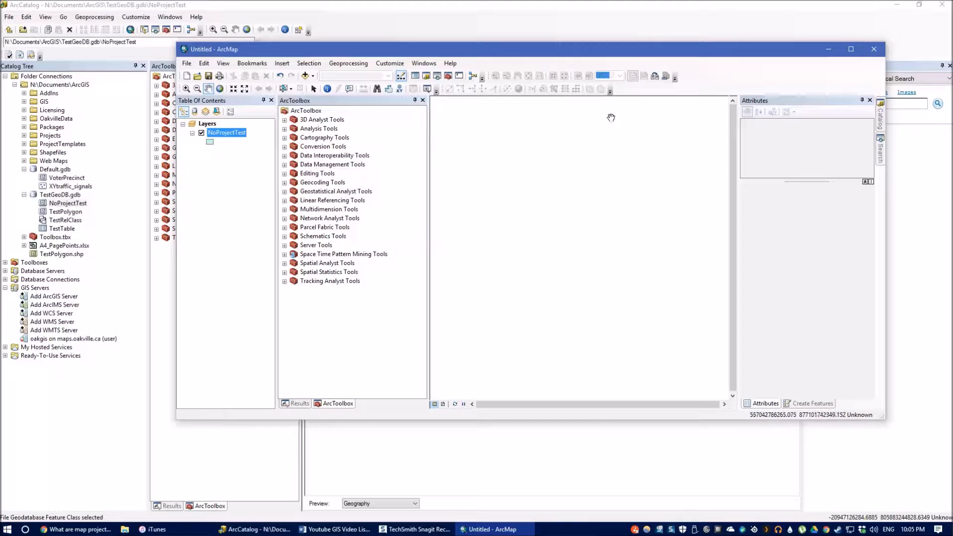
right_click(547, 65)
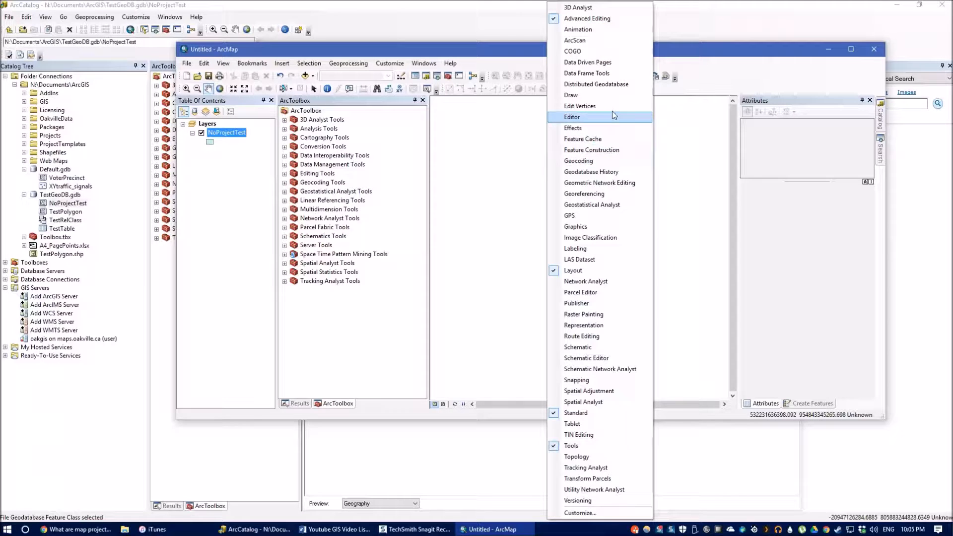
left_click(572, 117)
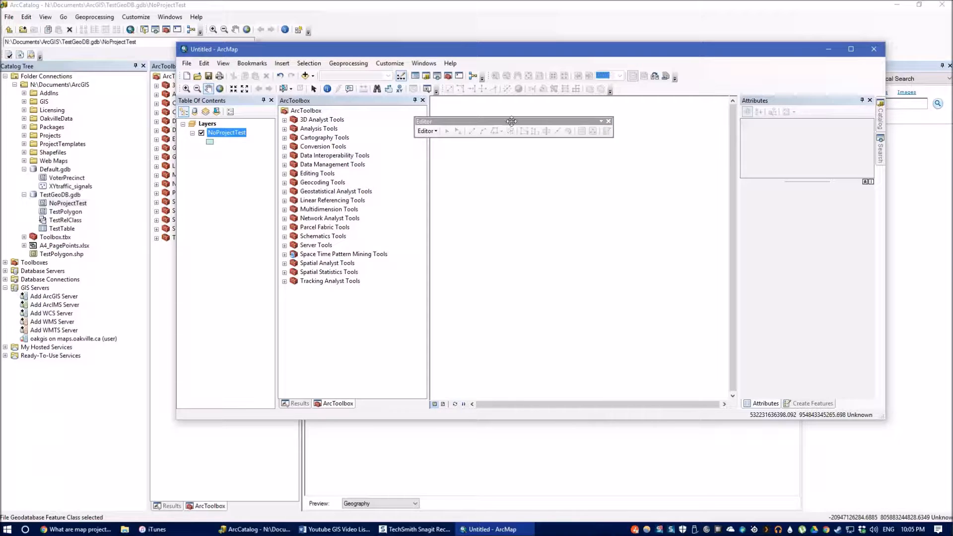
left_click_drag(511, 119, 646, 85)
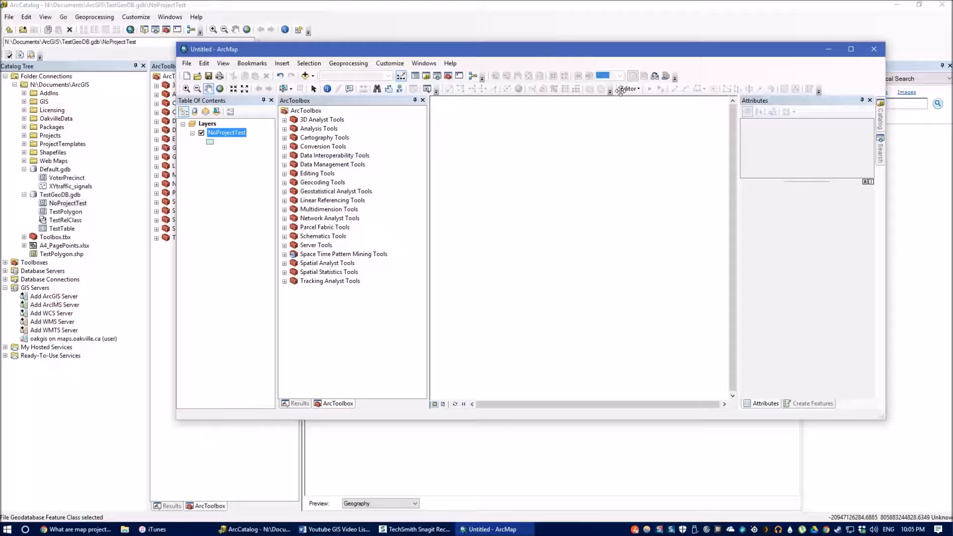
Step: Start an edit session and draw a small four-sided NoProjectTest polygon near the middle of the map
left_click(627, 90)
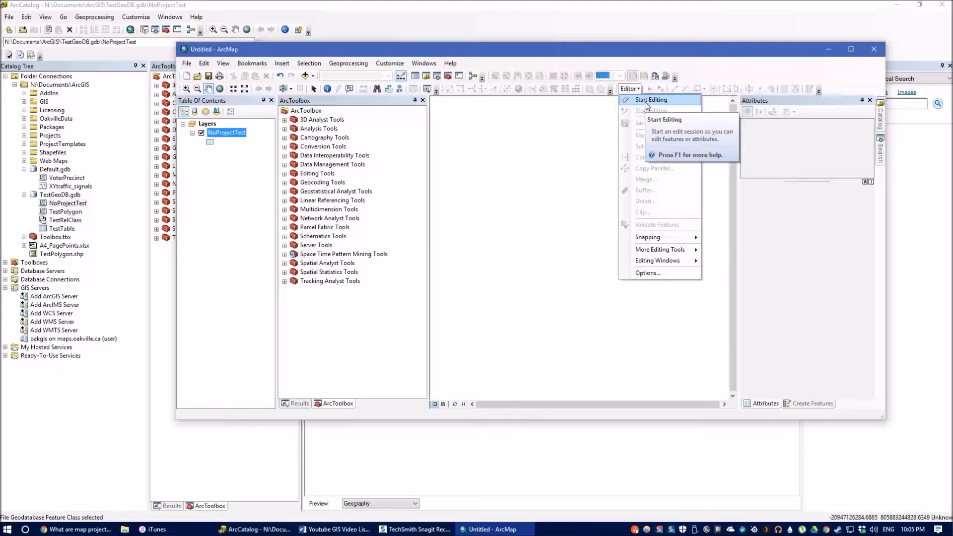
left_click(645, 102)
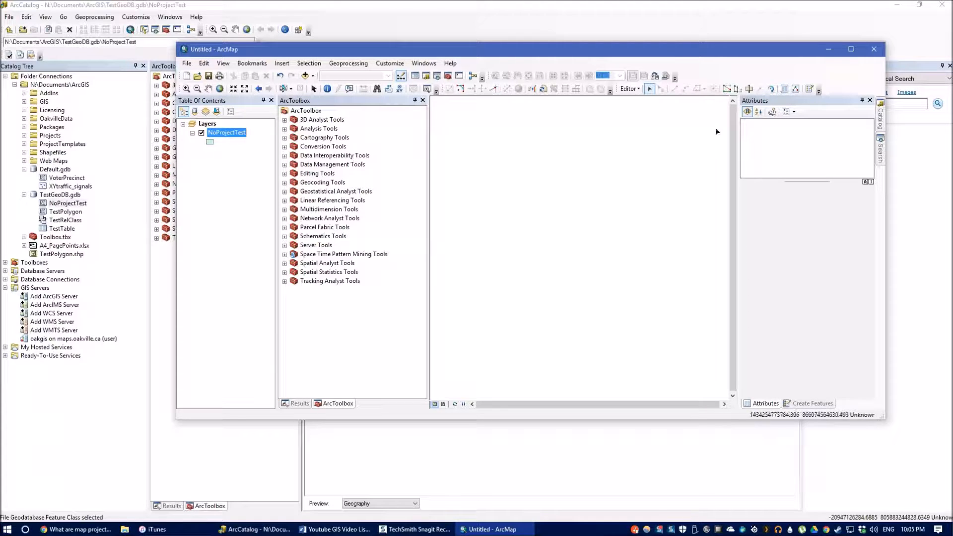
left_click(810, 404)
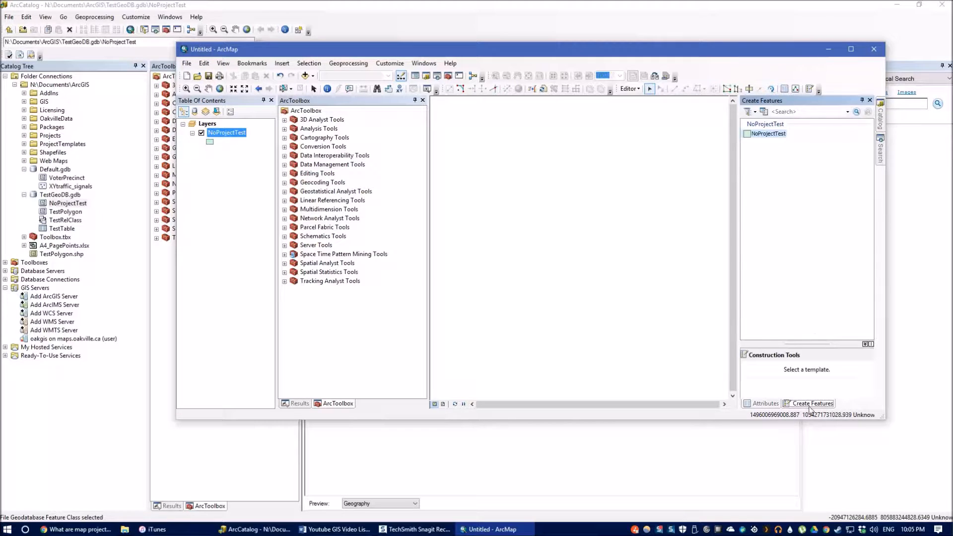
left_click(764, 133)
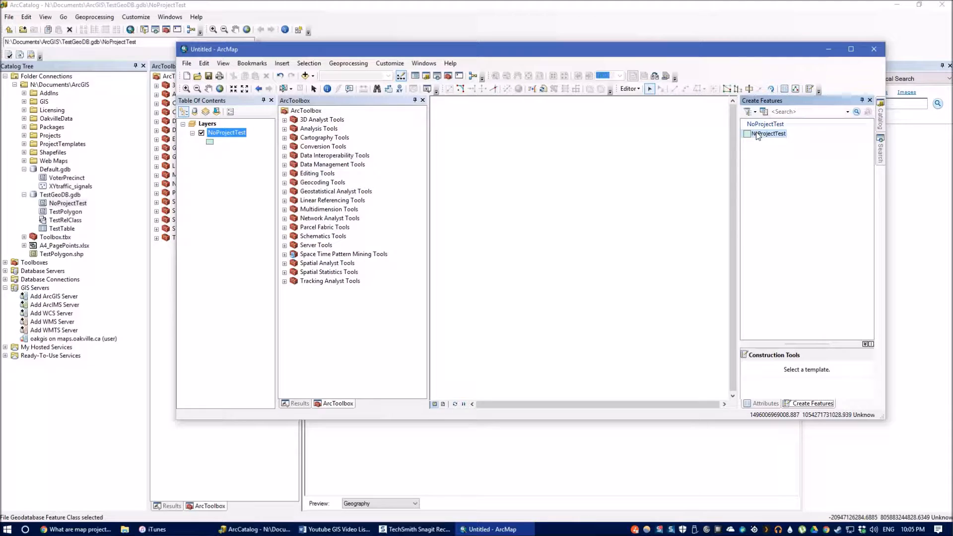
left_click(552, 249)
left_click(562, 240)
double_click(553, 232)
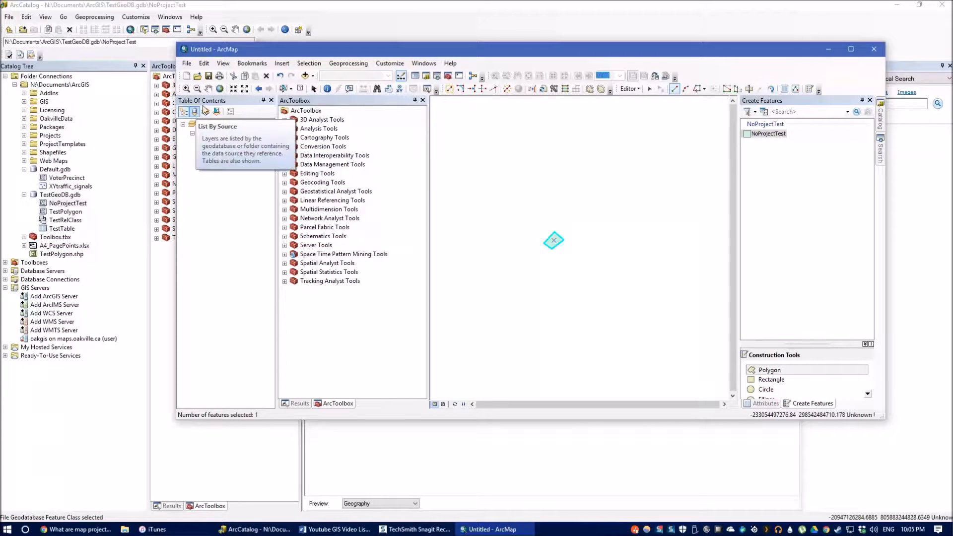
Step: Stop the edit session and save the edits
left_click(630, 89)
left_click(643, 110)
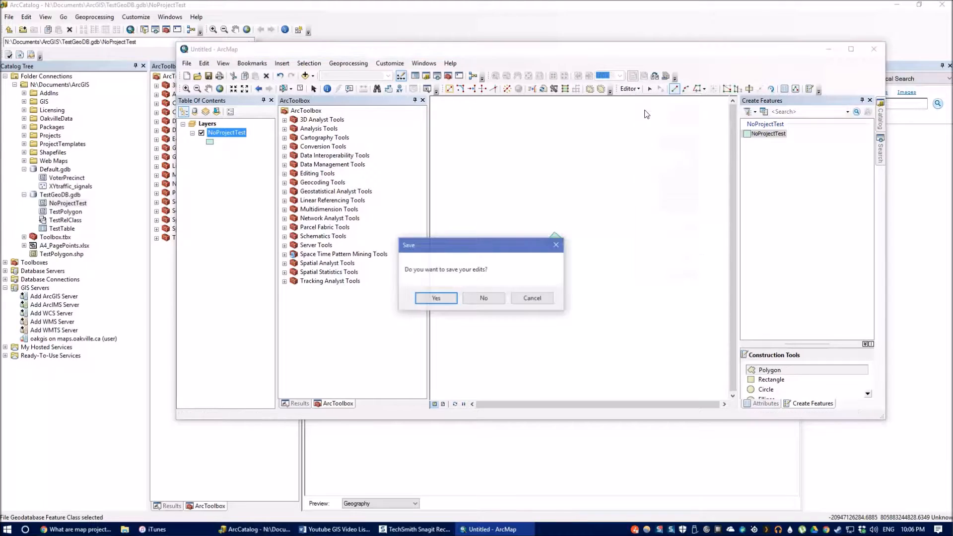
left_click(436, 298)
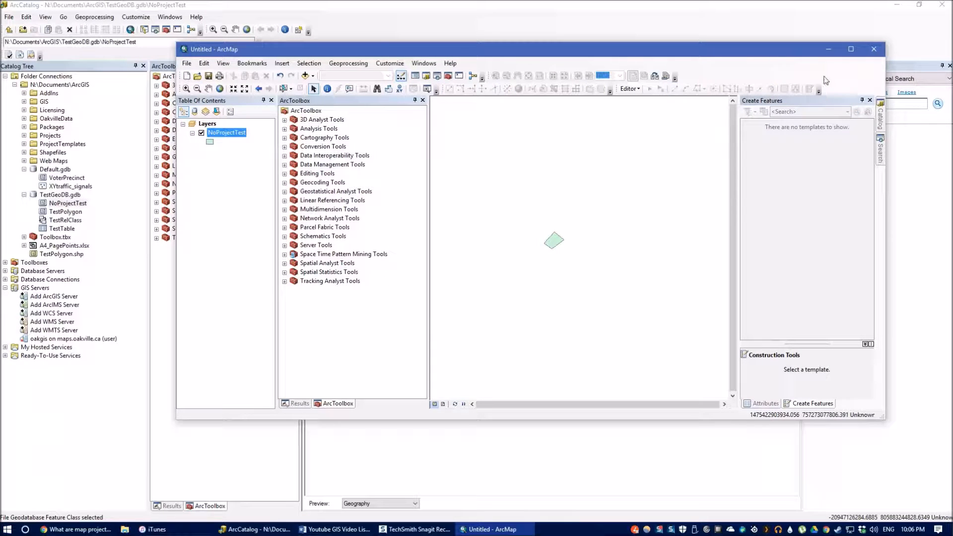
Step: Return to ArcCatalog and check the coordinate system of the TestPolygon feature class in its properties
left_click(75, 212)
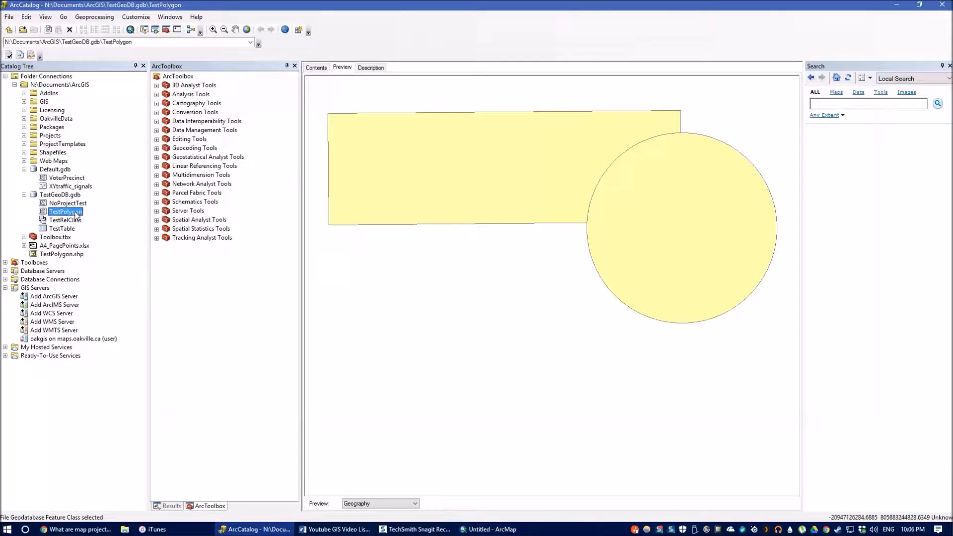
right_click(66, 213)
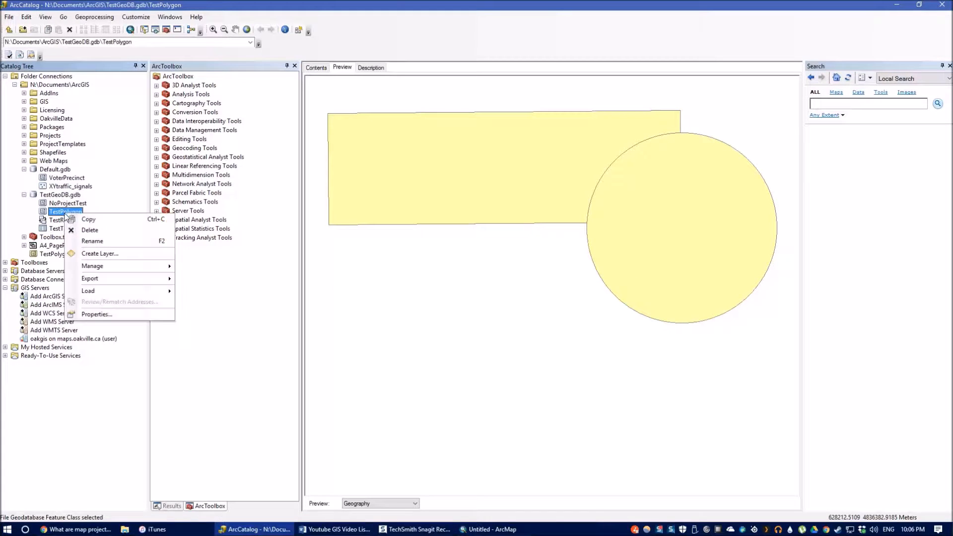
left_click(120, 318)
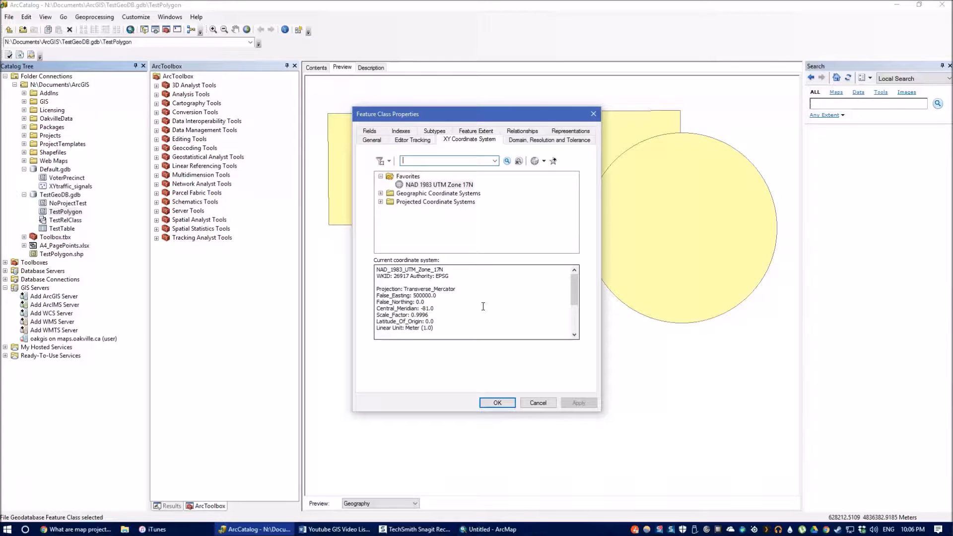
left_click(498, 402)
Step: Add the TestPolygon feature class from ArcCatalog to the ArcMap document, zoom to its layer and maximize the ArcMap window
left_click_drag(70, 214, 223, 167)
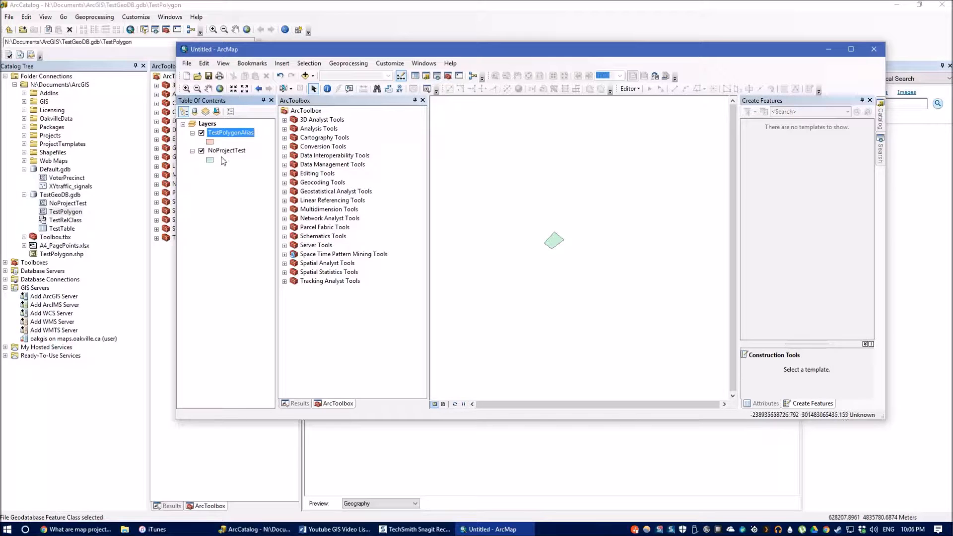
right_click(227, 133)
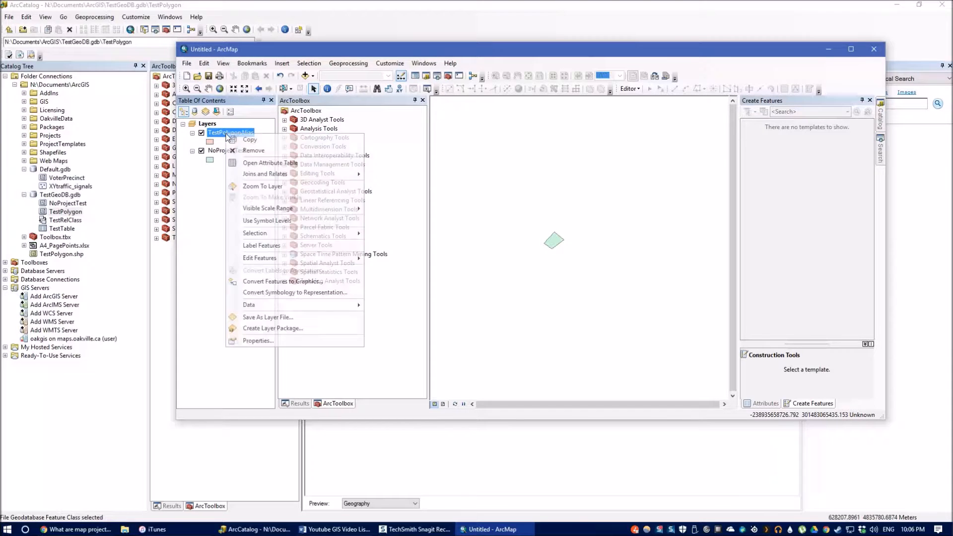
left_click(308, 186)
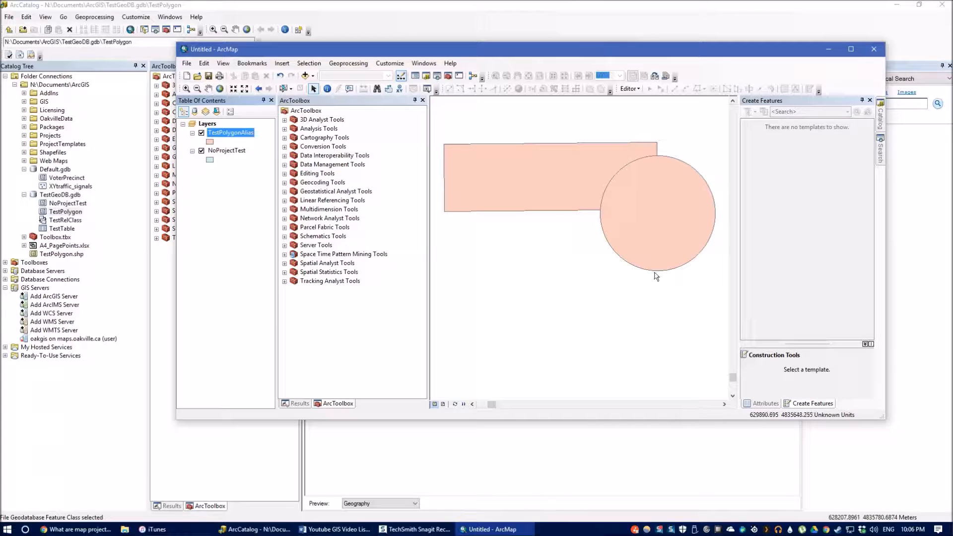
double_click(526, 59)
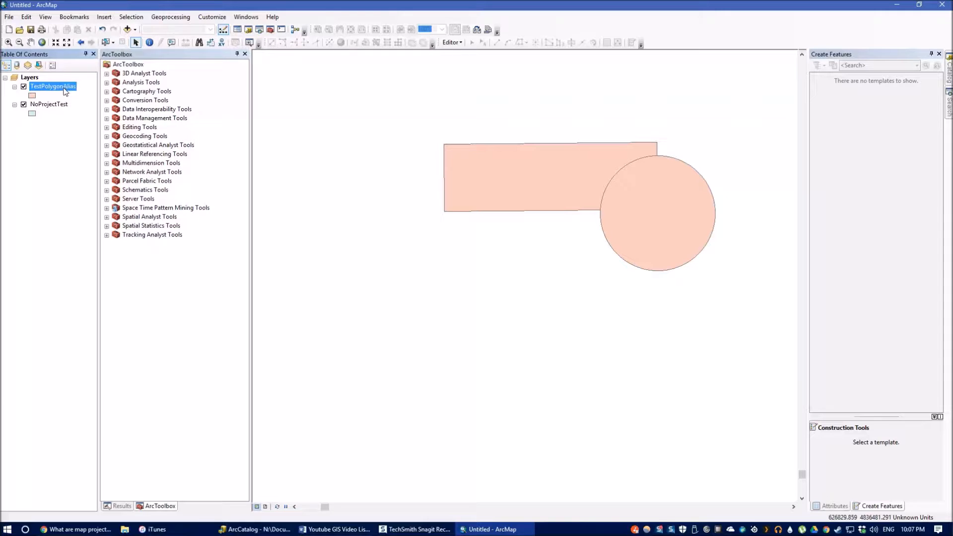
Step: Check which coordinate system the Layers data frame uses in its properties, then close them without changes
right_click(31, 78)
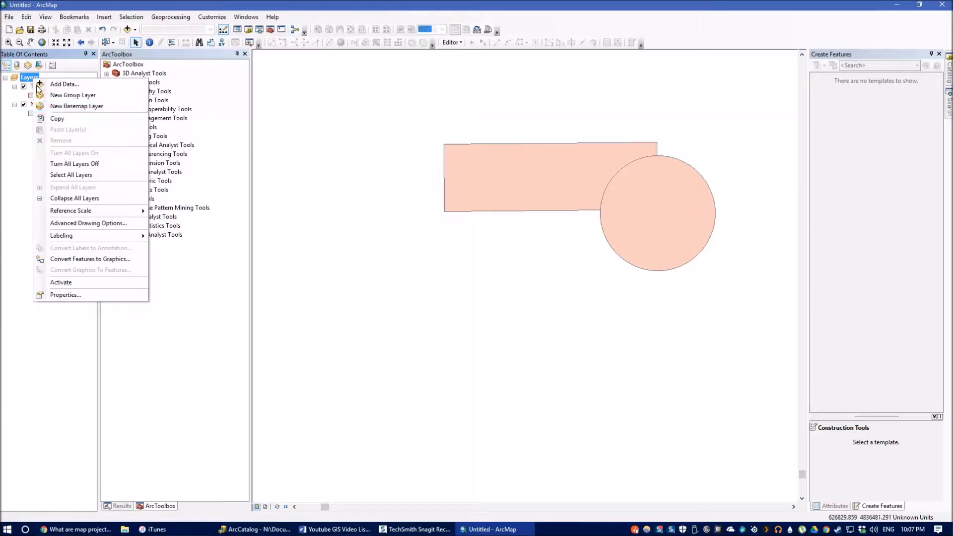
left_click(94, 297)
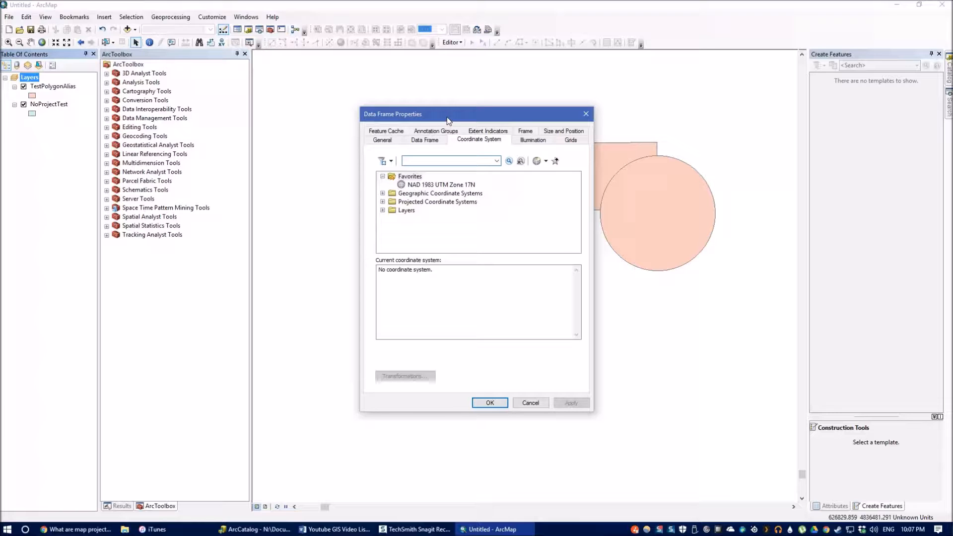
mouse_move(447, 117)
left_mouse_down()
mouse_move(399, 109)
mouse_move(439, 119)
left_mouse_up()
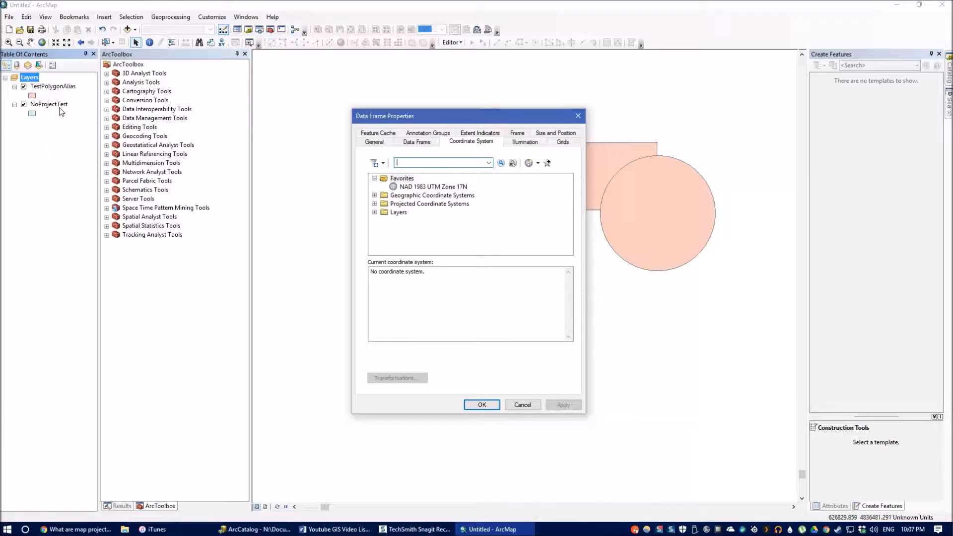
left_click_drag(423, 281, 307, 268)
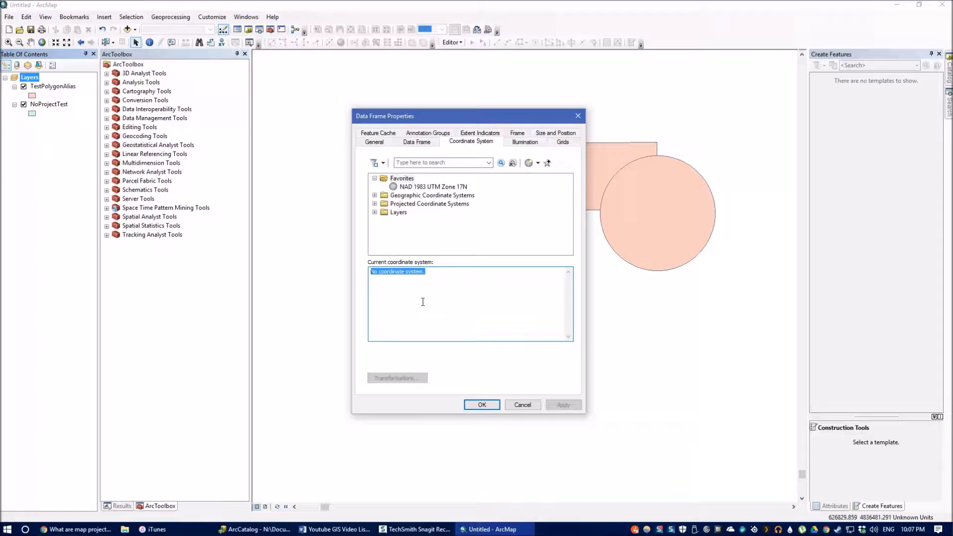
left_click(469, 143)
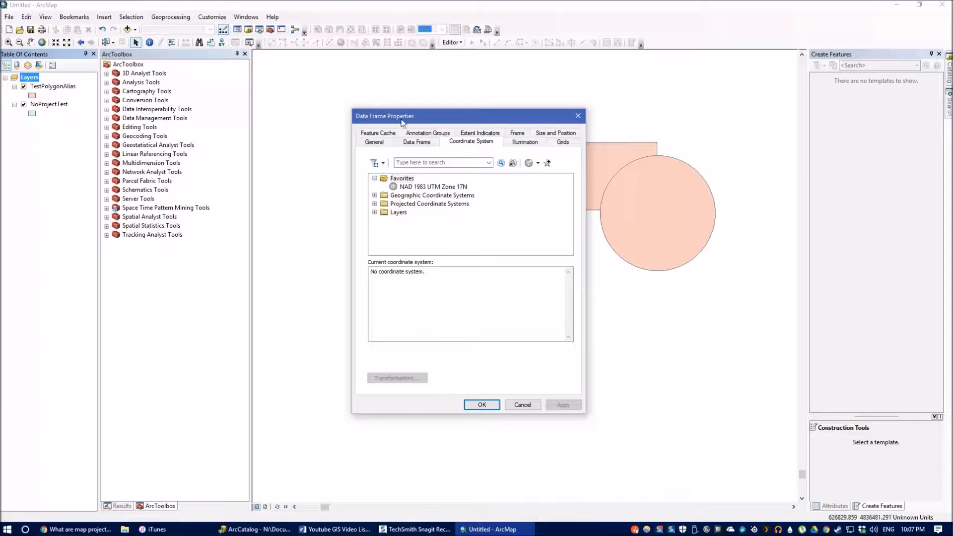
left_click(35, 79)
left_click(523, 405)
Step: Set the Layers data frame's coordinate system to NAD_1983_UTM_Zone_17N, taken from the coordinate systems of its layers
right_click(30, 79)
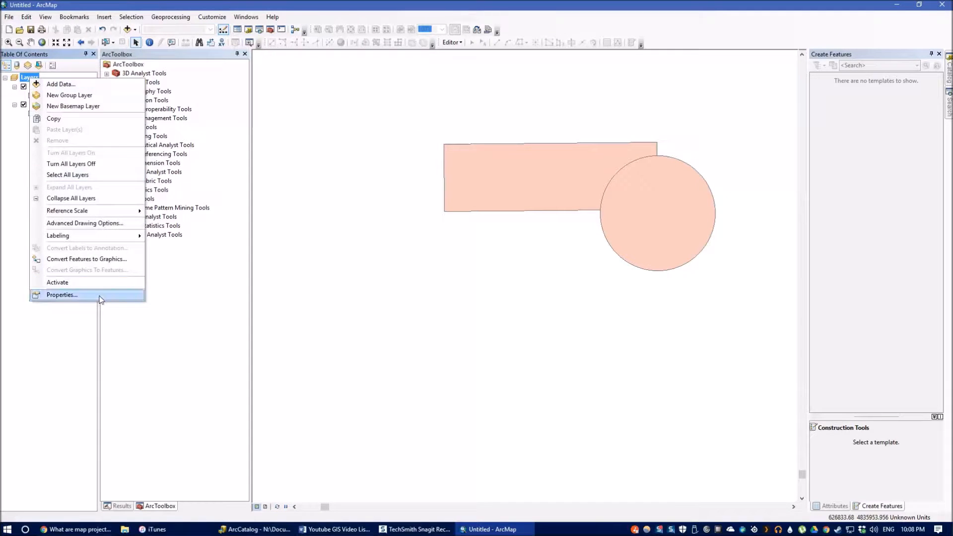
left_click(60, 295)
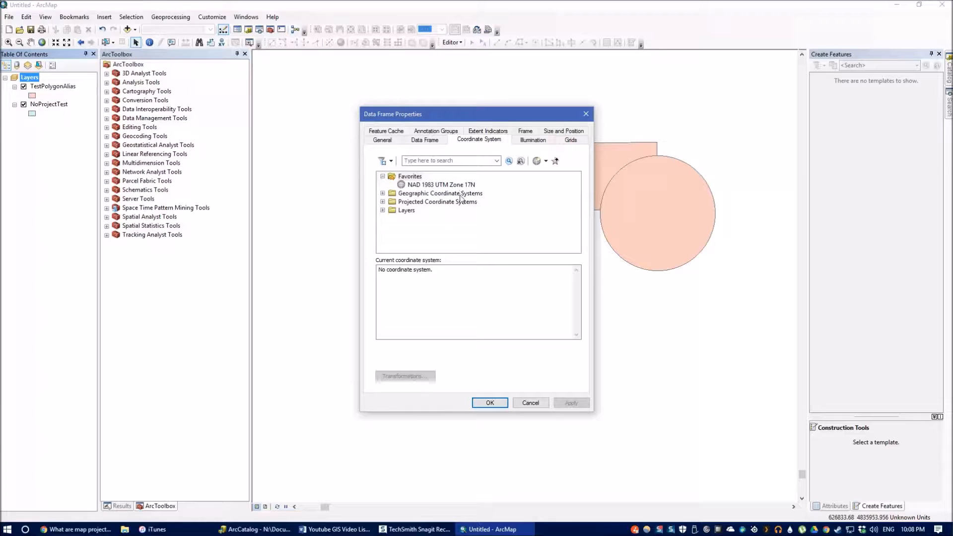
left_click(382, 210)
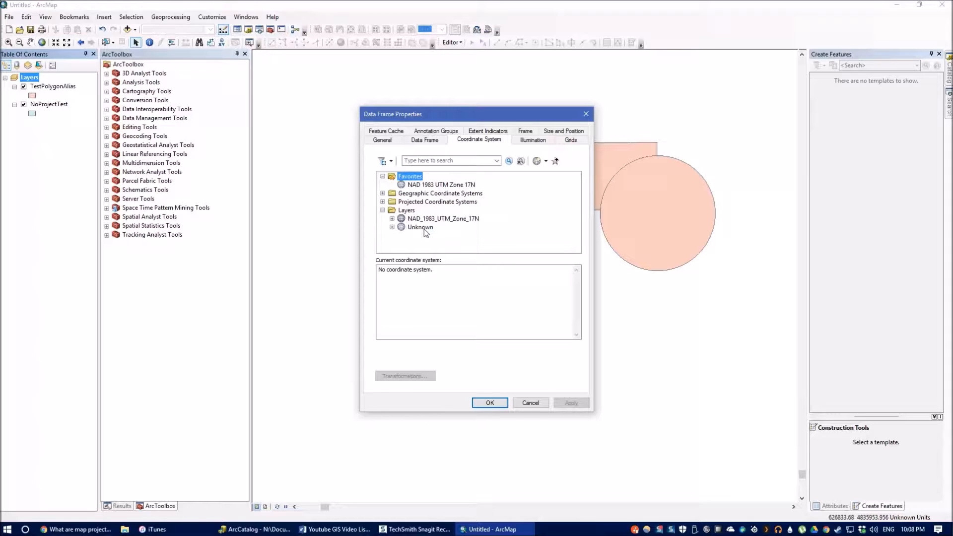
left_click(440, 221)
left_click(489, 402)
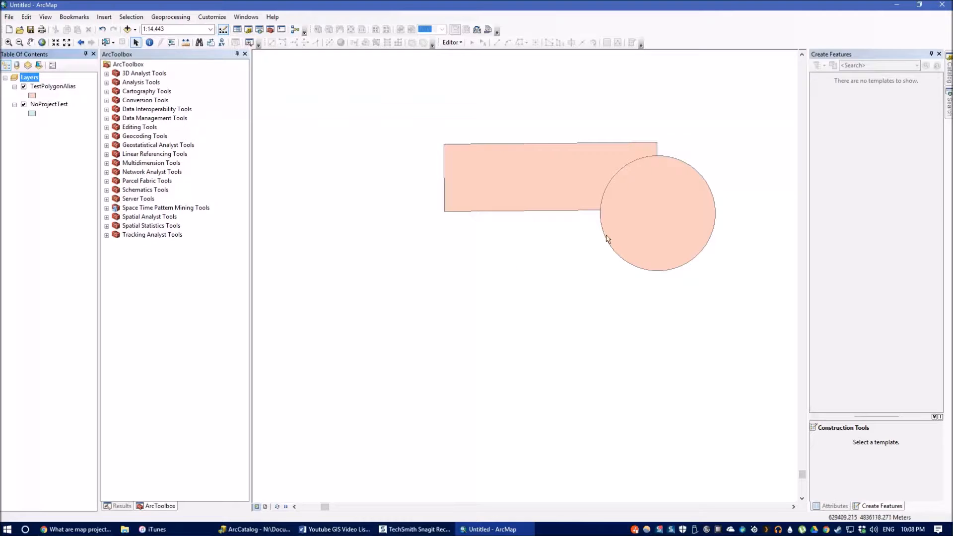
Step: Add the Streets basemap to the map
left_click(9, 17)
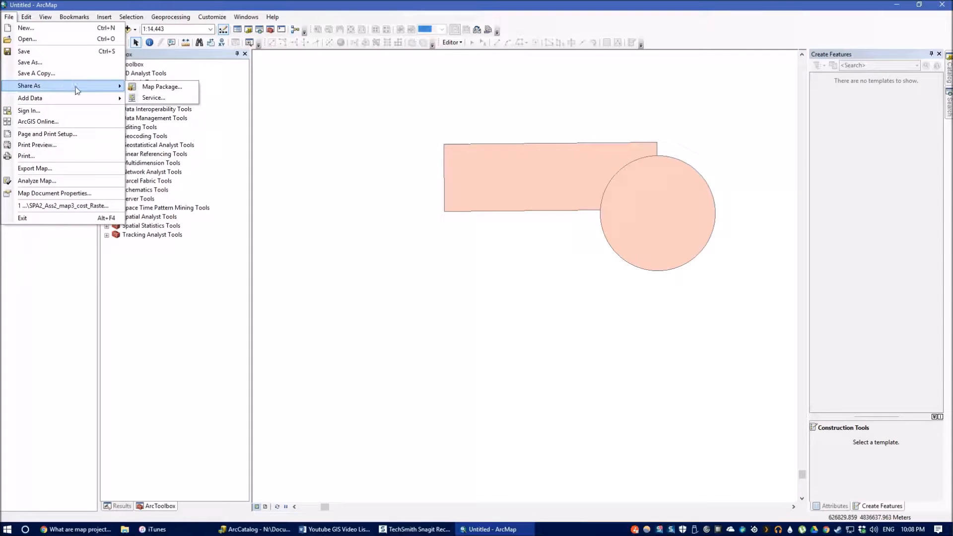
mouse_move(73, 101)
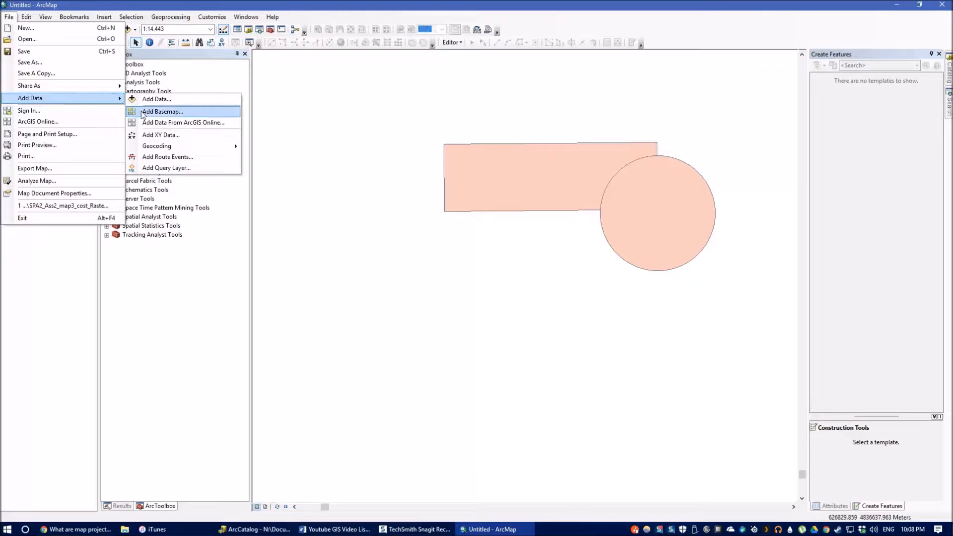
left_click(153, 111)
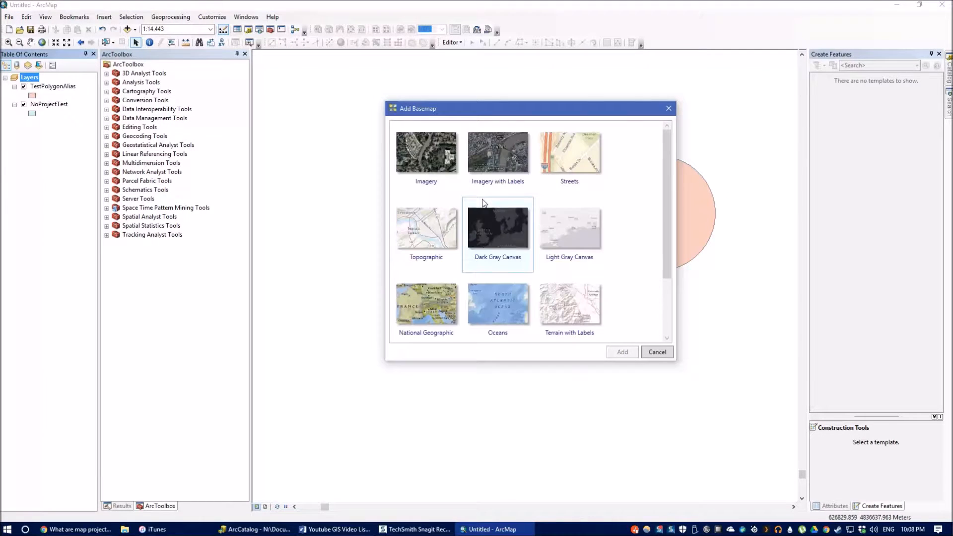
left_click(586, 166)
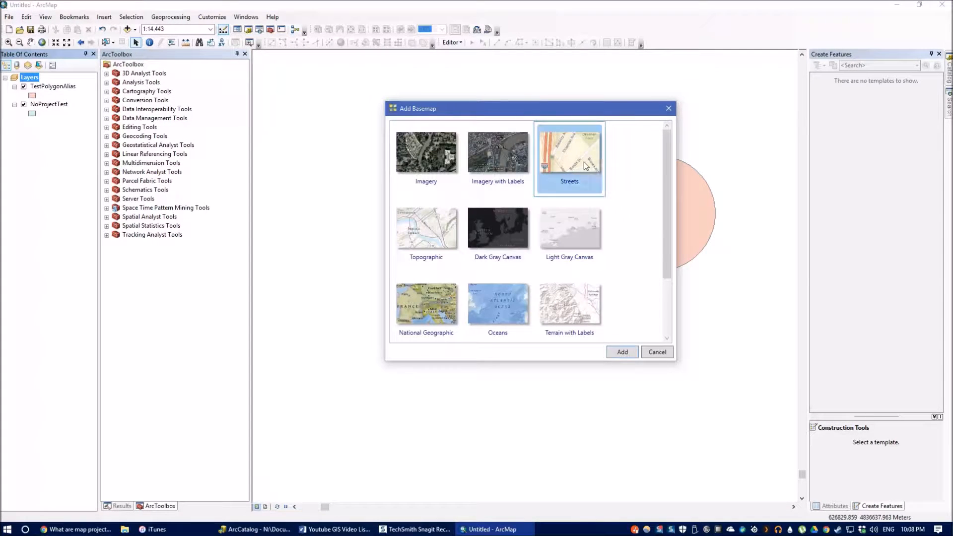
left_click(622, 353)
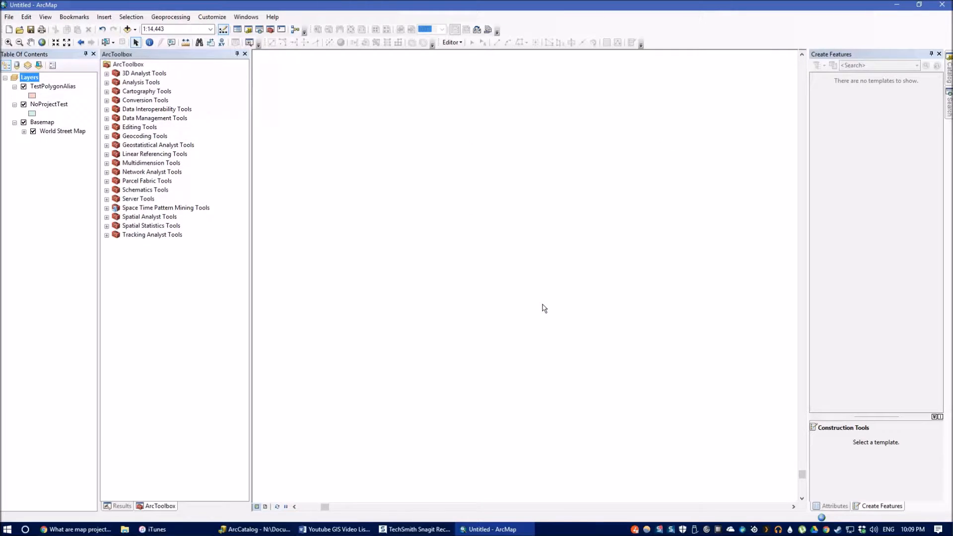
Step: Examine where the TestPolygonAlias shapes fall on the street basemap, then zoom to the NoProjectTest layer for comparison
scroll(556, 303, "down", 3)
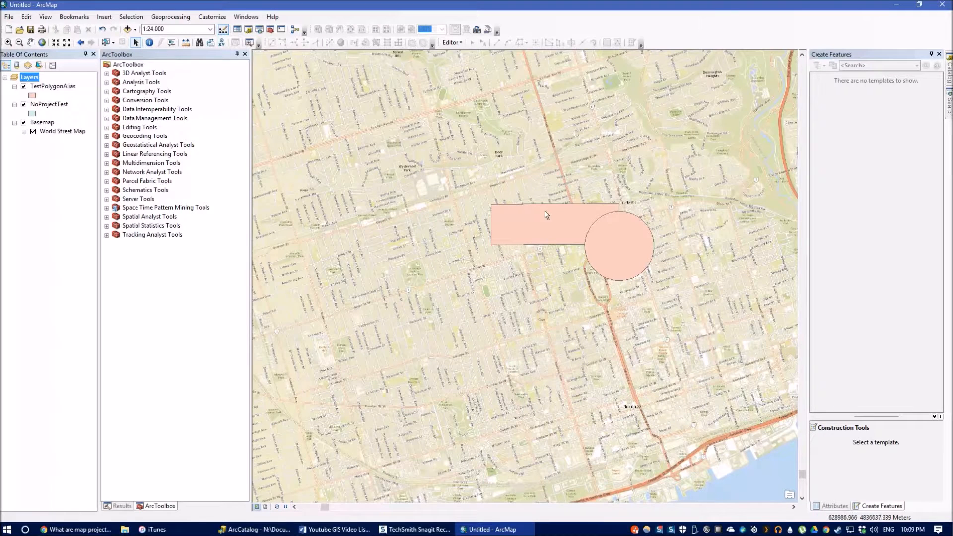
scroll(554, 210, "down", 2)
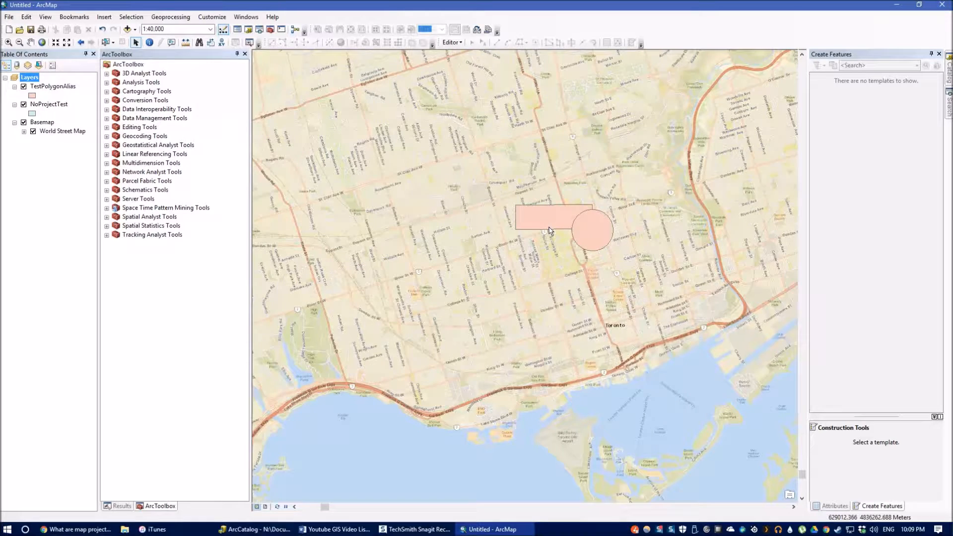
scroll(578, 222, "down", 1)
scroll(579, 222, "down", 1)
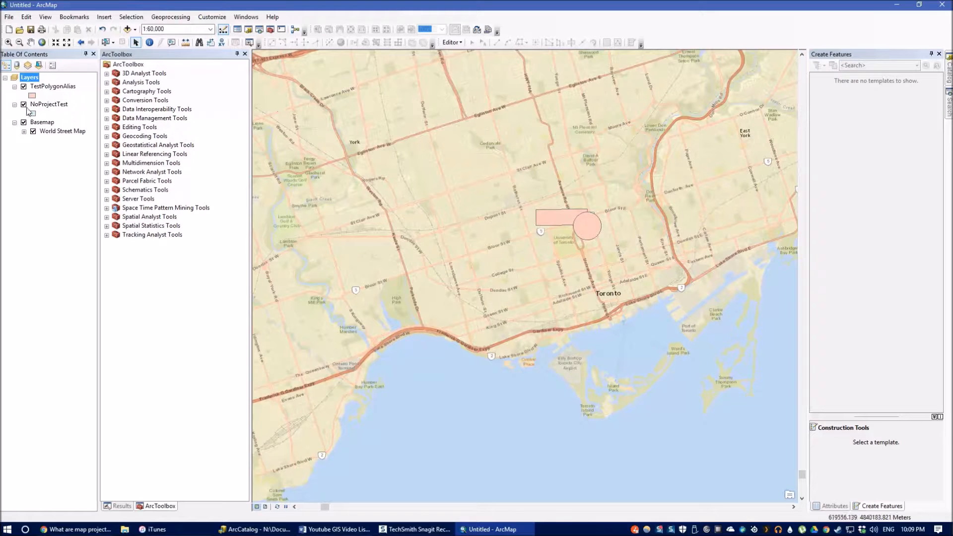
right_click(50, 104)
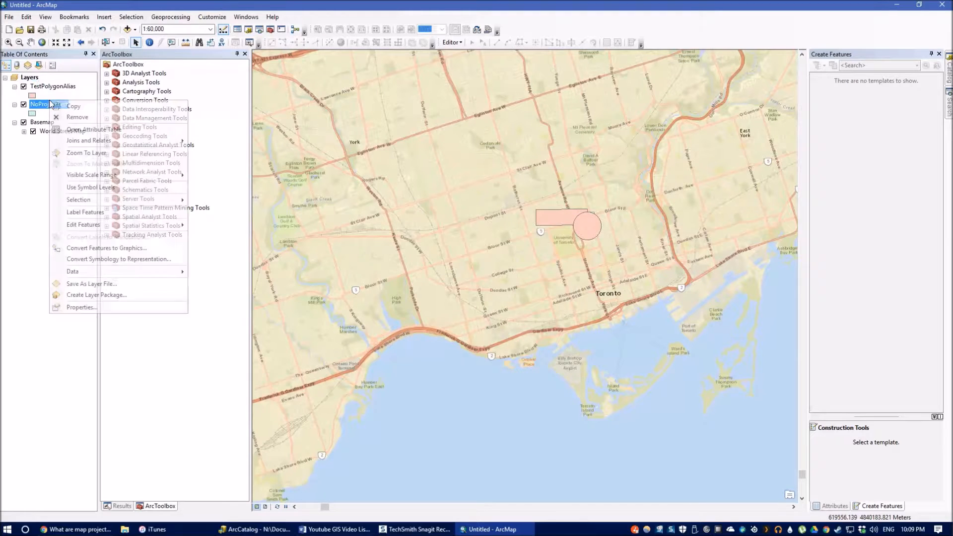
left_click(88, 154)
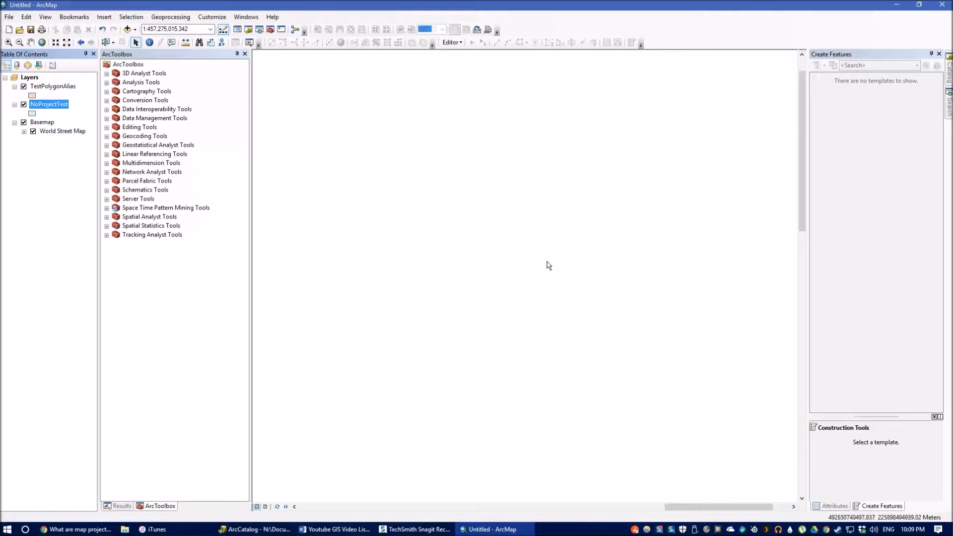
right_click(39, 124)
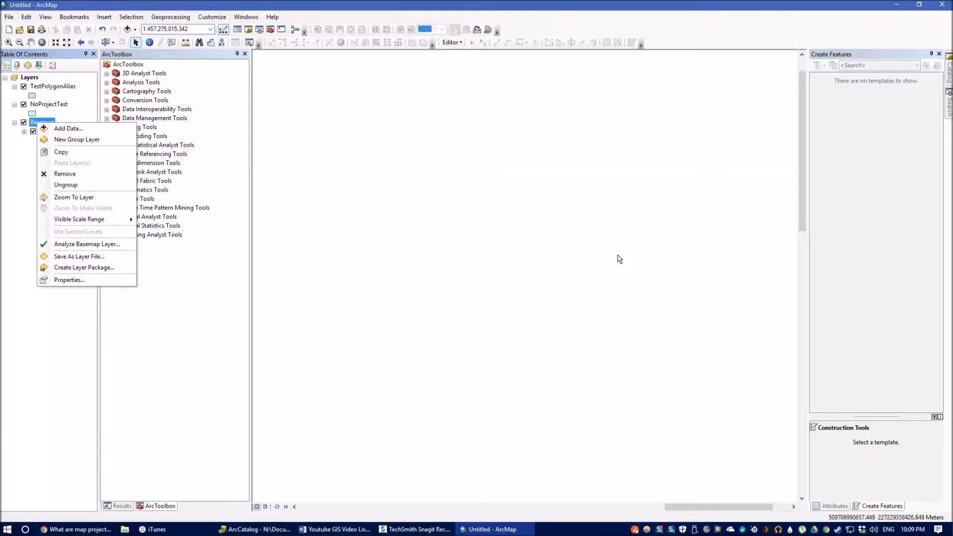
right_click(35, 123)
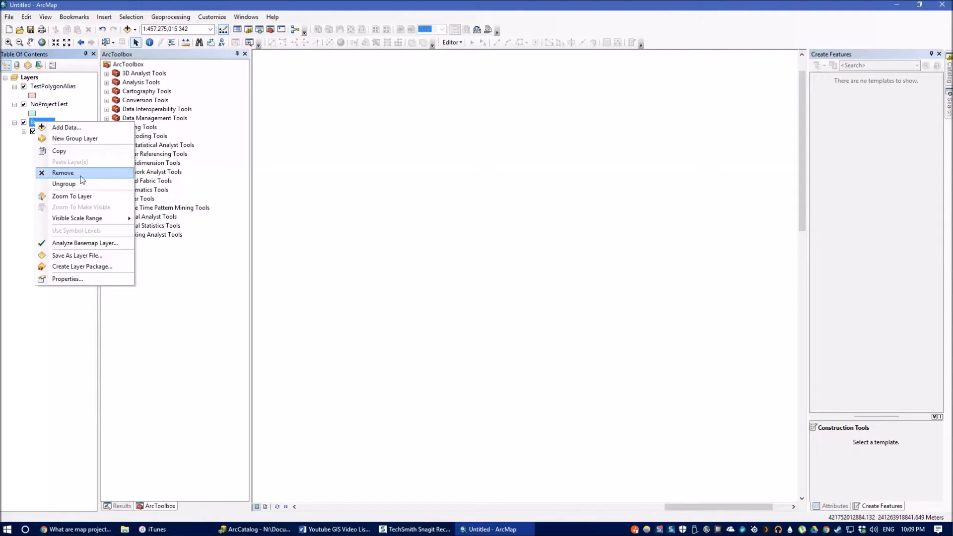
right_click(65, 105)
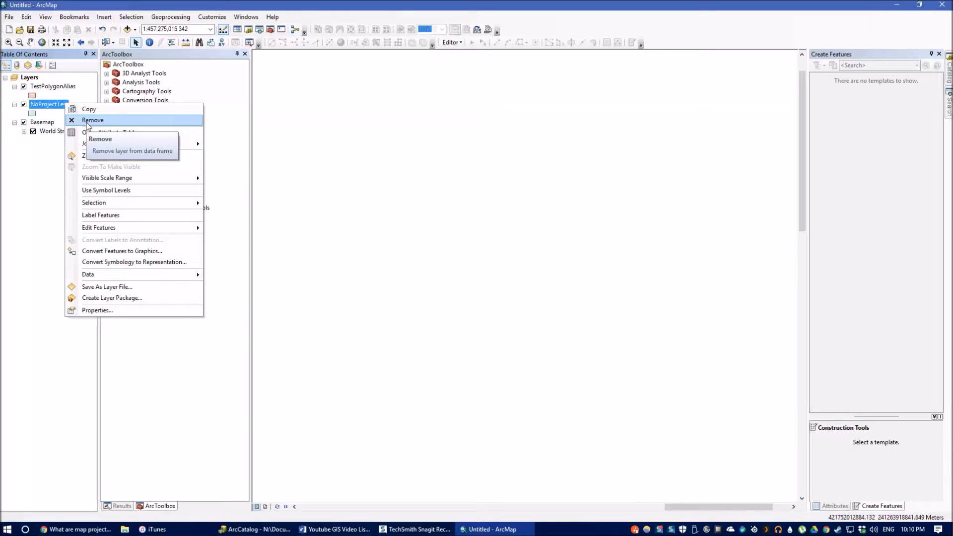
Step: Open the Define Projection tool from the Projections and Transformations toolset of the Data Management system toolbox and reposition its window
left_click(948, 72)
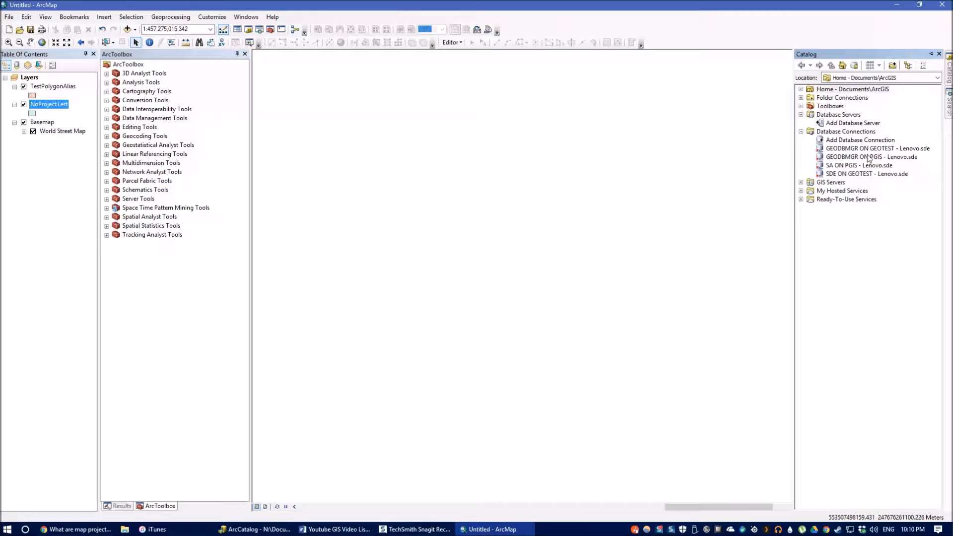
double_click(832, 107)
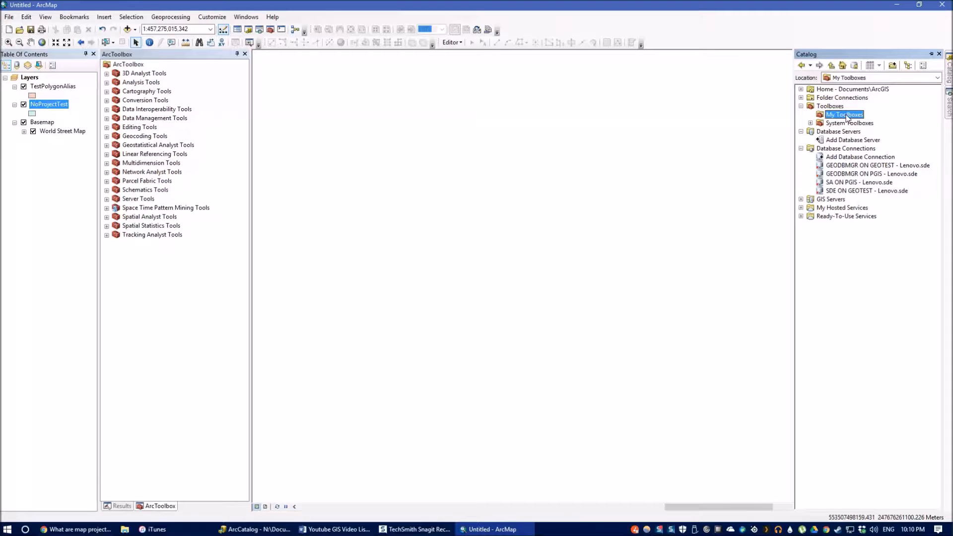
double_click(847, 132)
double_click(852, 124)
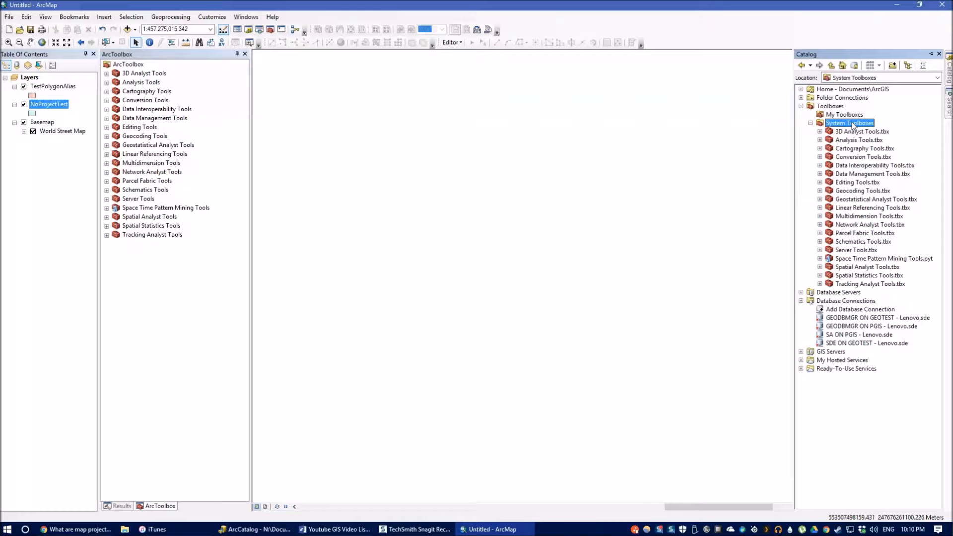
left_click(819, 174)
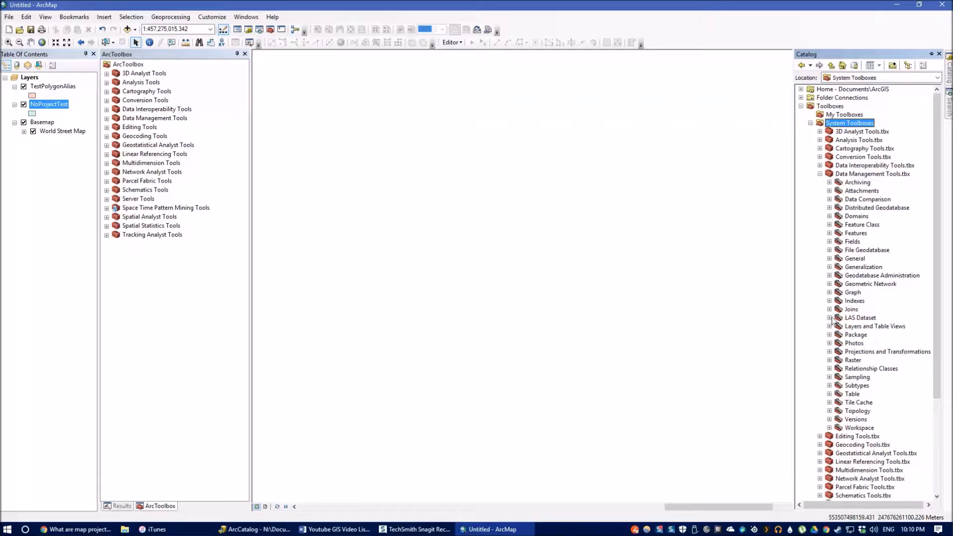
left_click(829, 351)
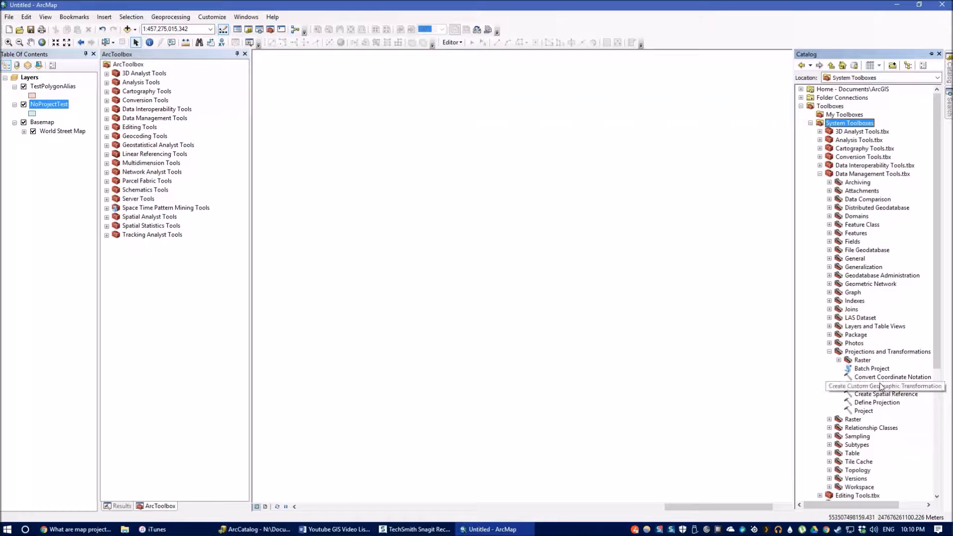
scroll(878, 387, "down", 1)
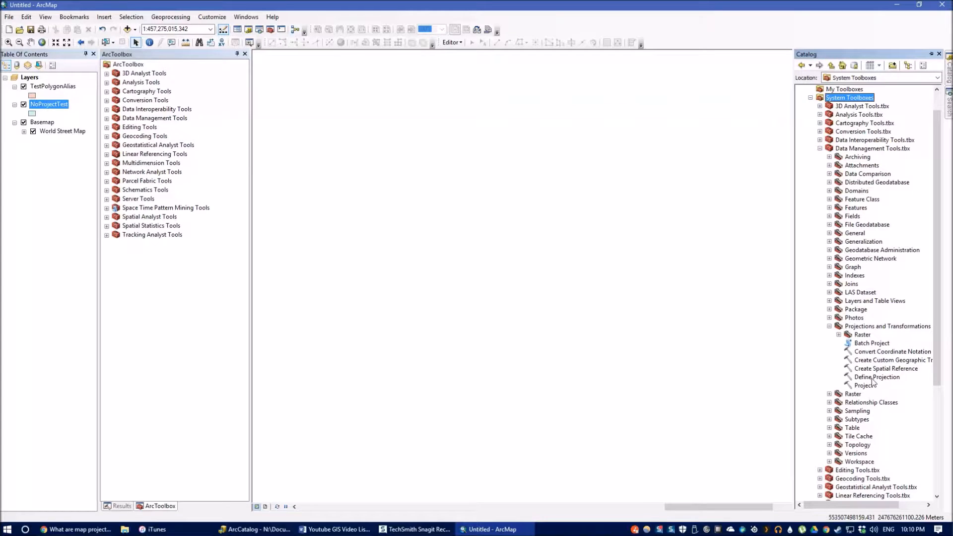
double_click(875, 378)
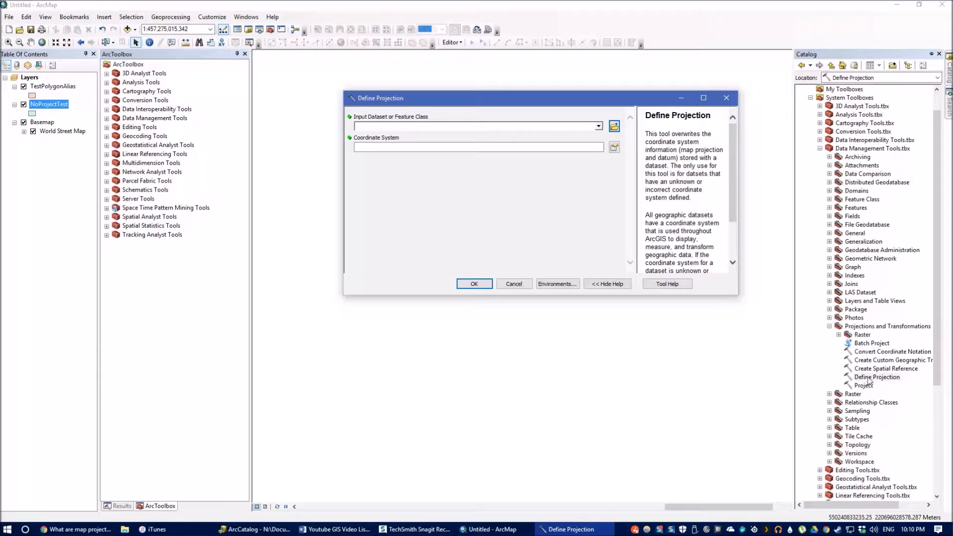
left_click_drag(417, 101, 410, 86)
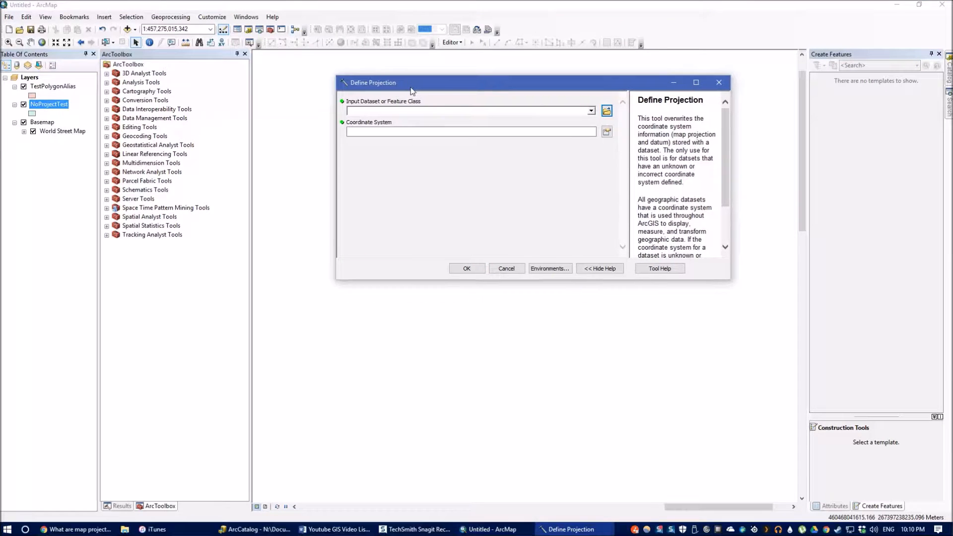
left_click_drag(729, 156, 726, 154)
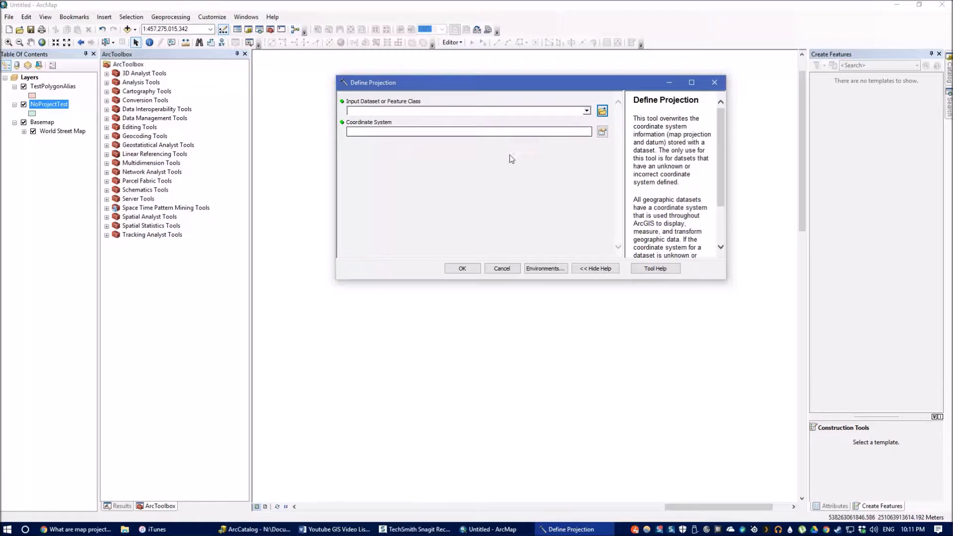
Step: Define the projection of NoProjectTest as NAD 1983 UTM Zone 17N from the favorites, run the tool and dismiss its report
left_click(587, 111)
left_click(387, 129)
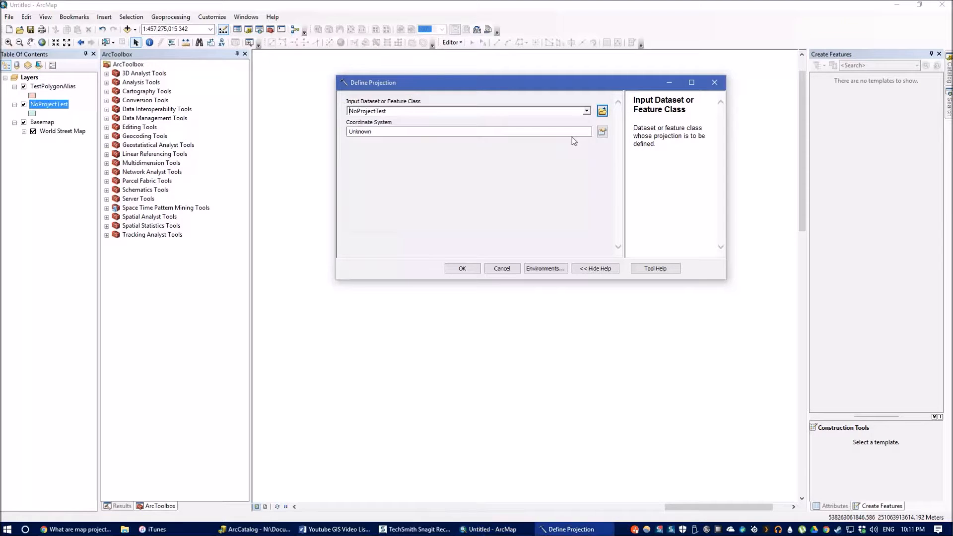
left_click(590, 134)
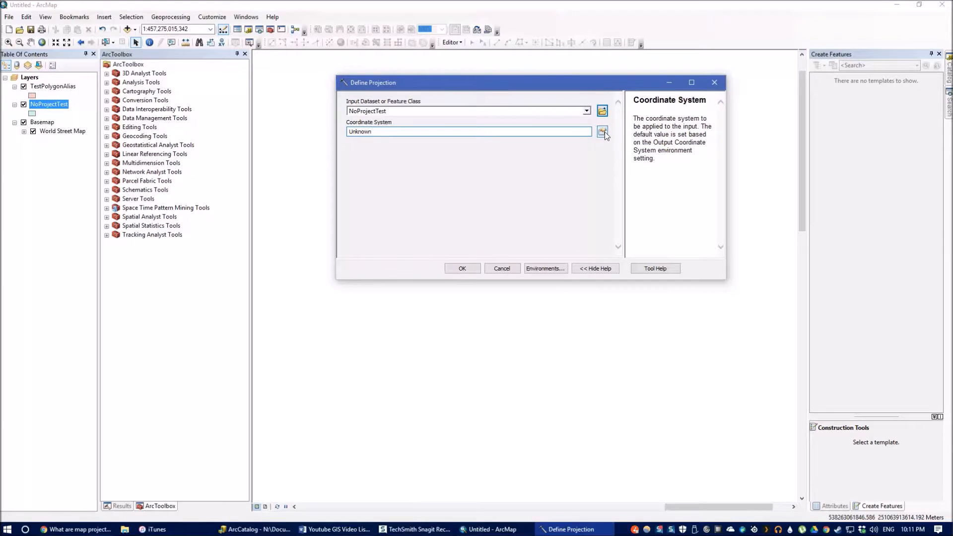
left_click(605, 132)
left_click(520, 108)
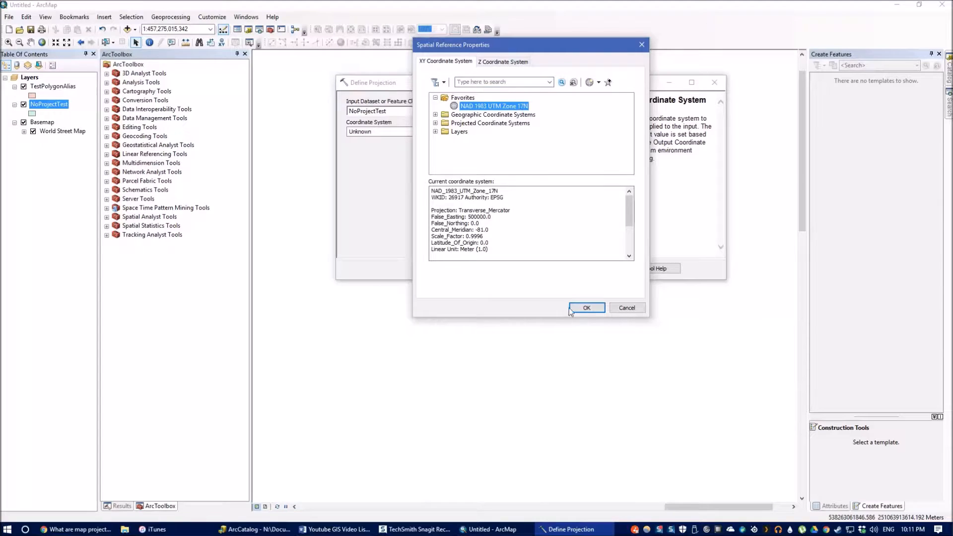
left_click(586, 308)
left_click(458, 268)
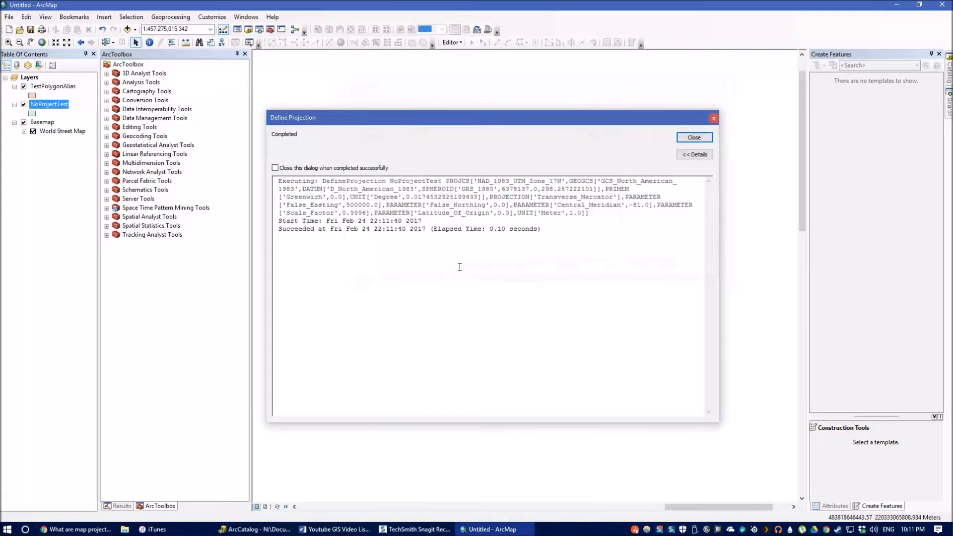
left_click(694, 138)
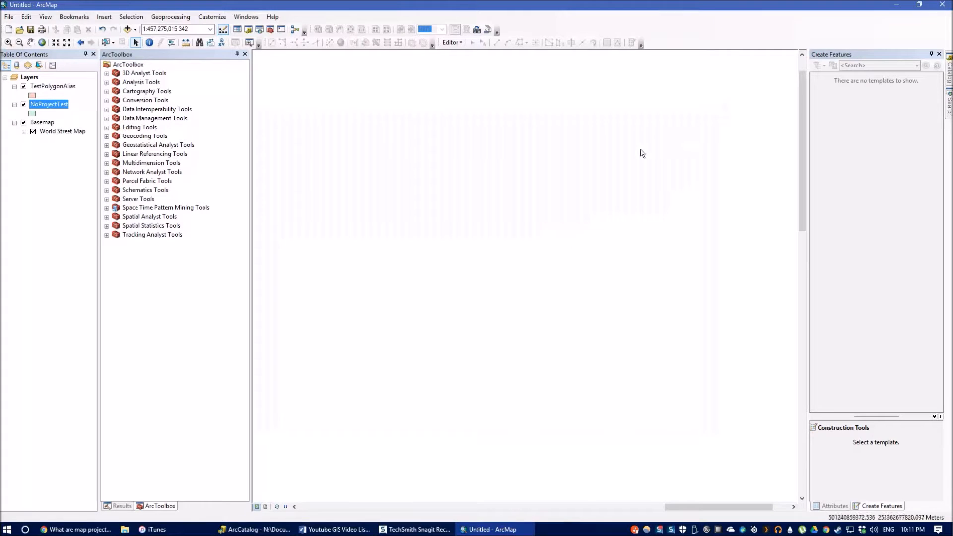
Step: Check the NoProjectTest attribute table for existing records, then close it
right_click(54, 106)
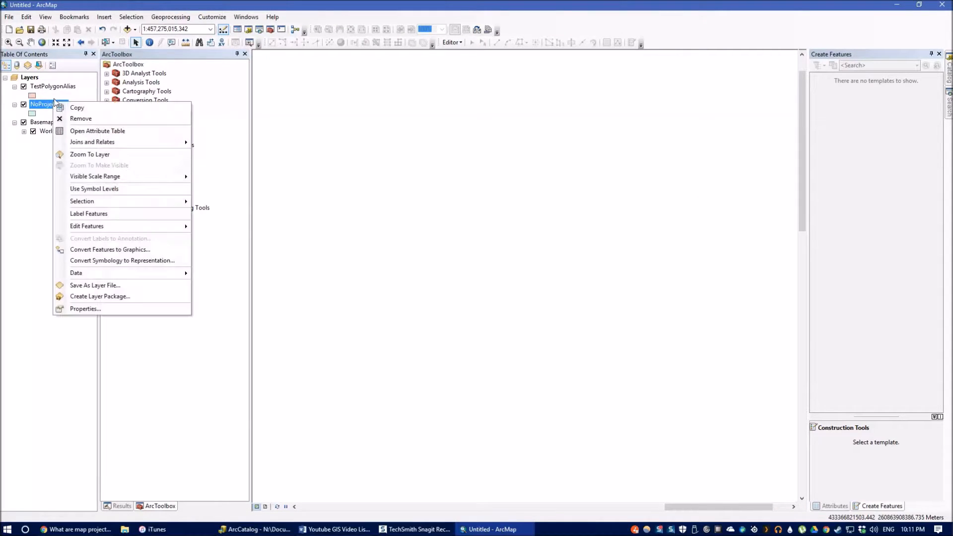
left_click(109, 131)
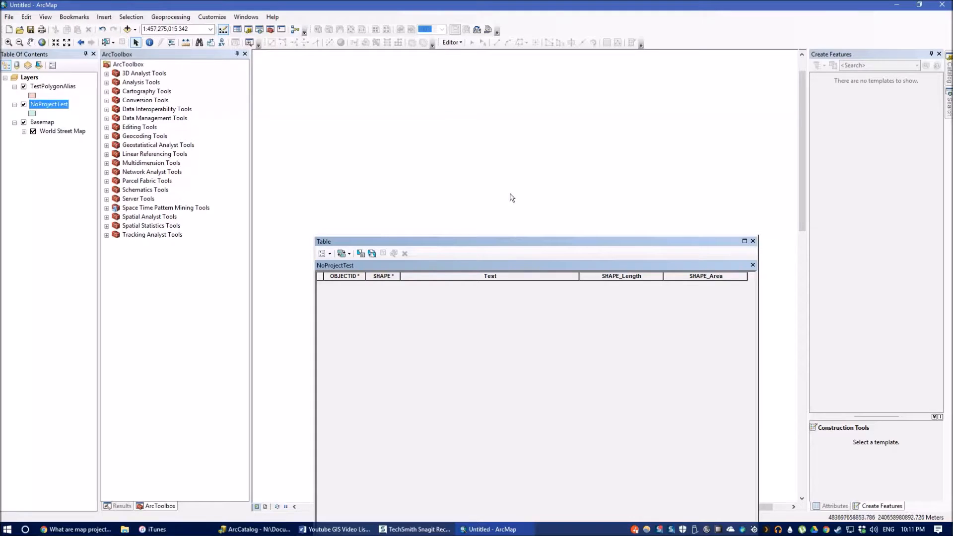
left_click_drag(495, 243, 498, 91)
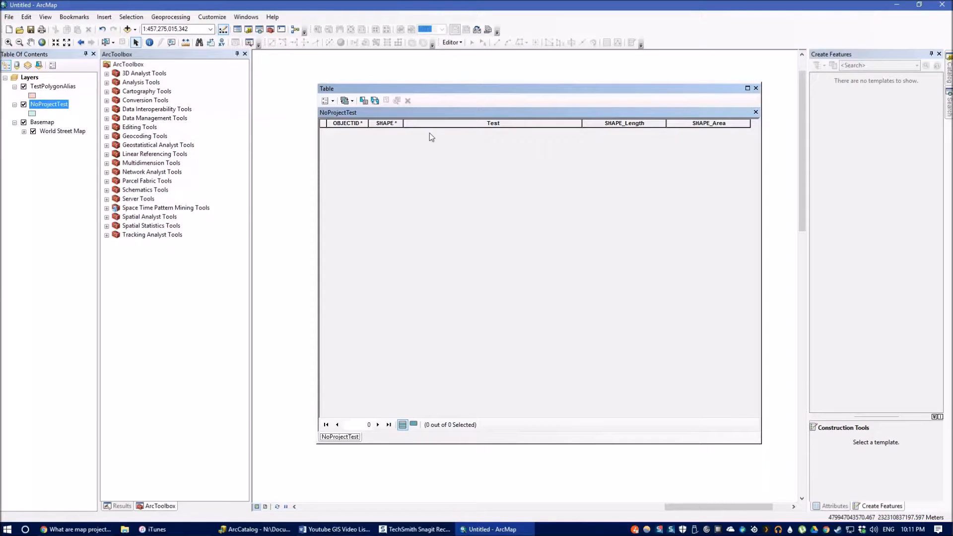
left_click(755, 88)
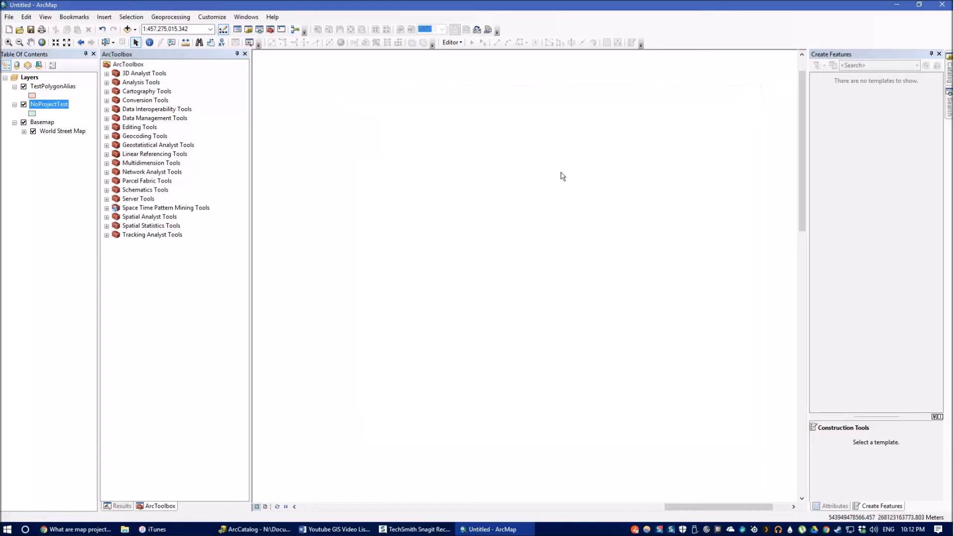
Step: Start an edit session on NoProjectTest, draw a four-sided polygon in the blank map area and save the edits
right_click(49, 103)
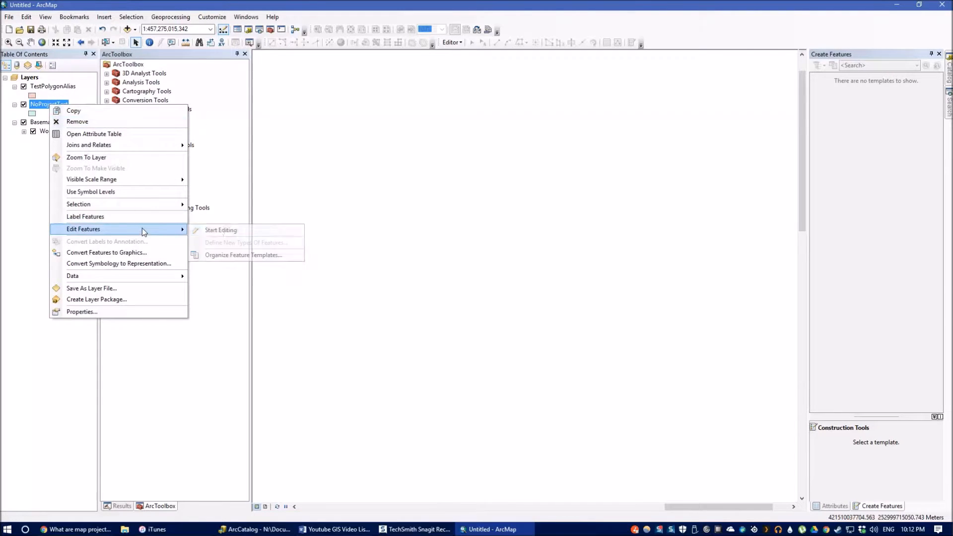
mouse_move(139, 228)
left_click(218, 228)
left_click(838, 87)
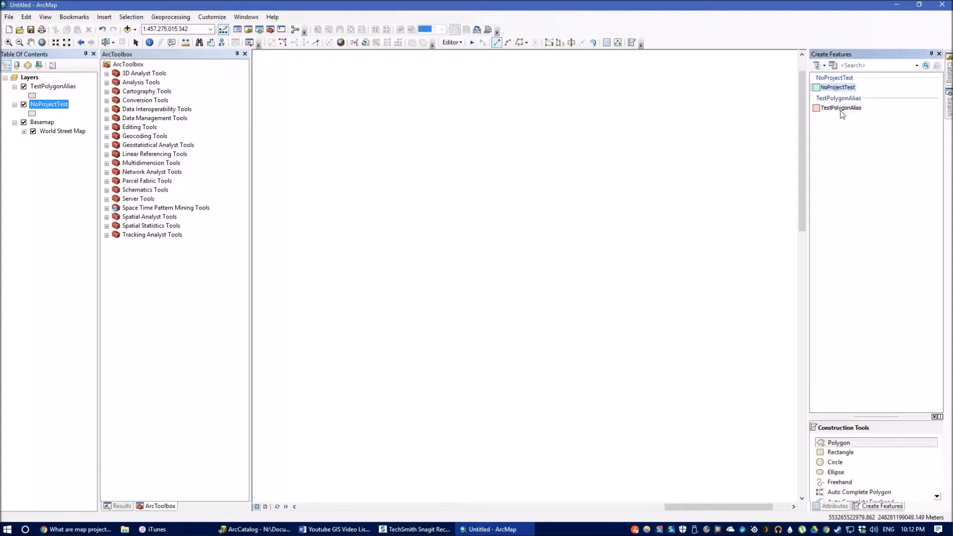
left_click(720, 164)
left_click(656, 232)
left_click(697, 266)
double_click(768, 232)
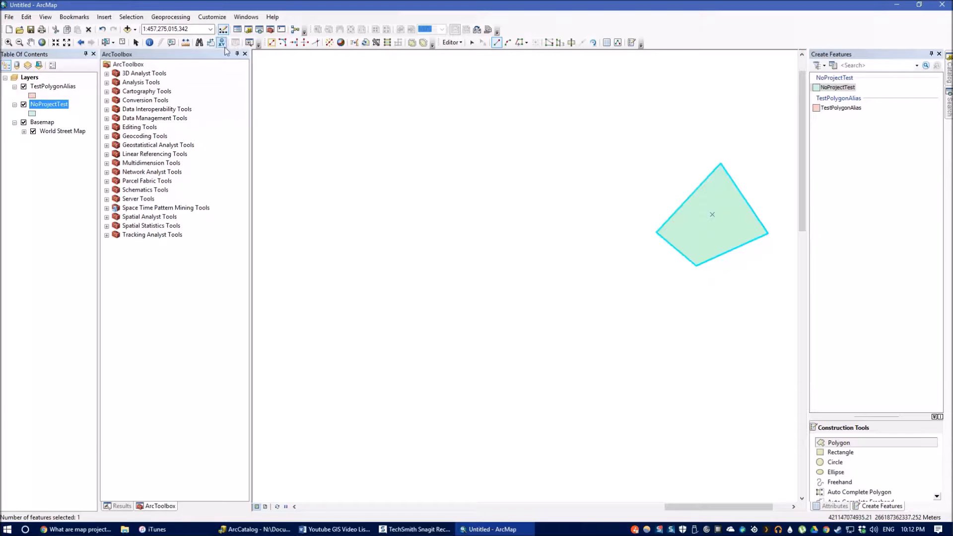
left_click(451, 42)
left_click(467, 76)
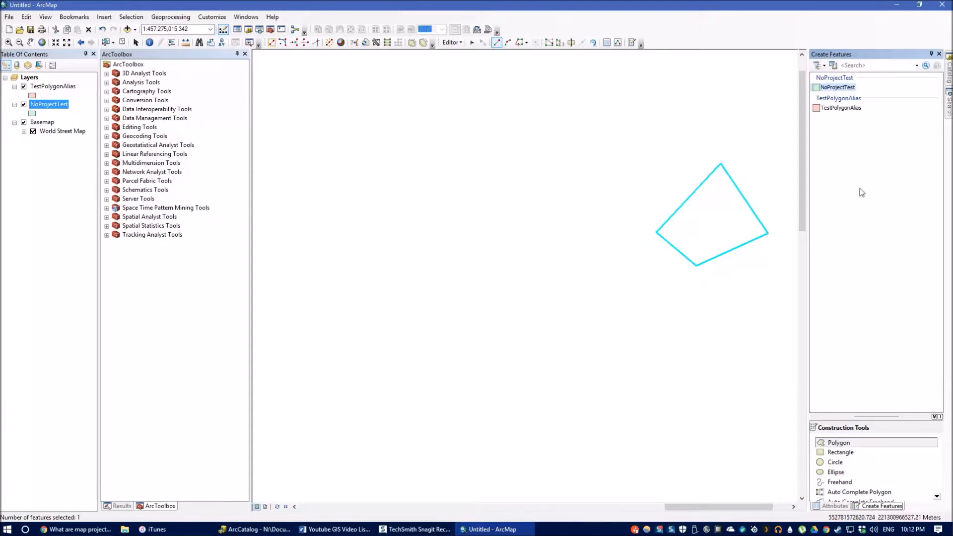
Step: Inspect the new polygon on the map at other scales and check its record in the NoProjectTest attribute table
scroll(718, 235, "down", 1)
scroll(701, 229, "down", 1)
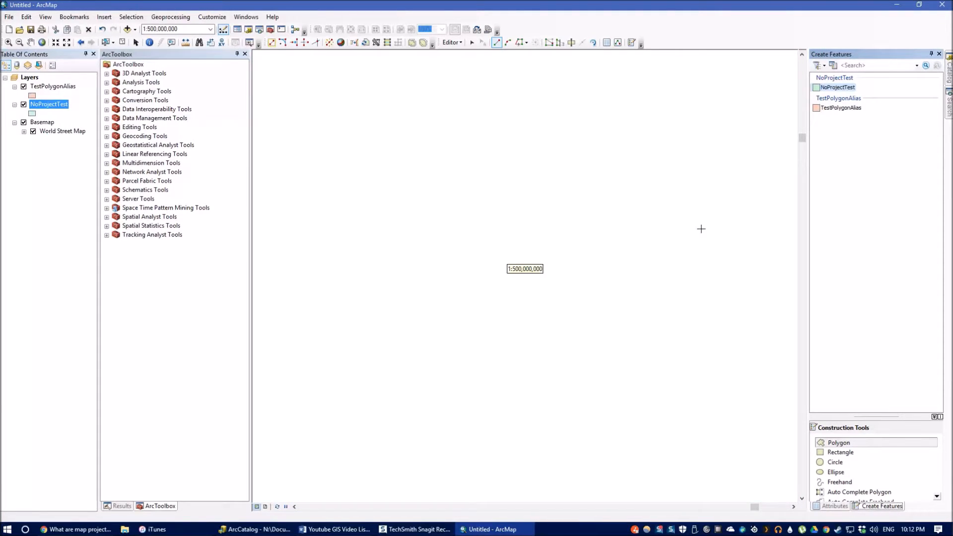
scroll(702, 229, "down", 1)
scroll(701, 229, "down", 1)
scroll(701, 228, "down", 2)
scroll(559, 235, "down", 1)
right_click(53, 106)
left_click(85, 136)
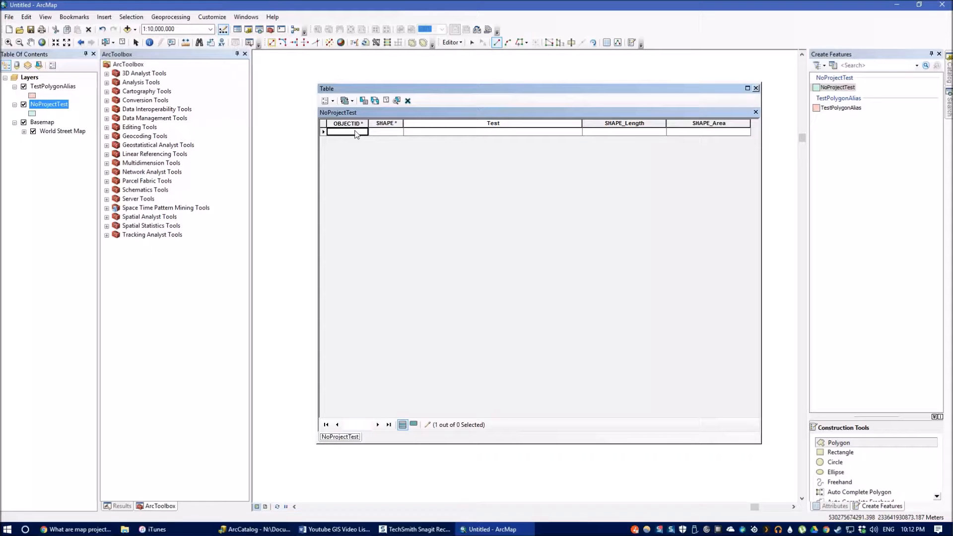
left_click(411, 136)
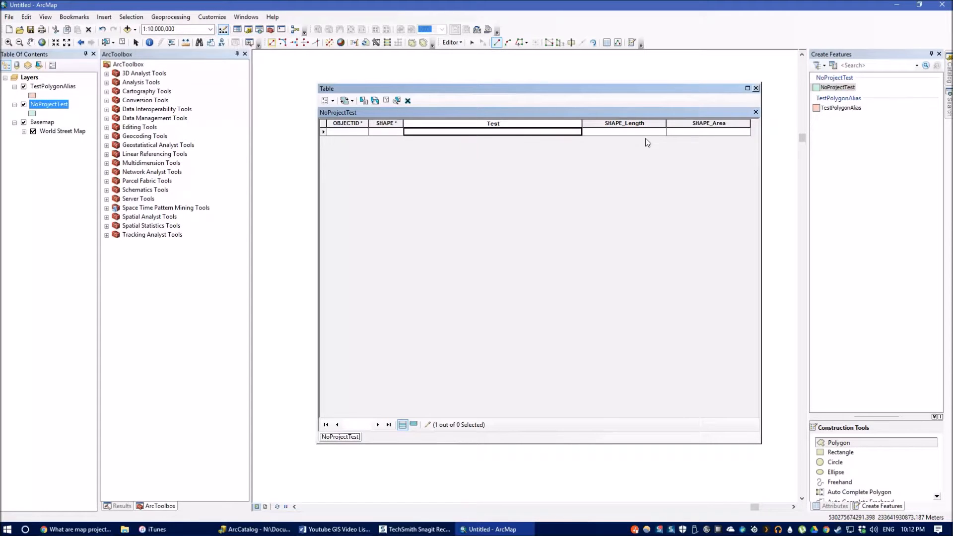
left_click_drag(592, 89, 952, 144)
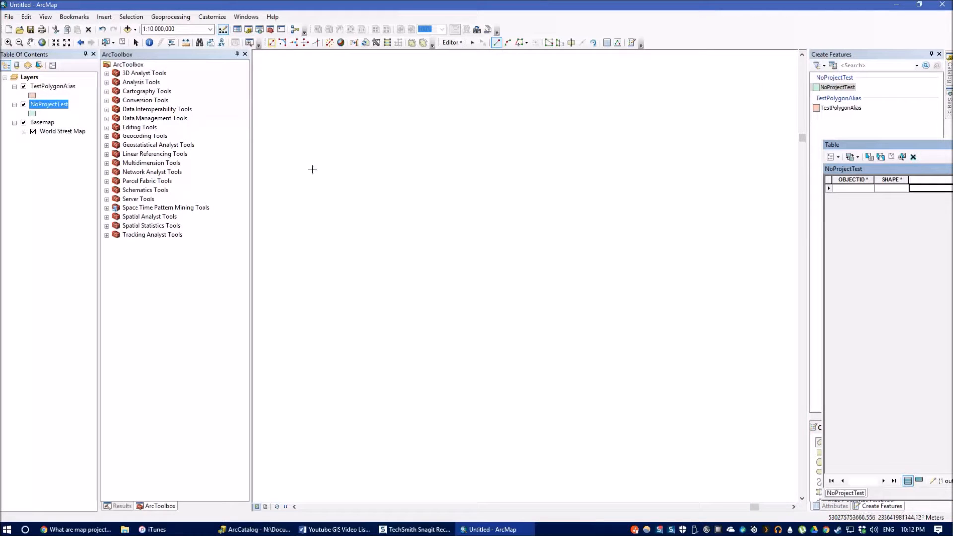
Step: Keep the map scale at 1:10,000,000, close the attribute table and zoom to the World Street Map layer
left_click(211, 30)
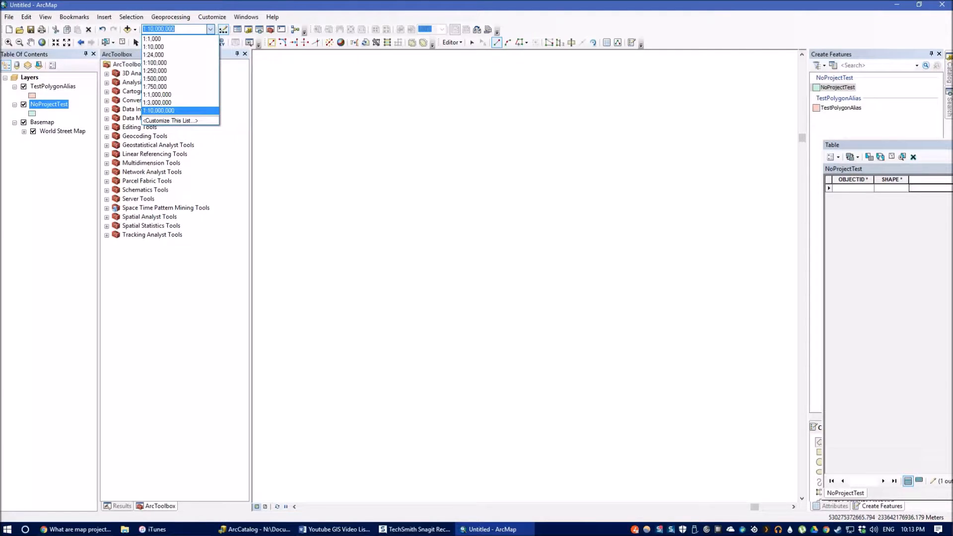
left_click(180, 111)
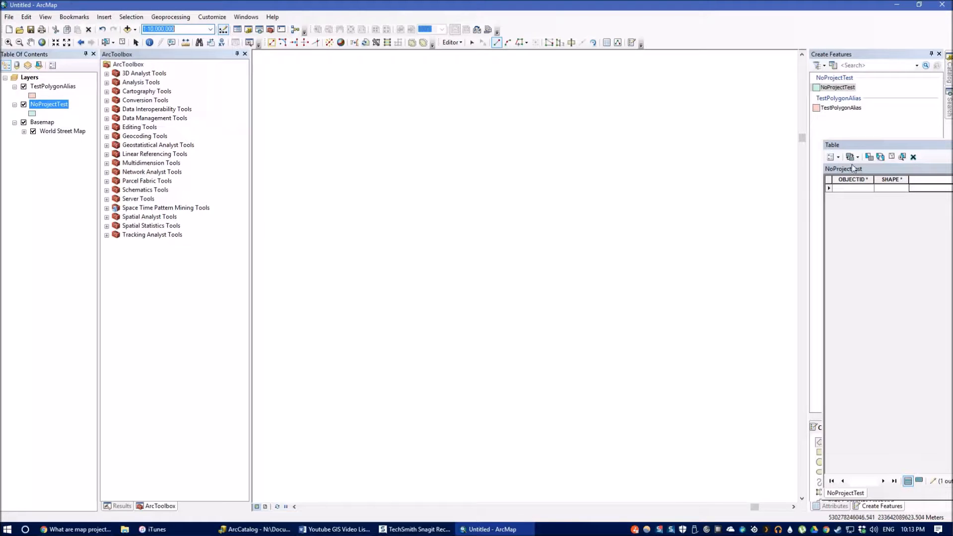
left_click_drag(887, 145, 760, 144)
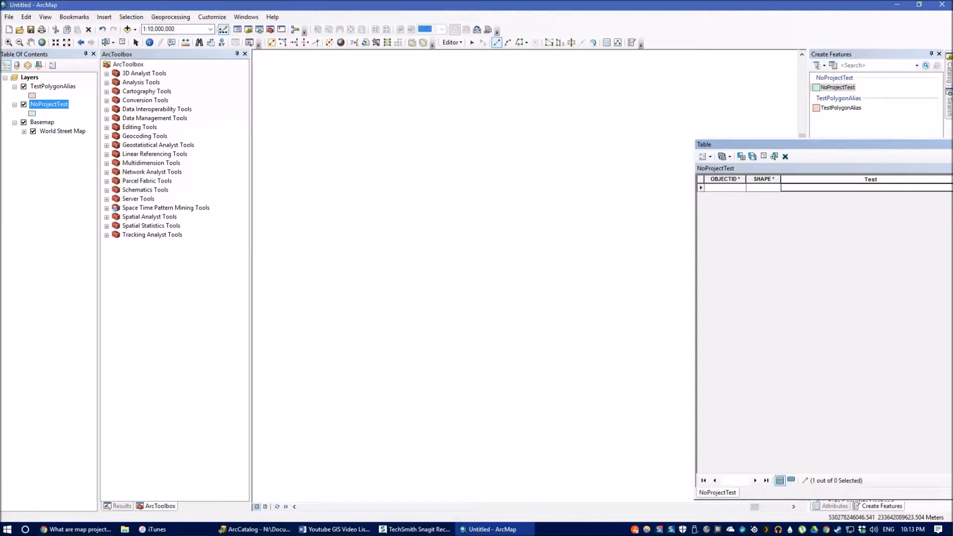
left_click(951, 144)
left_click(831, 87)
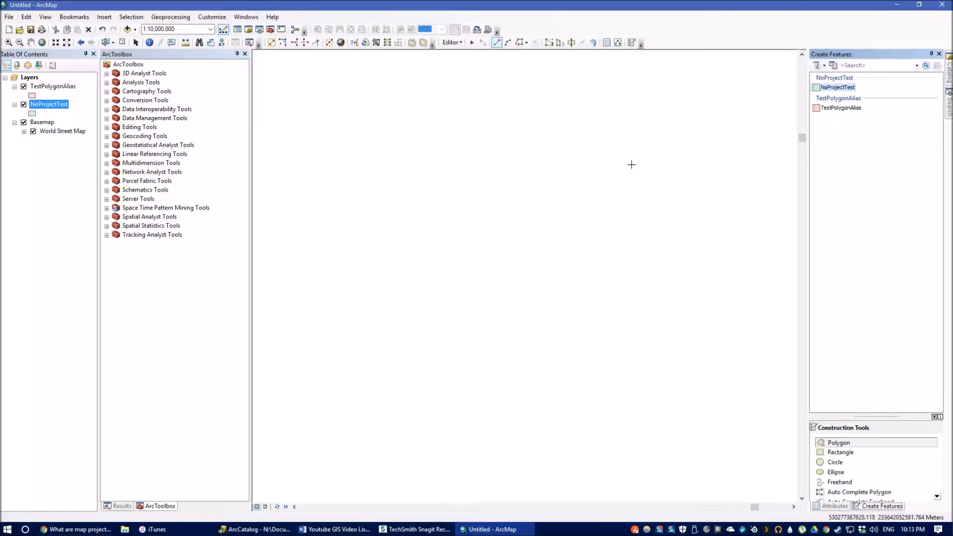
right_click(58, 137)
left_click(113, 188)
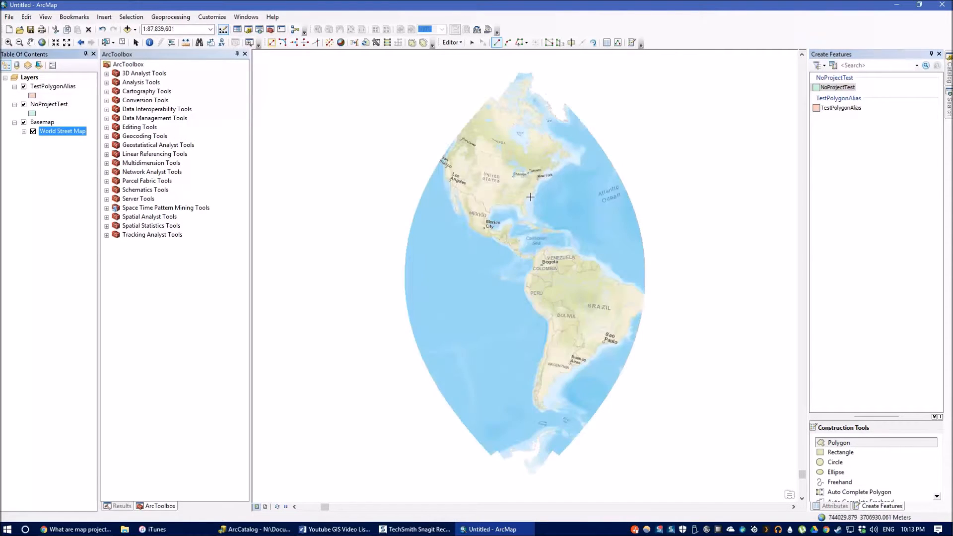
Step: Check which coordinate system the Layers data frame uses, then close its properties
right_click(30, 77)
left_click(50, 293)
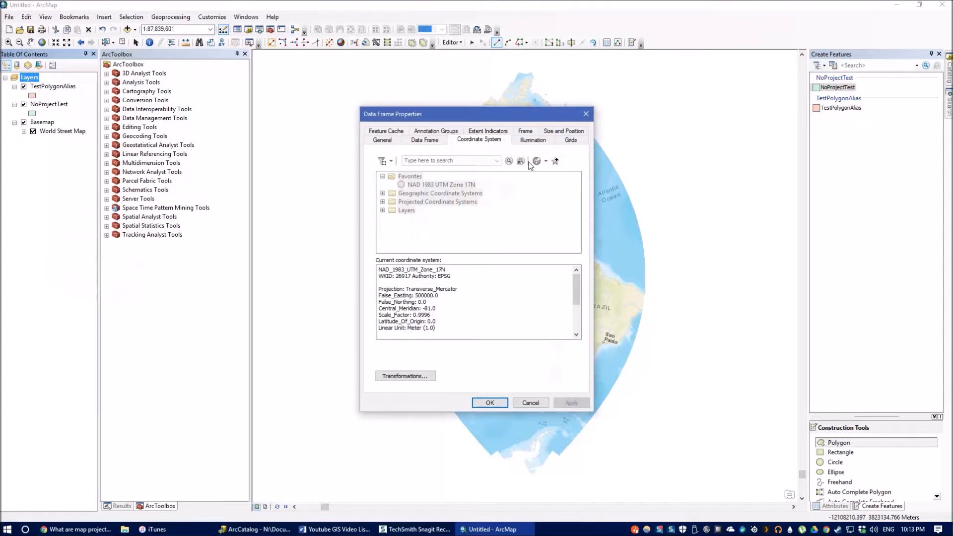
left_click(585, 115)
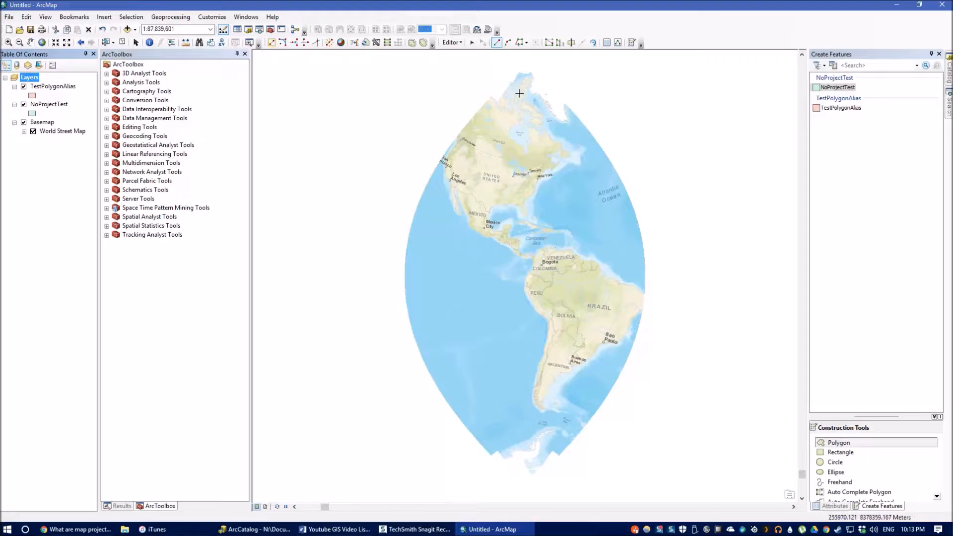
Step: Draw a triangular NoProjectTest polygon in the empty area northeast of the basemap's extent and save the edits
left_click(815, 91)
left_click(720, 121)
left_click(680, 167)
double_click(736, 179)
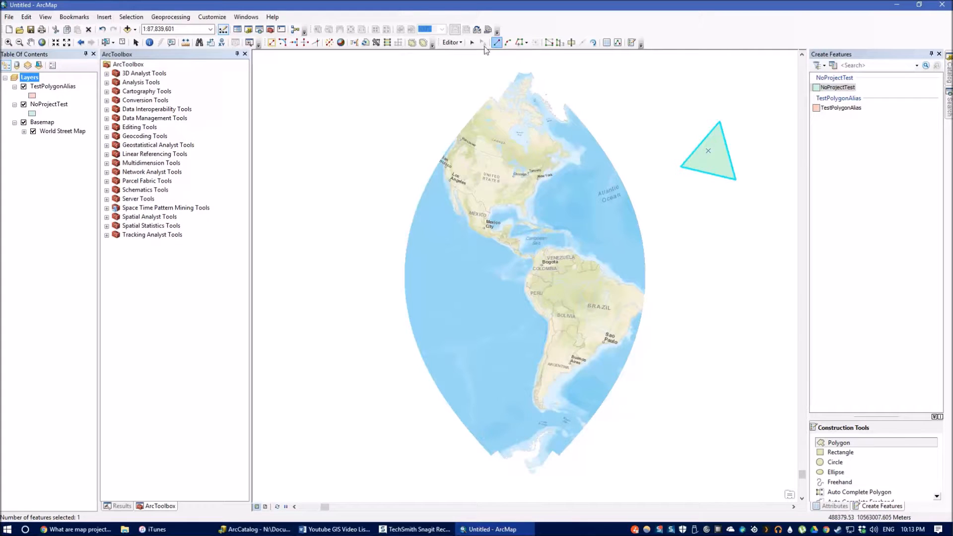
left_click(451, 42)
left_click(466, 78)
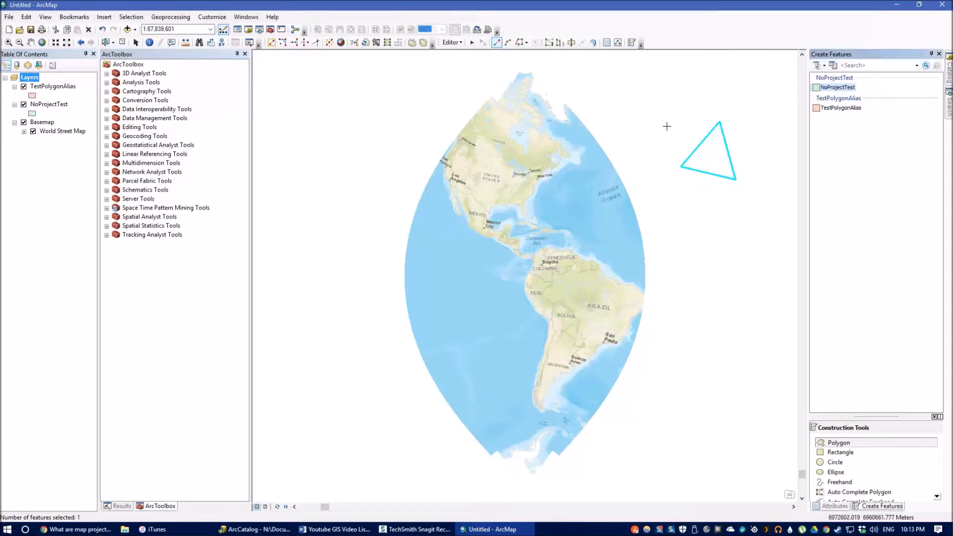
Step: Draw a small four-sided NoProjectTest polygon over the central United States, southwest of Chicago, and save the edits
scroll(676, 102, "down", 1)
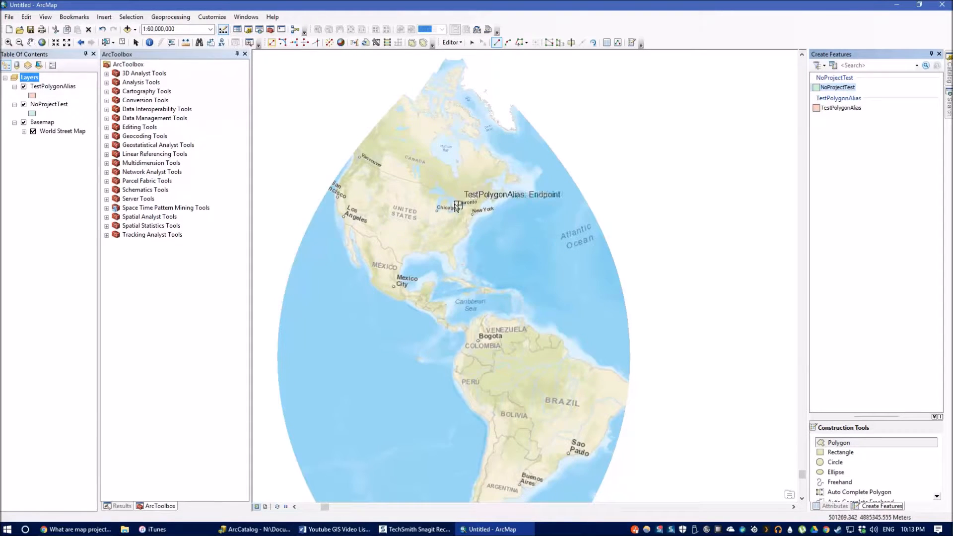
left_click(422, 216)
left_click(423, 242)
left_click(439, 237)
double_click(432, 218)
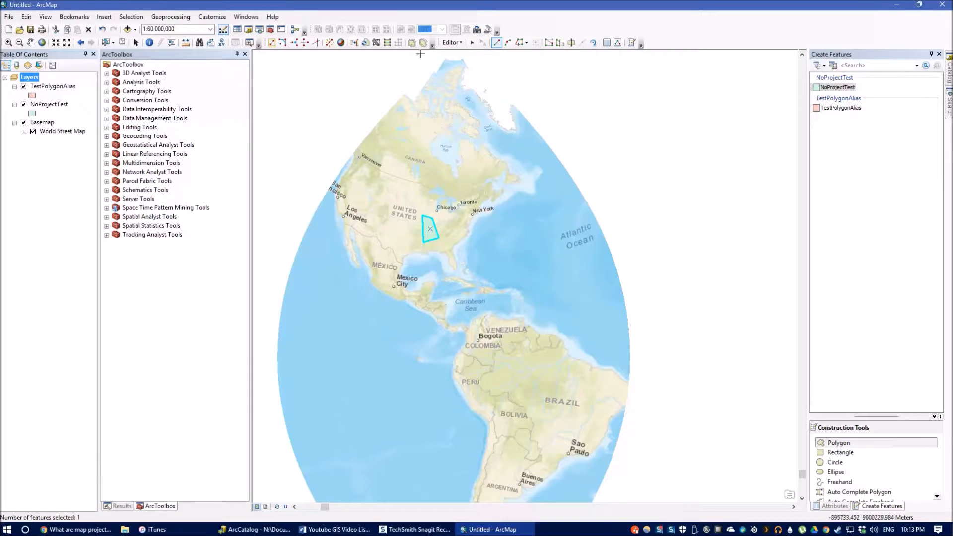
left_click(455, 43)
left_click(469, 78)
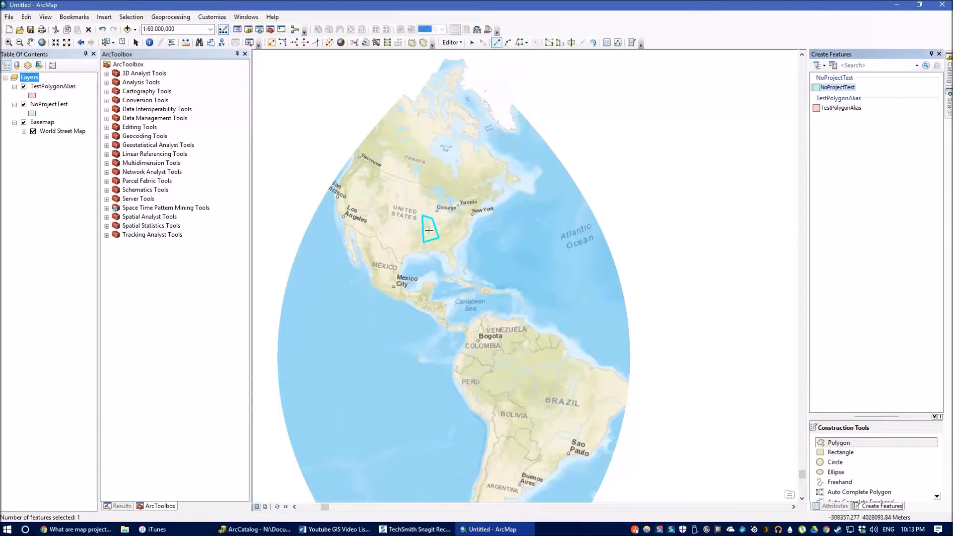
Step: Draw a four-sided NoProjectTest polygon north of Toronto, between Vaughan and Markham, and save the edits
scroll(433, 225, "up", 2)
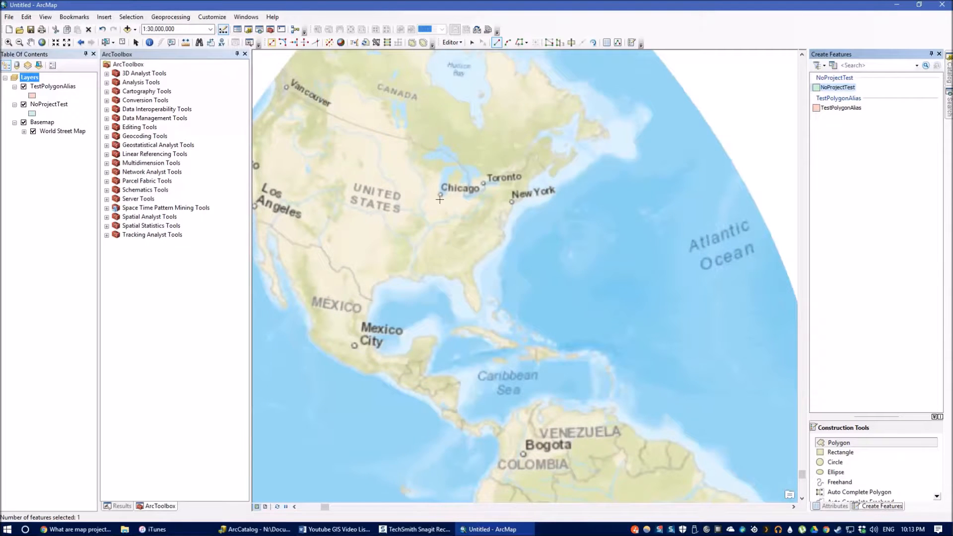
scroll(481, 168, "up", 10)
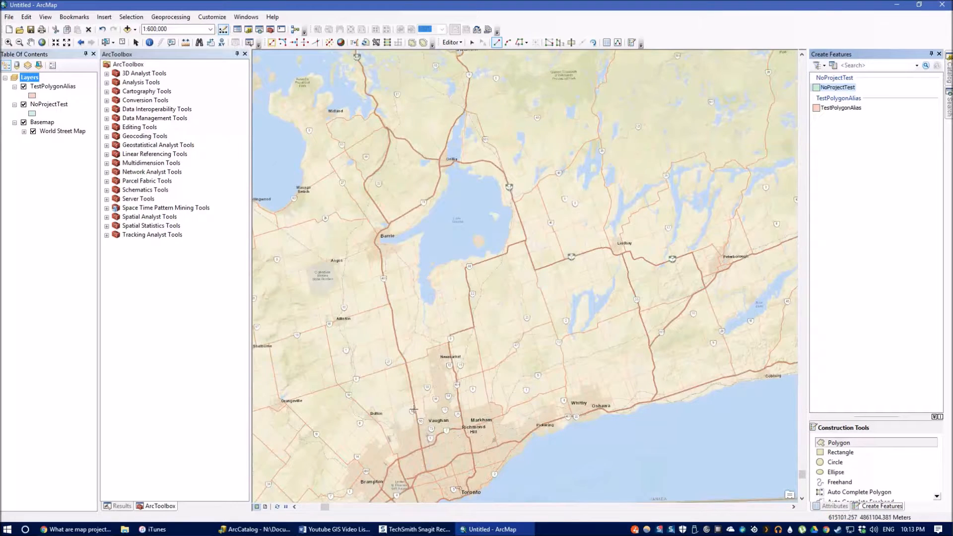
left_click(436, 410)
left_click(448, 433)
left_click(499, 401)
double_click(474, 379)
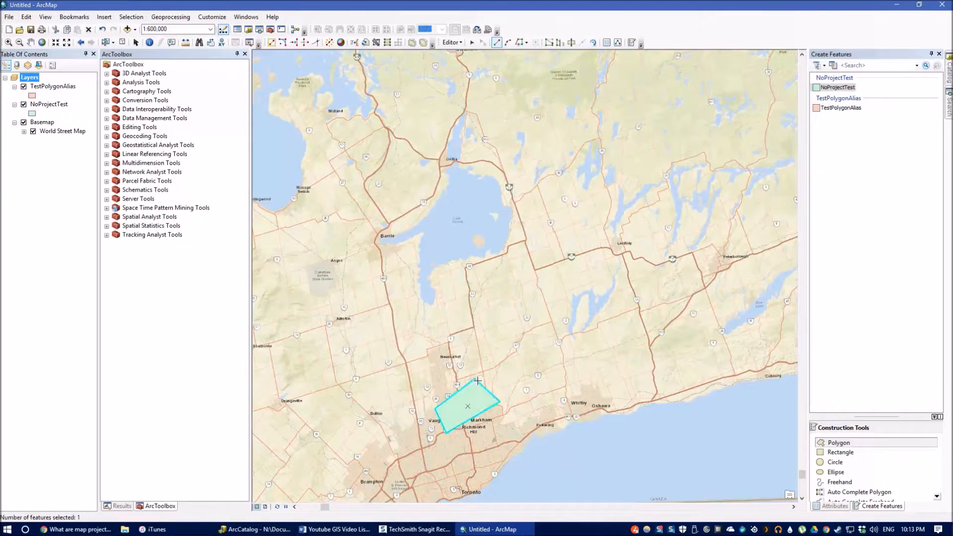
left_click(451, 42)
left_click(463, 79)
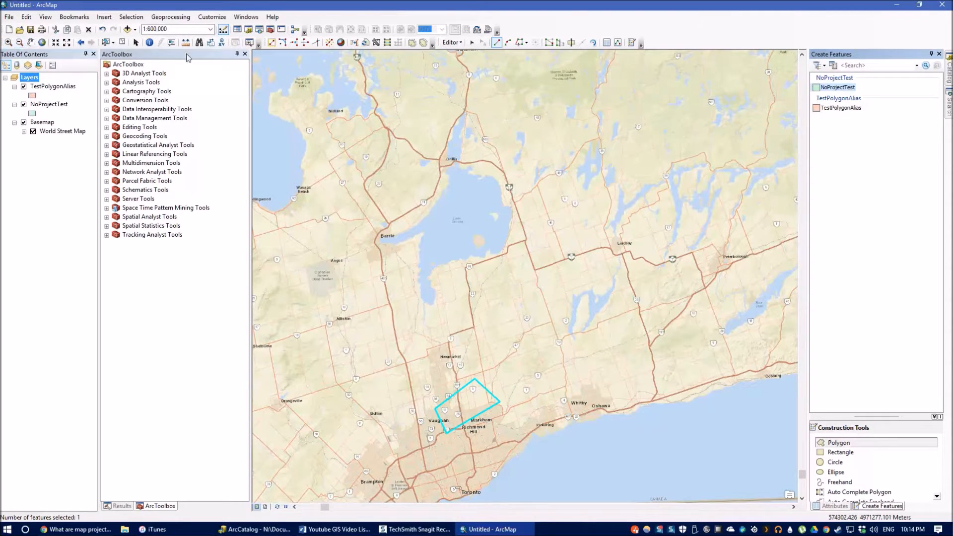
Step: Stop the edit session and try to open the NoProjectTest attribute table
left_click(451, 42)
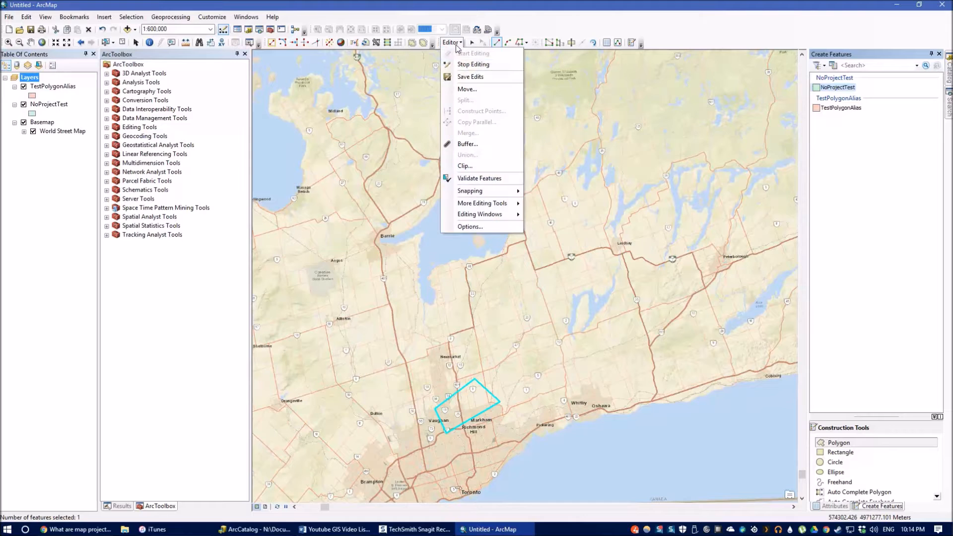
left_click(473, 64)
left_click(57, 105)
right_click(57, 105)
left_click(127, 133)
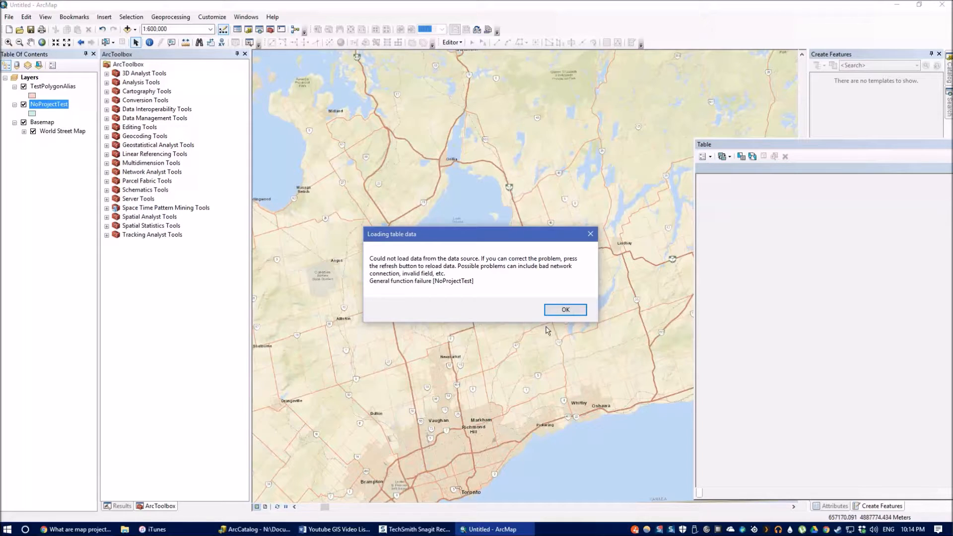
Step: Dismiss the loading error, close the NoProjectTest attribute table and remove the NoProjectTest layer from the map
left_click(551, 312)
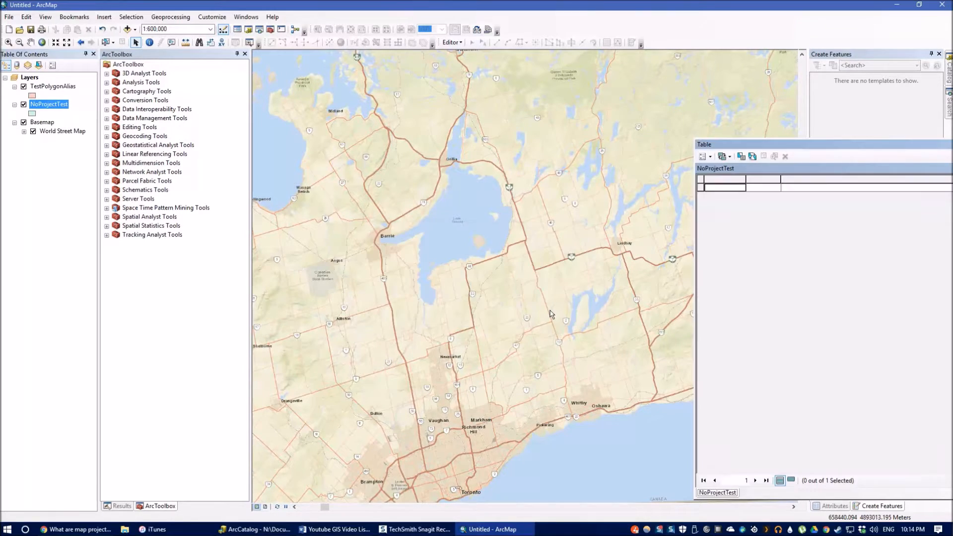
left_click_drag(795, 150, 555, 113)
left_click(550, 443)
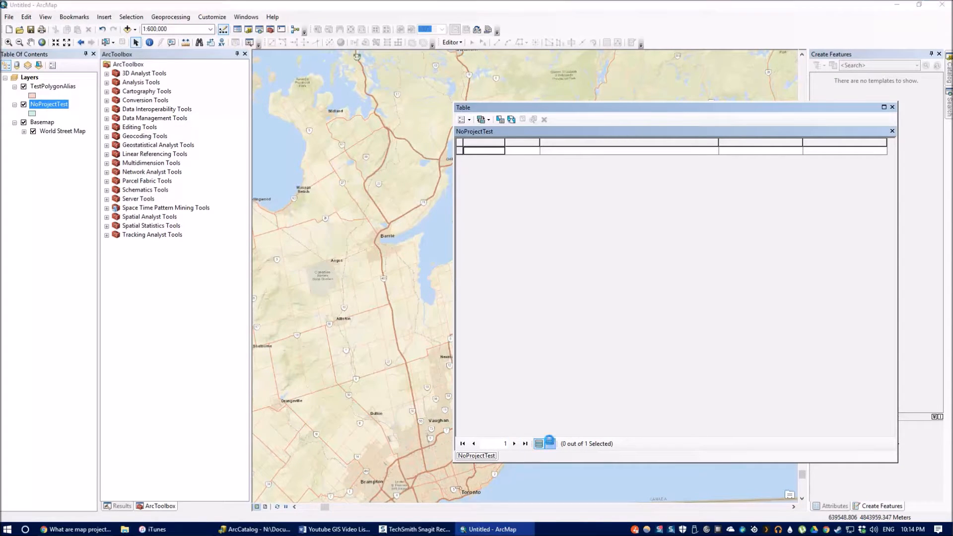
left_click(538, 446)
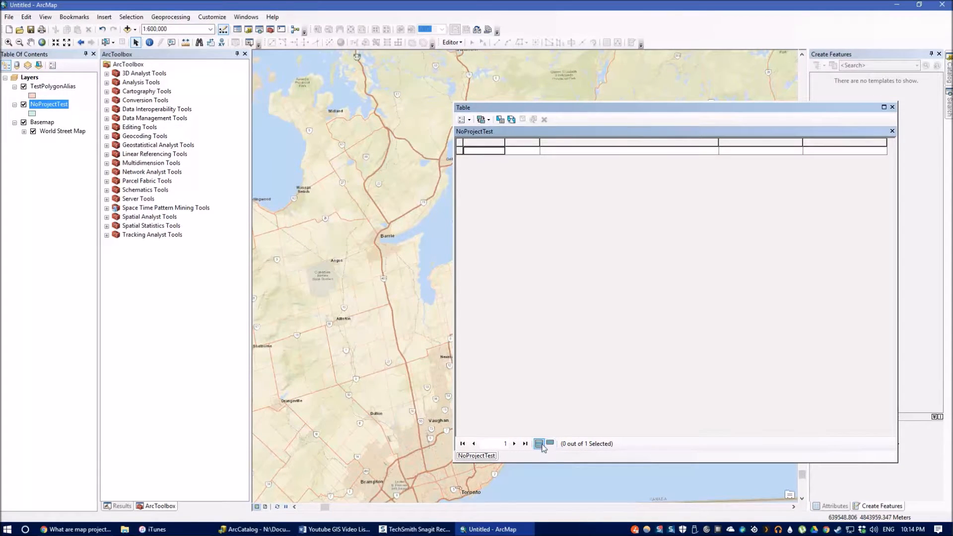
left_click(891, 107)
right_click(58, 111)
left_click(85, 122)
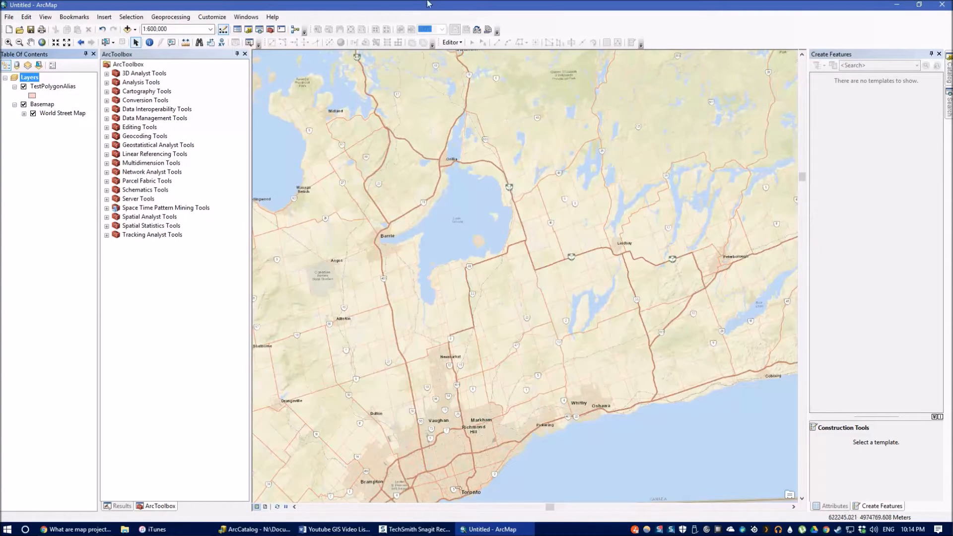
Step: Switch to ArcCatalog and open the feature class properties of NoProjectTest in TestGeoDB.gdb
left_click_drag(420, 5, 543, 44)
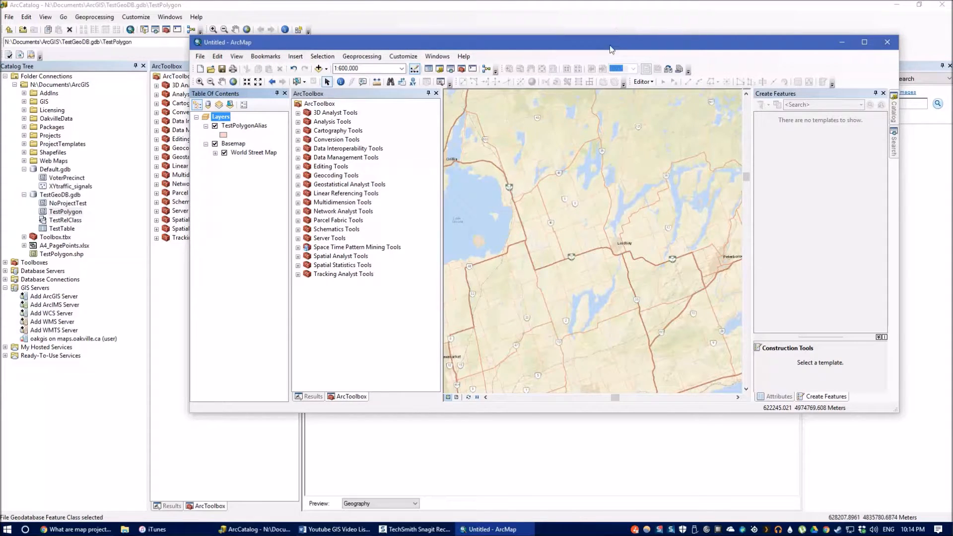
left_click_drag(594, 49, 883, 98)
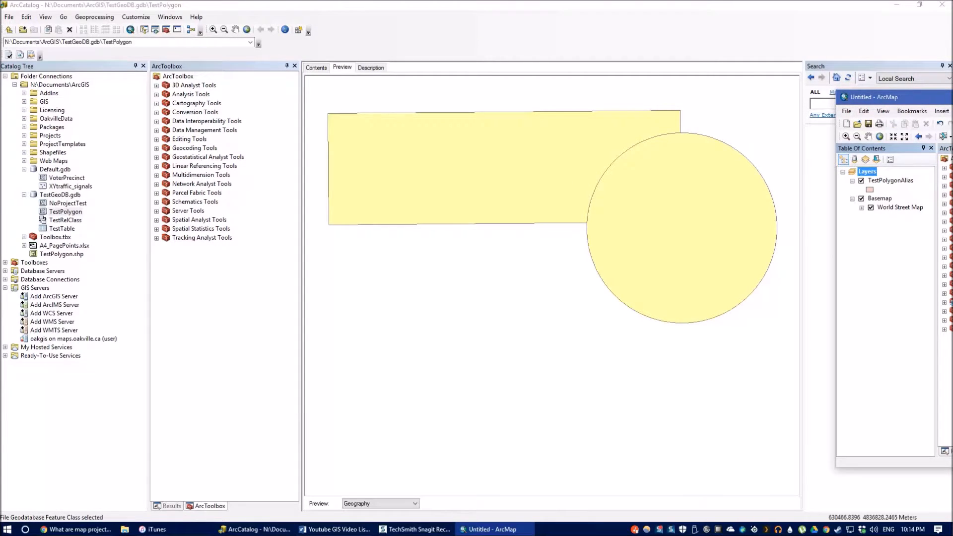
left_click_drag(952, 98, 460, 95)
left_click(298, 4)
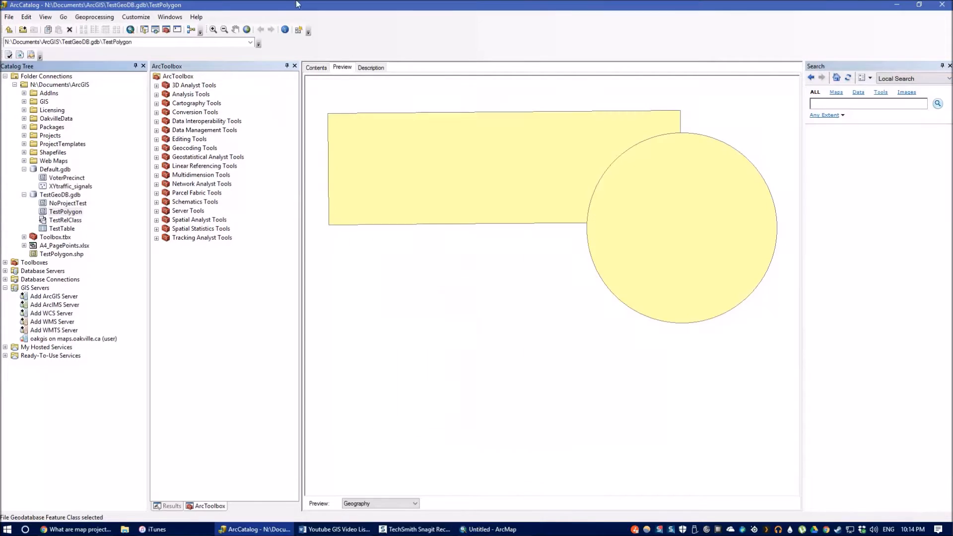
left_click(62, 204)
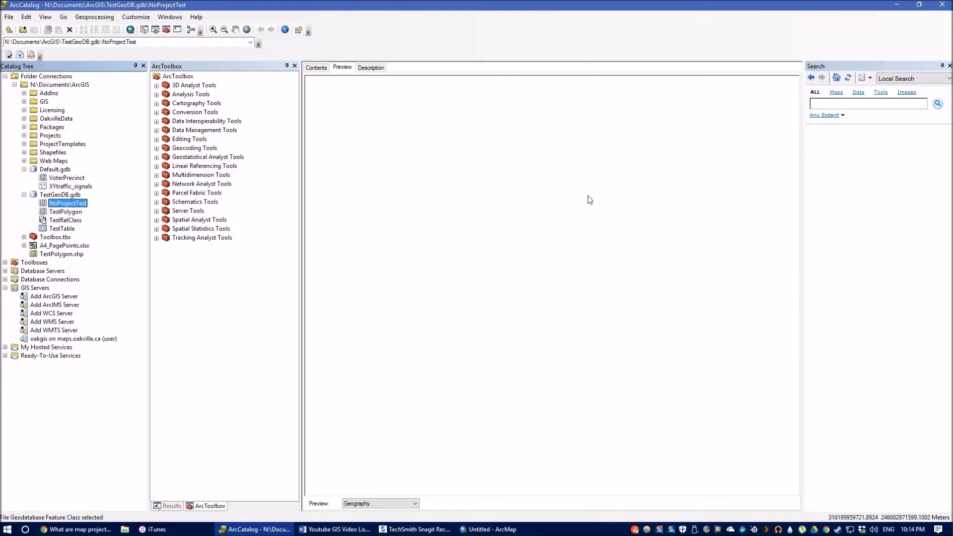
right_click(69, 207)
left_click(124, 303)
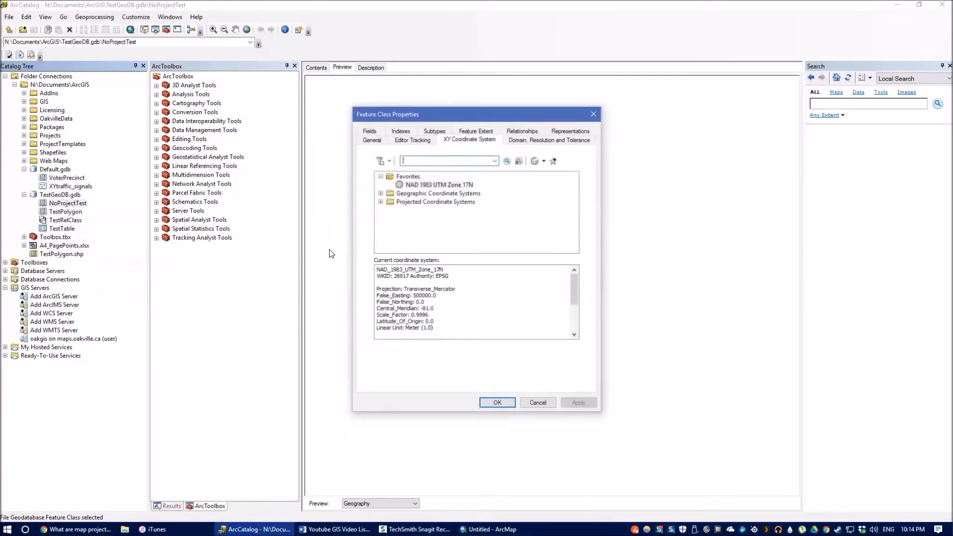
Step: Recalculate and apply the XY feature extent of NoProjectTest, repeat the recalculation and accept the properties
left_click(464, 132)
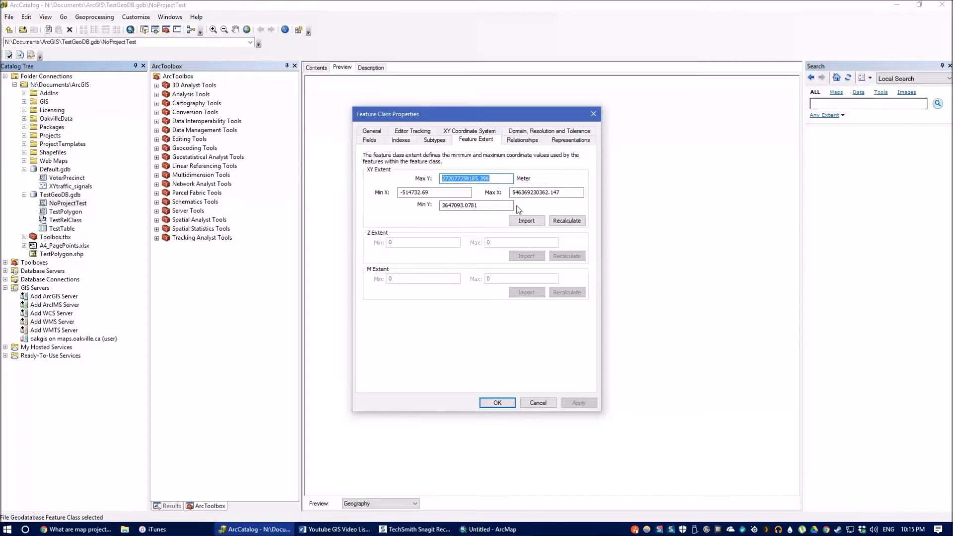
left_click(566, 222)
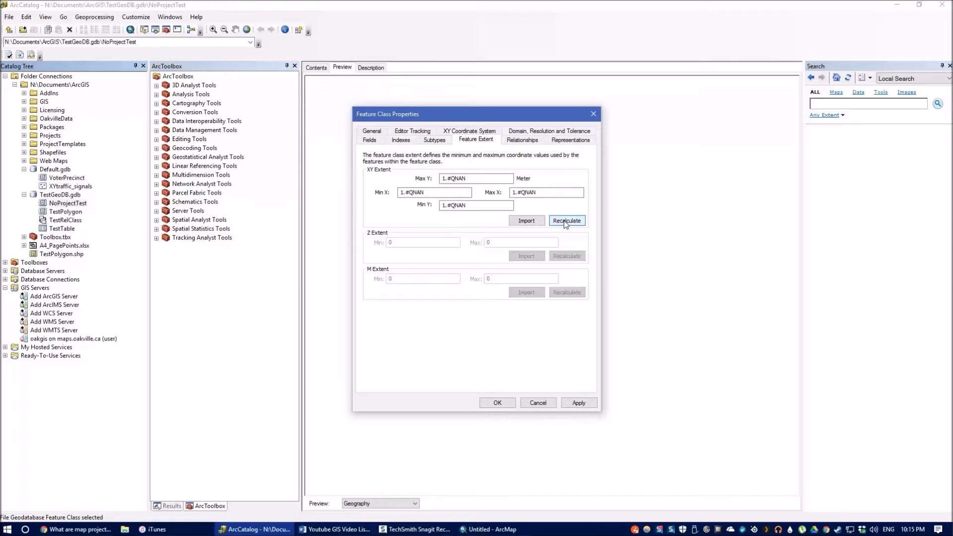
left_click(585, 402)
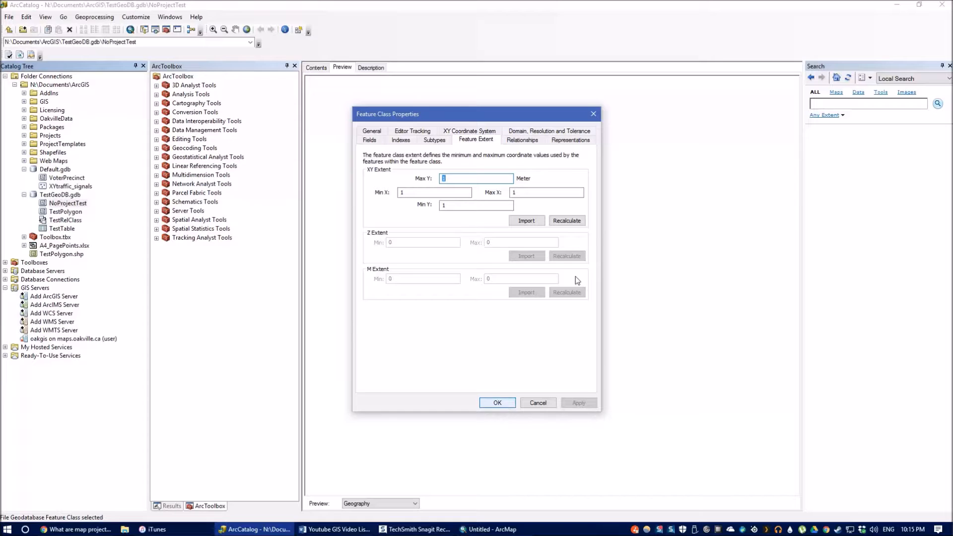
left_click(567, 222)
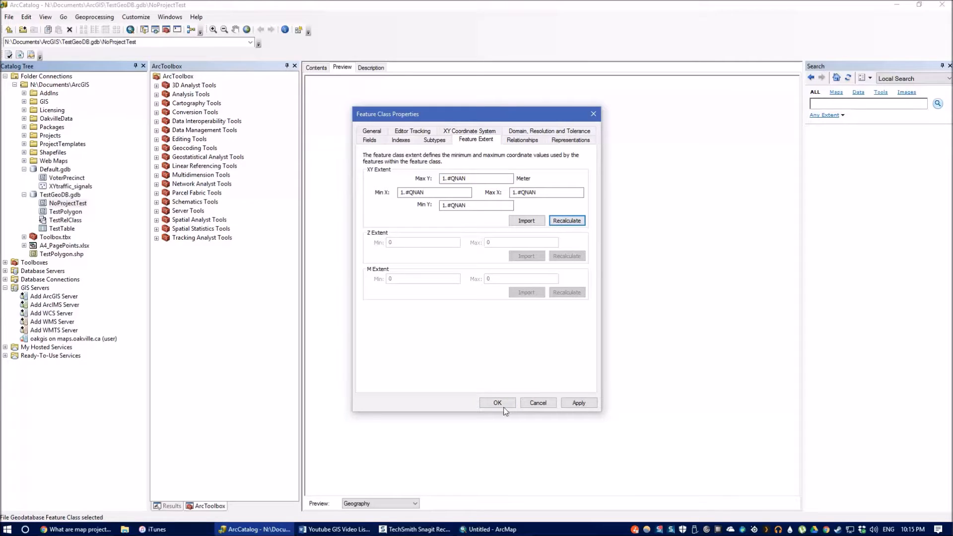
left_click(497, 403)
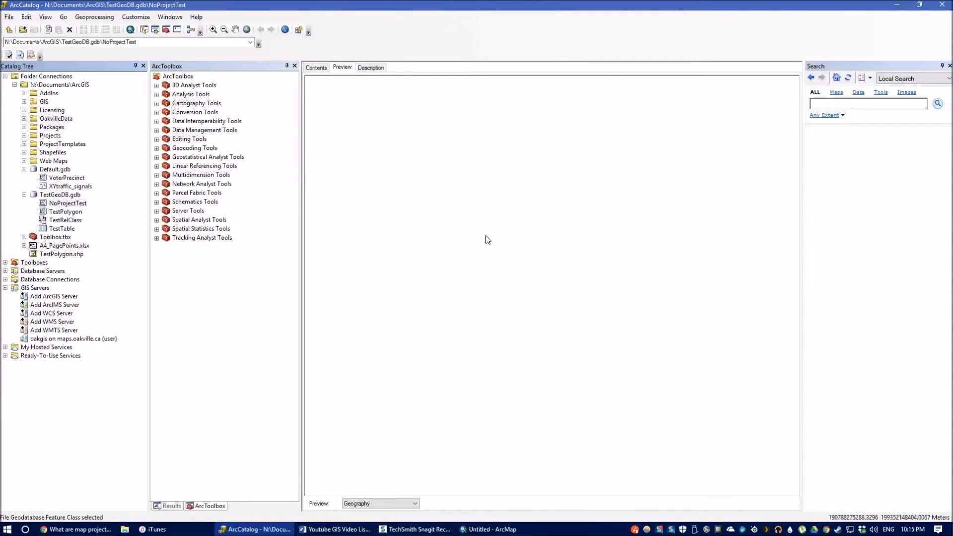
Step: Reselect NAD 1983 UTM Zone 17N from the favorites as NoProjectTest's XY coordinate system and accept the properties
scroll(495, 241, "down", 1)
scroll(496, 264, "down", 2)
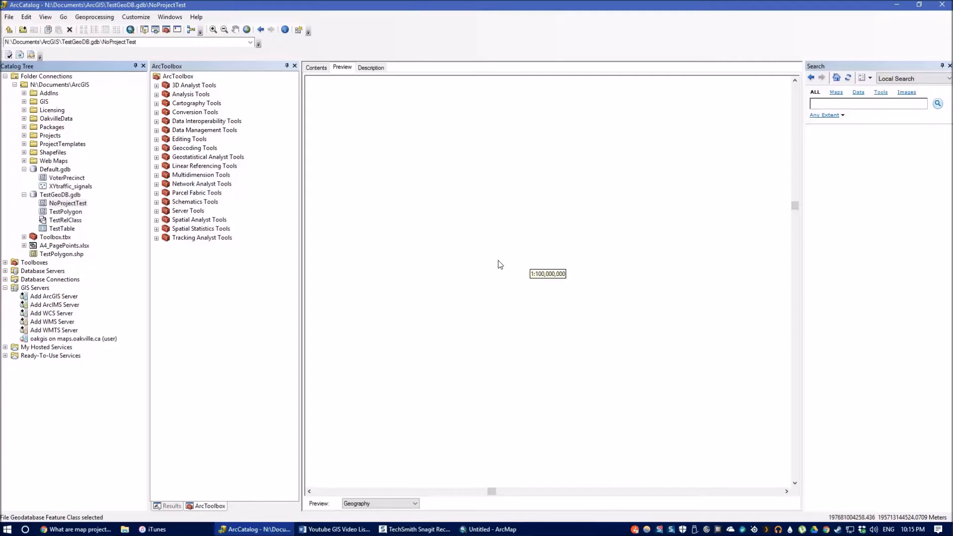
scroll(498, 261, "down", 2)
scroll(501, 259, "down", 1)
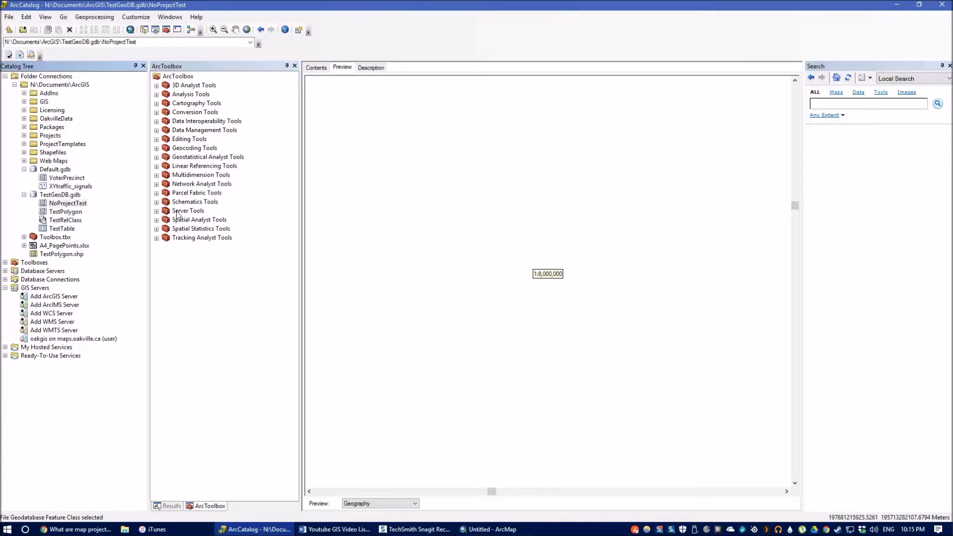
right_click(74, 205)
left_click(118, 306)
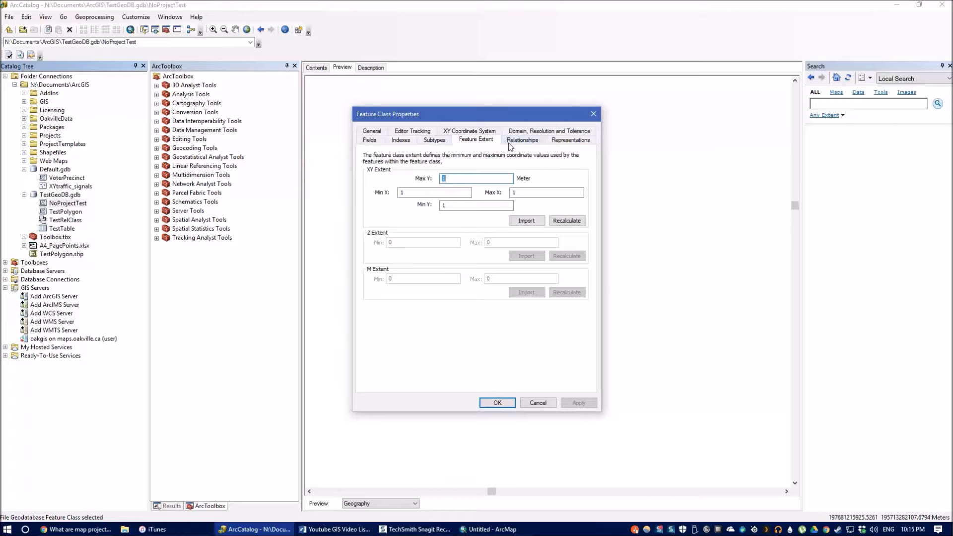
left_click(473, 134)
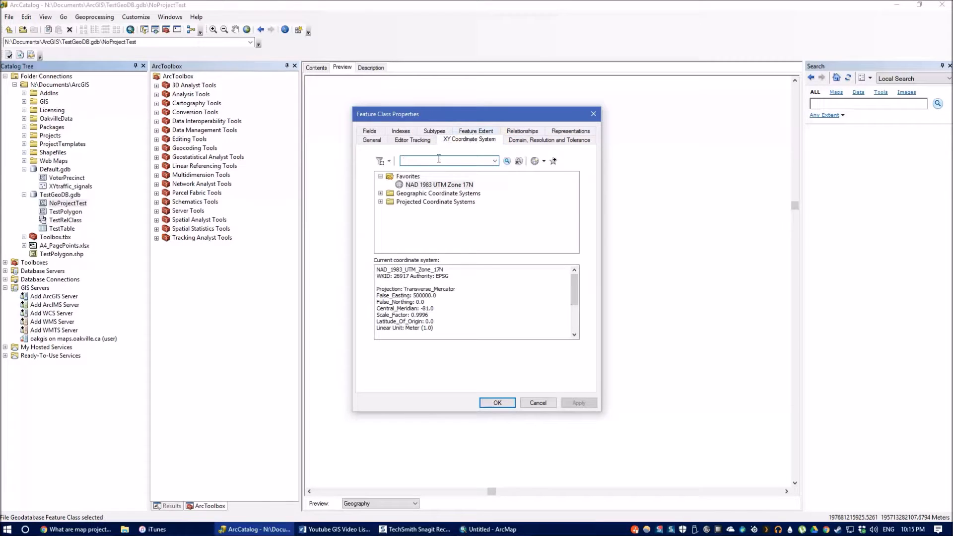
left_click(446, 185)
left_click(497, 402)
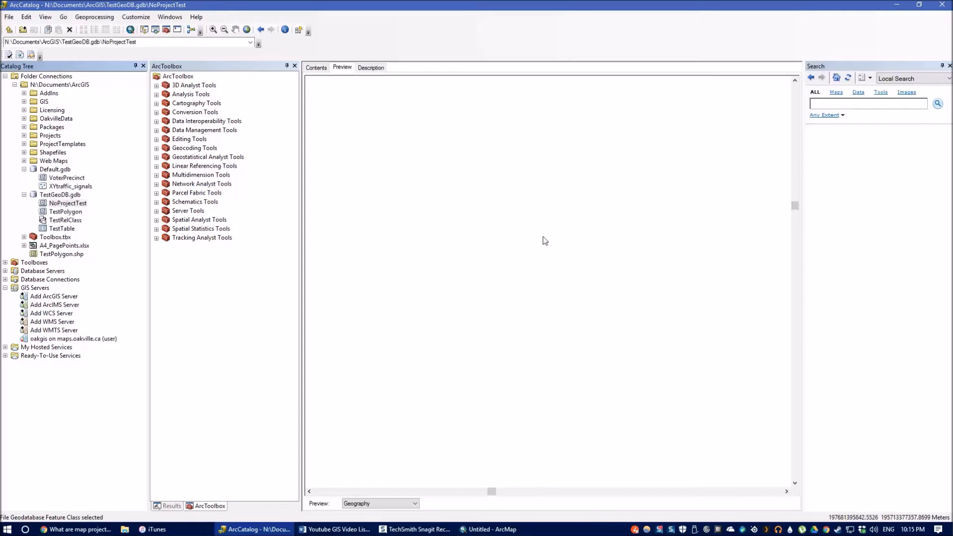
Step: Place ArcCatalog and ArcMap side by side, add NoProjectTest to the map between TestPolygonAlias and Basemap, and enlarge ArcMap to full screen
key("alt+Tab")
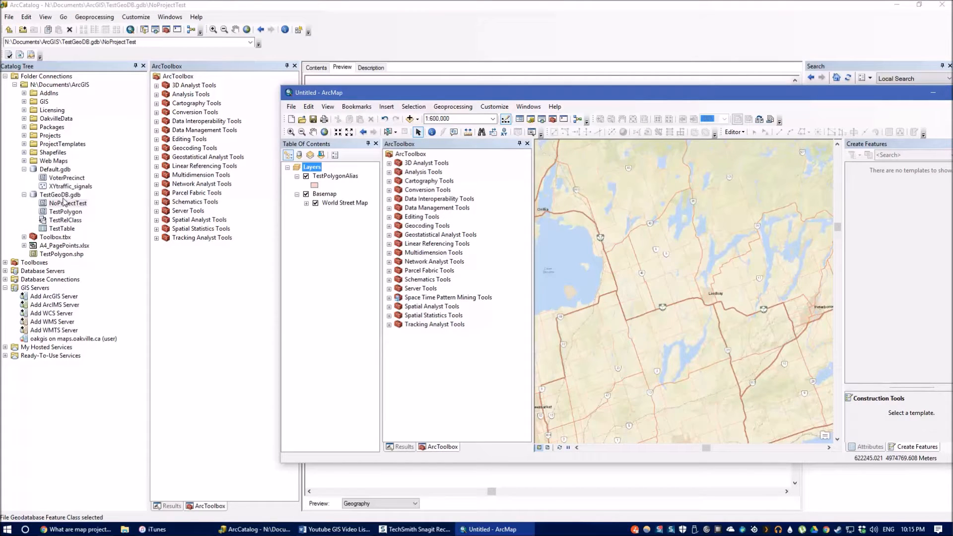
key("alt+Tab")
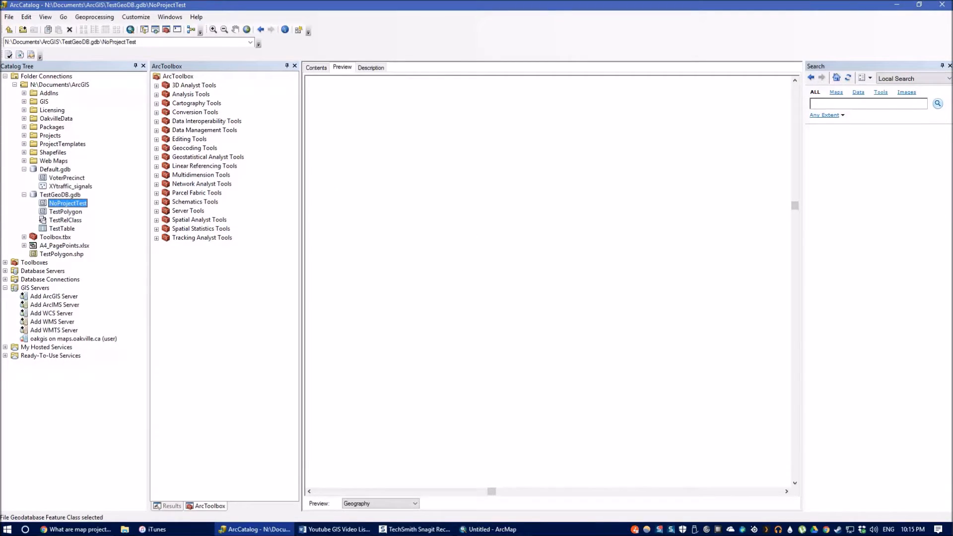
key("alt+Tab")
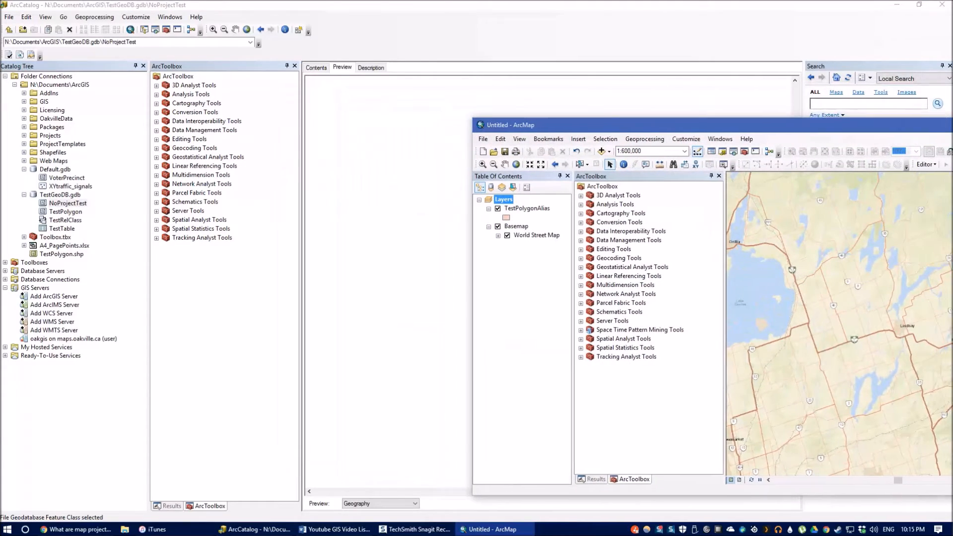
left_click_drag(952, 125, 824, 126)
left_click_drag(453, 4, 1, 16)
left_click(646, 74)
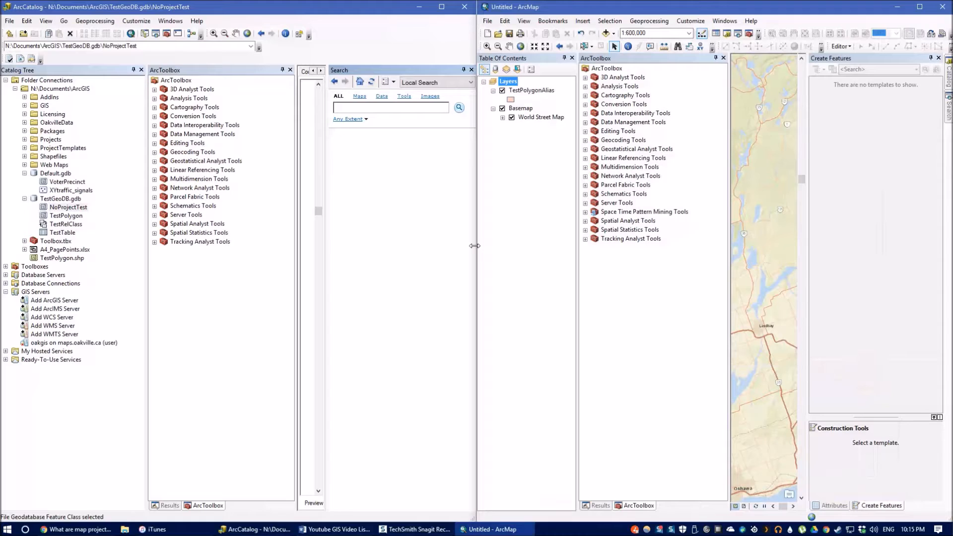
left_click_drag(76, 209, 540, 105)
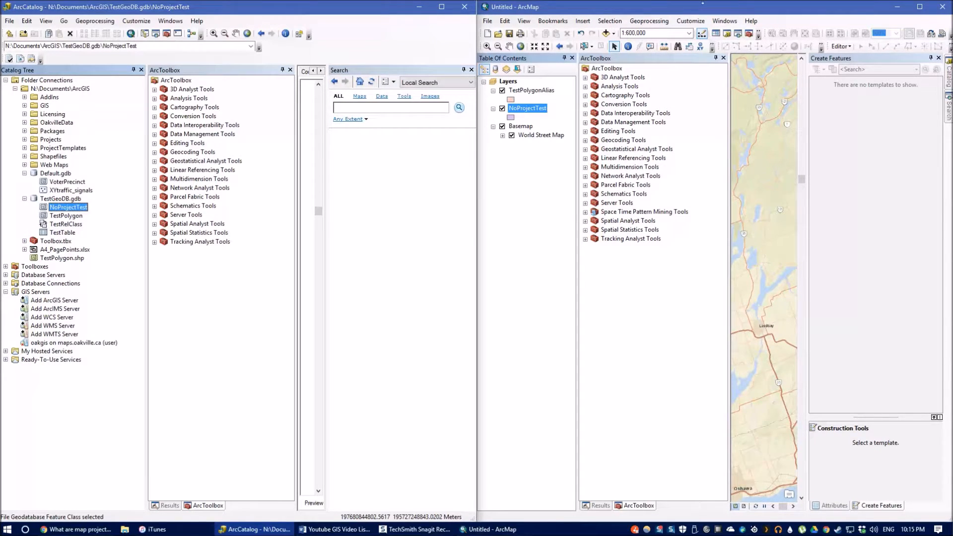
left_click_drag(702, 11, 645, 134)
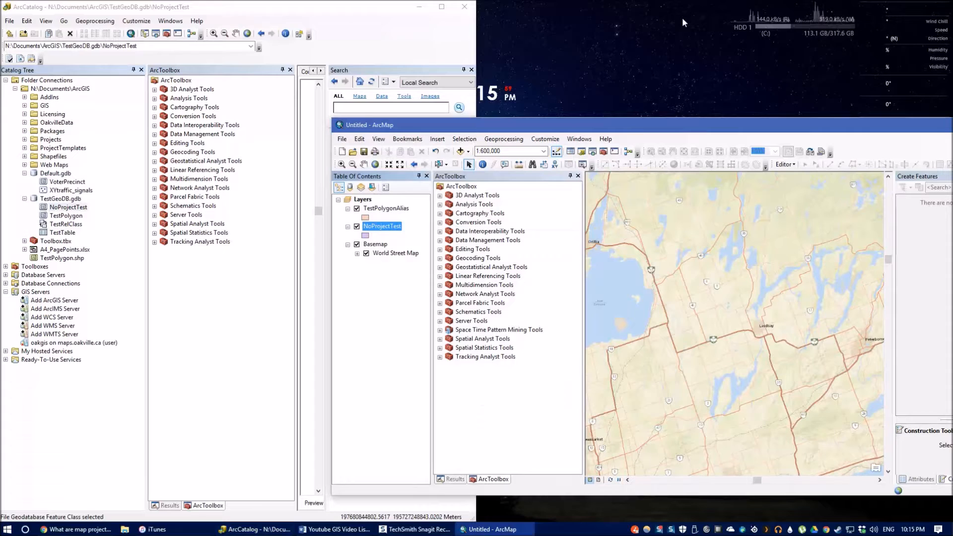
double_click(647, 133)
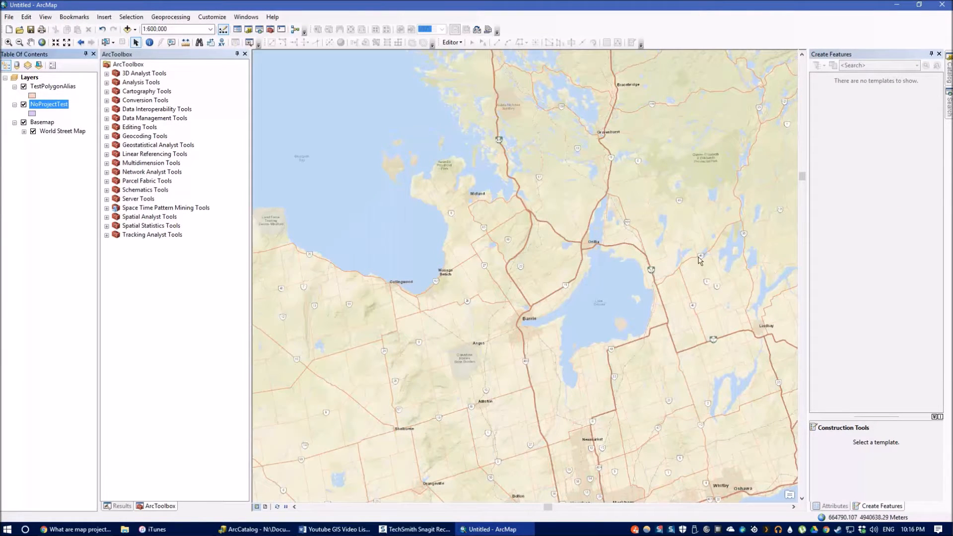
Step: Start an edit session, draw a triangular NoProjectTest polygon between Alliston and Newmarket, and save the edits
left_click(452, 42)
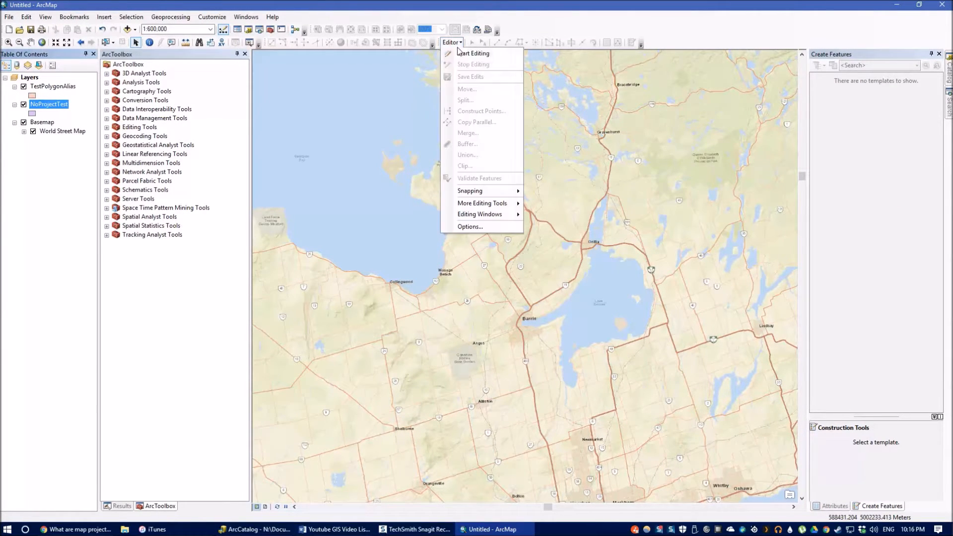
left_click(464, 54)
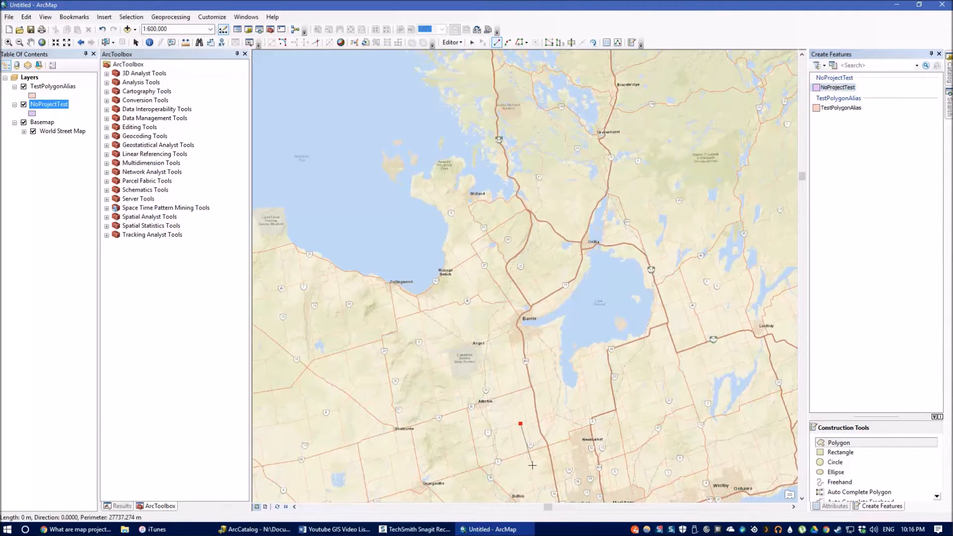
double_click(562, 410)
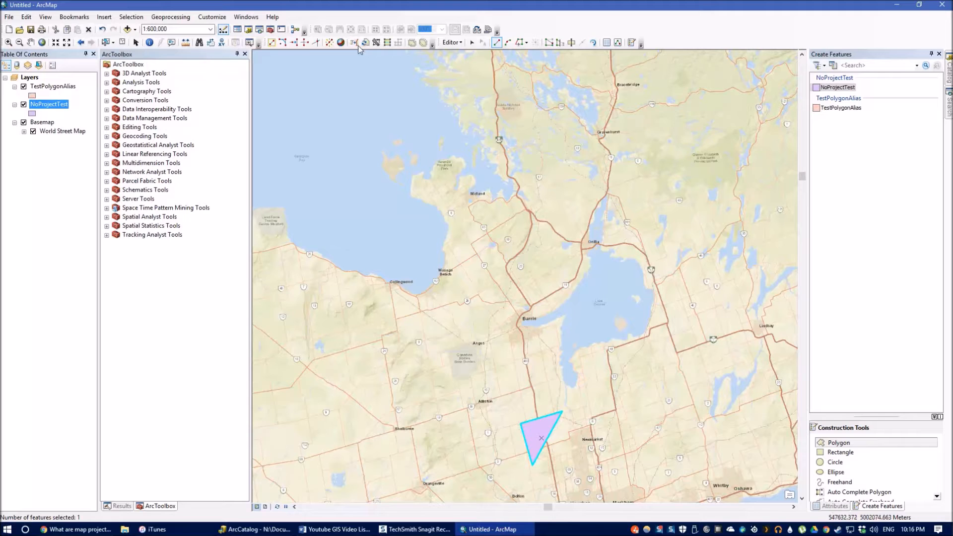
left_click(458, 43)
left_click(471, 80)
Step: Open the NoProjectTest attribute table to check the new triangle's record and move the table clear of the polygon
scroll(476, 449, "up", 3)
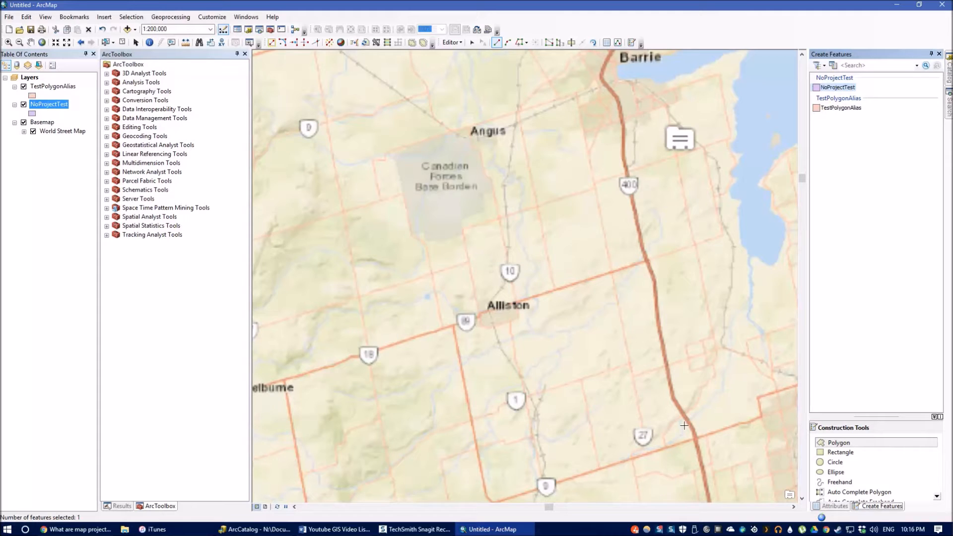
left_click_drag(595, 336, 541, 309)
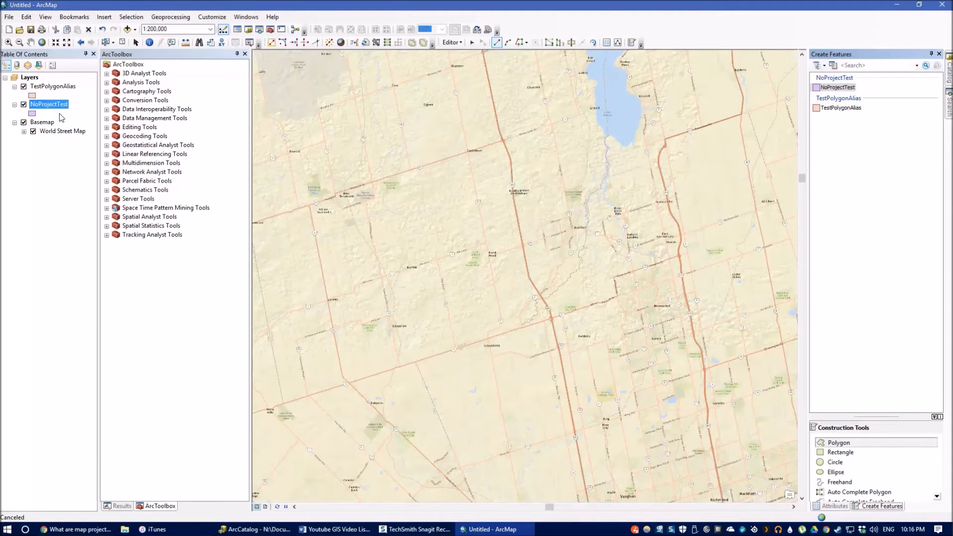
right_click(55, 104)
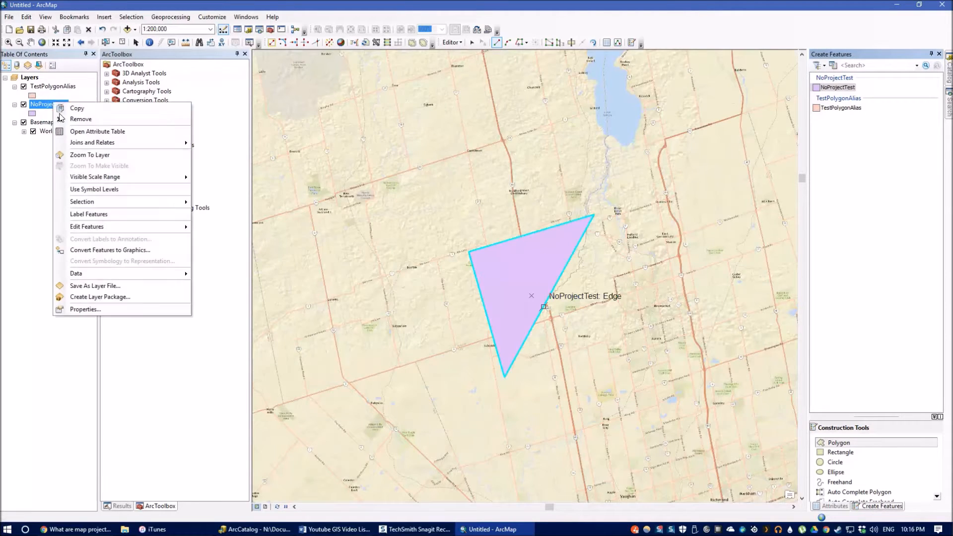
left_click(97, 131)
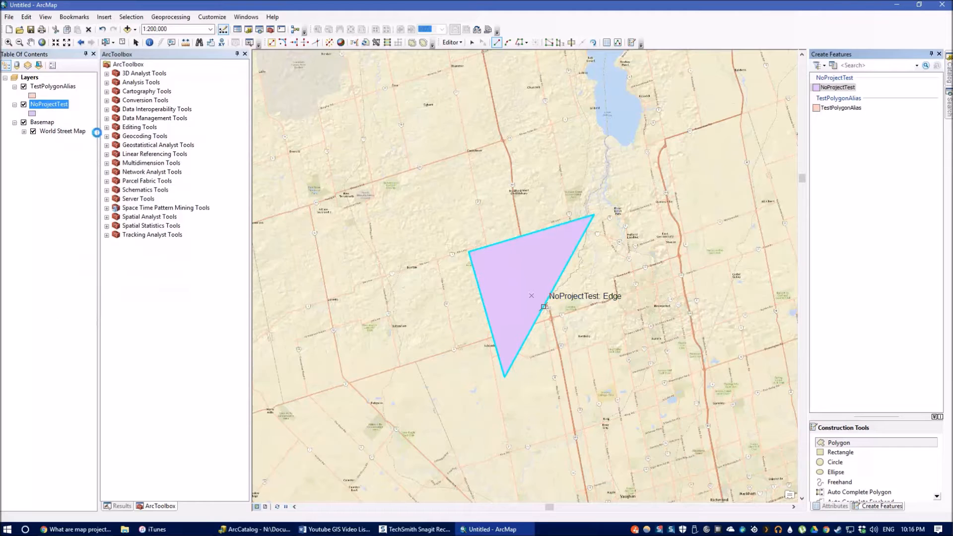
left_click_drag(584, 113, 928, 277)
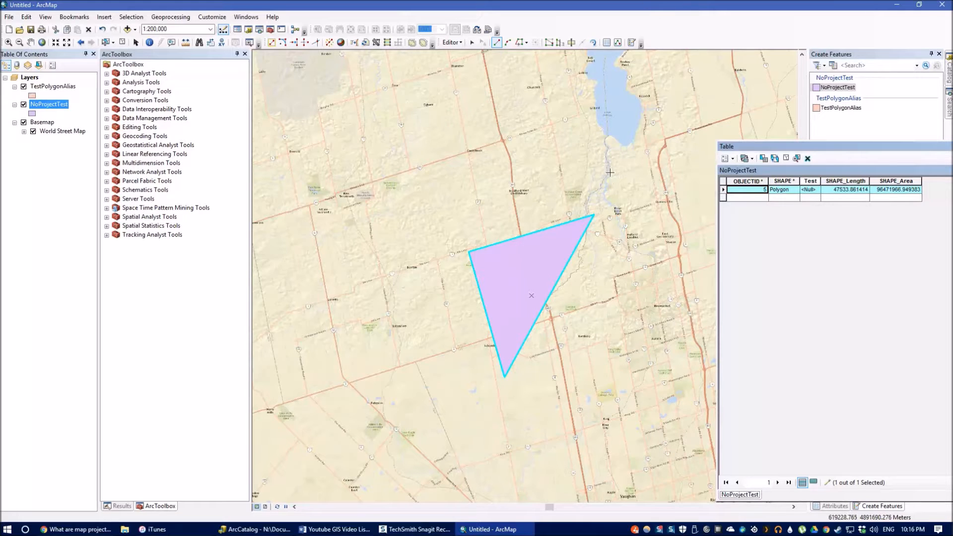
left_click_drag(772, 148, 876, 119)
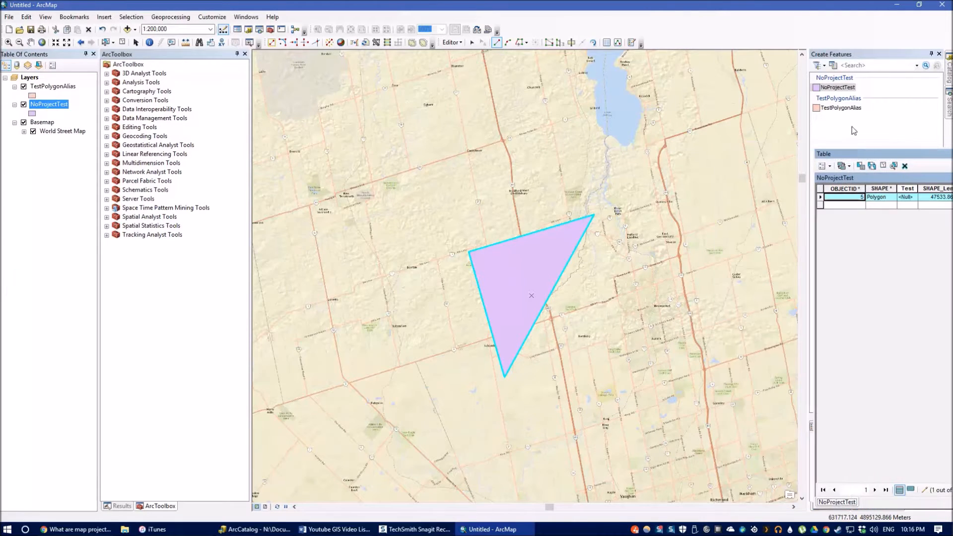
Step: Draw a four-sided NoProjectTest polygon with a perimeter of about 43.2 km just south of the lake, northeast of the triangle
left_click(607, 155)
left_click(605, 256)
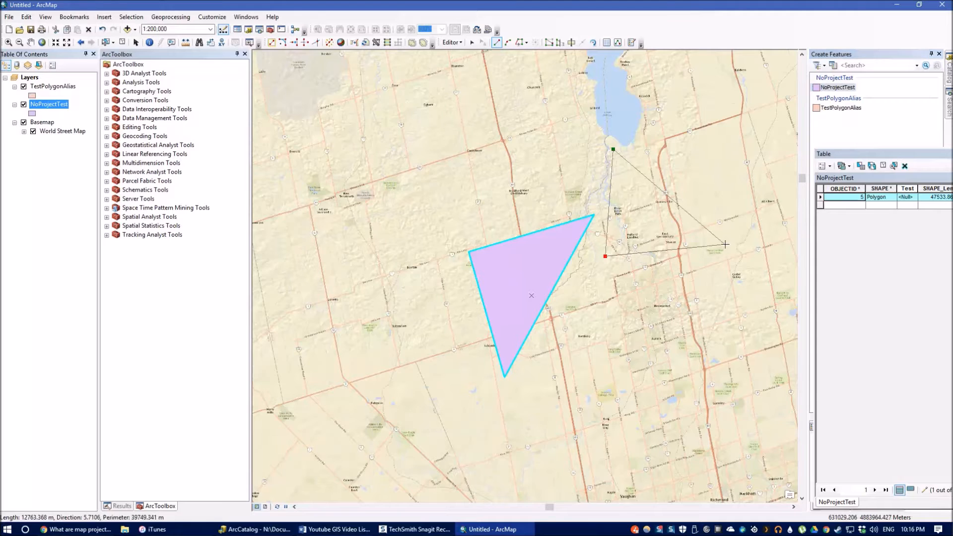
left_click(701, 157)
double_click(724, 244)
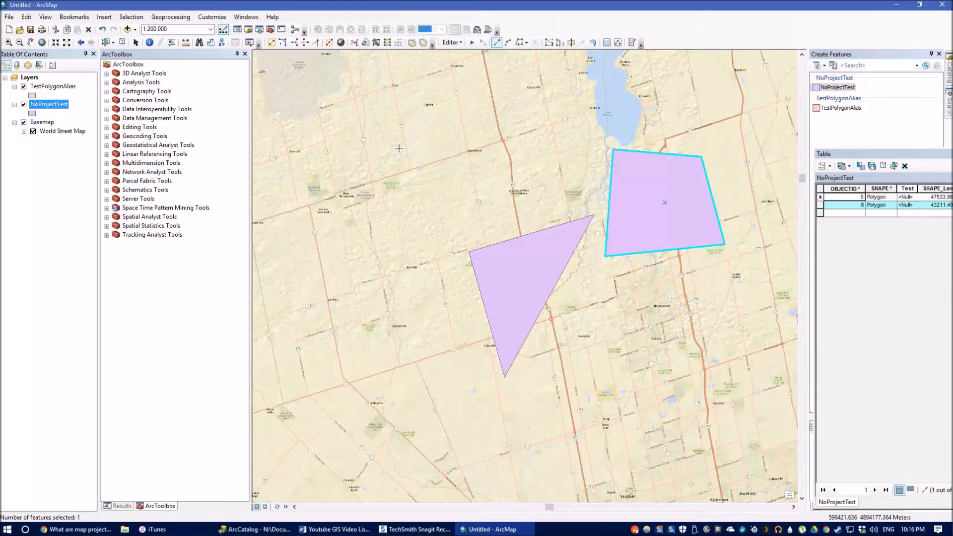
Step: Draw a five-sided NoProjectTest polygon with a perimeter of about 36.2 km northwest of the triangle
left_click(402, 108)
left_click(386, 168)
left_click(501, 176)
left_click(479, 104)
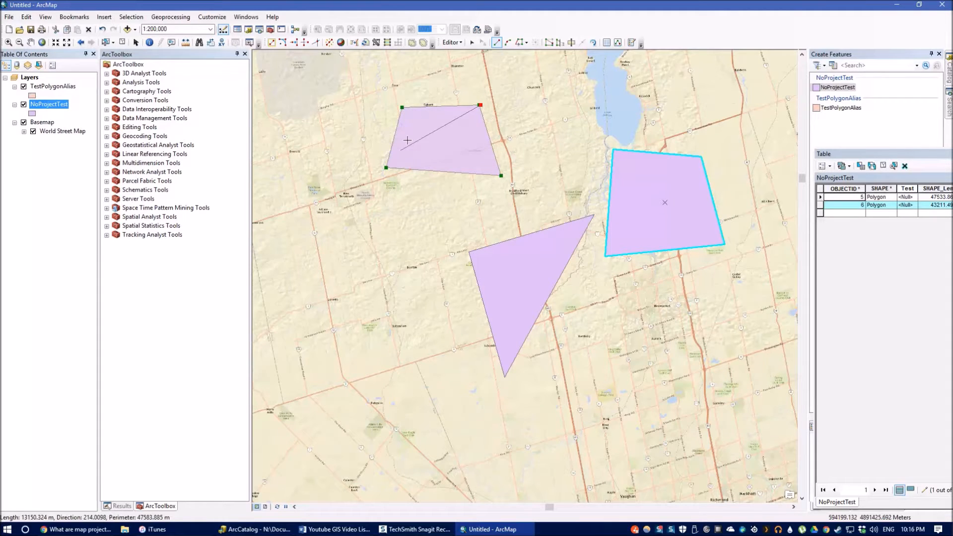
double_click(450, 90)
Step: Check the SHAPE_Length and SHAPE_Area values of the NoProjectTest records and move the attribute table clear of the map
left_click_drag(865, 151, 555, 145)
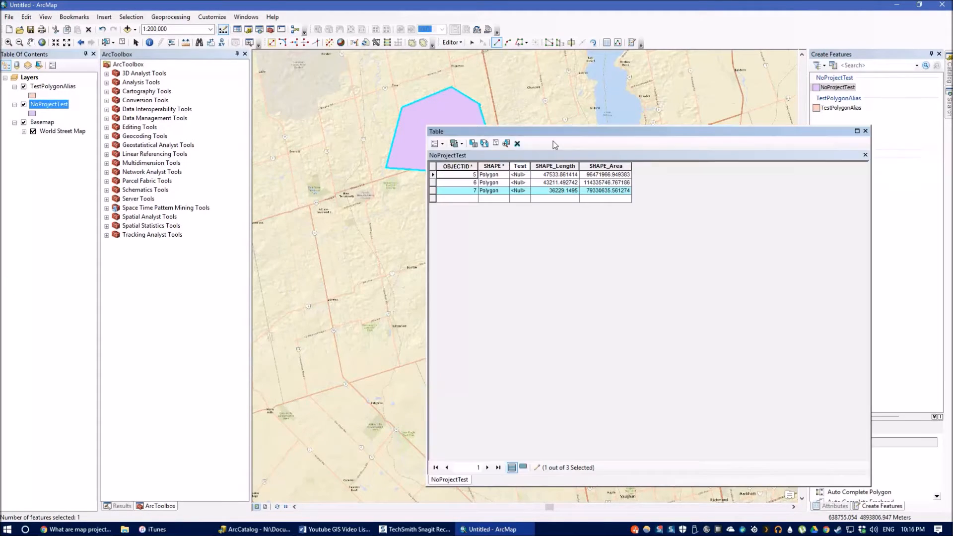
left_click(553, 177)
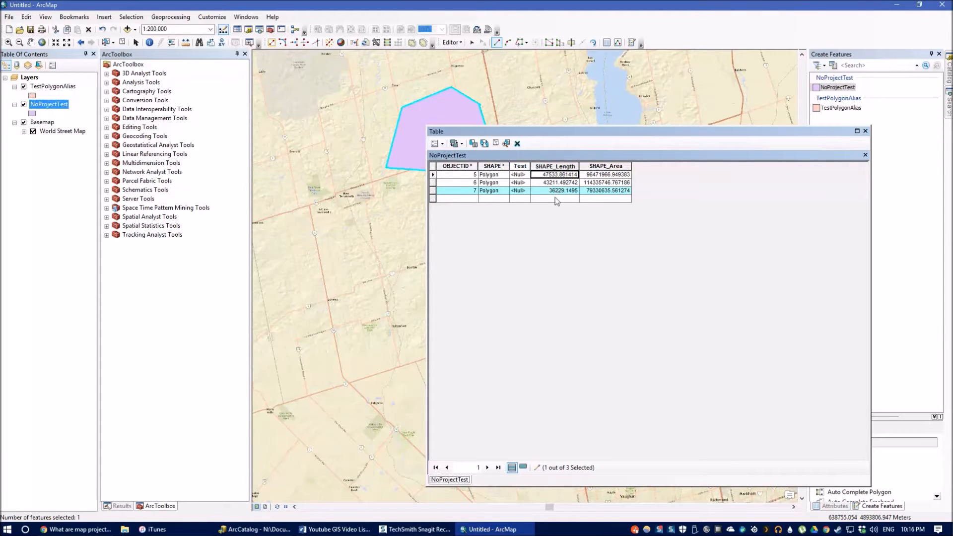
left_click(600, 190)
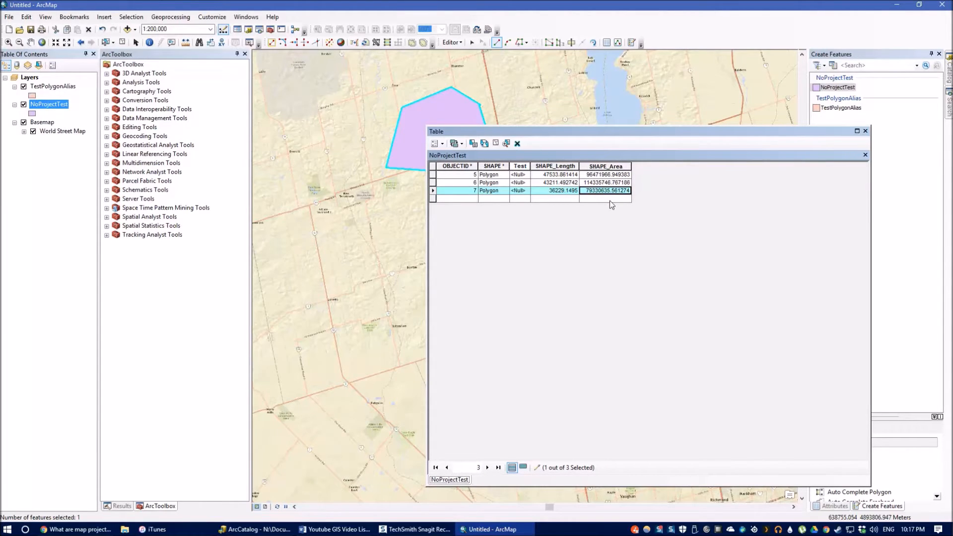
left_click_drag(598, 134, 908, 137)
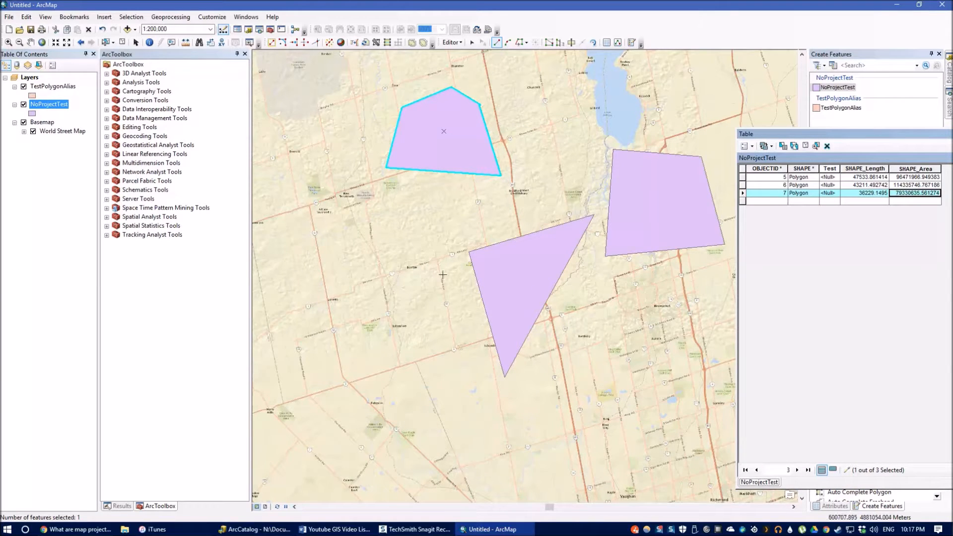
left_click_drag(445, 258, 449, 76)
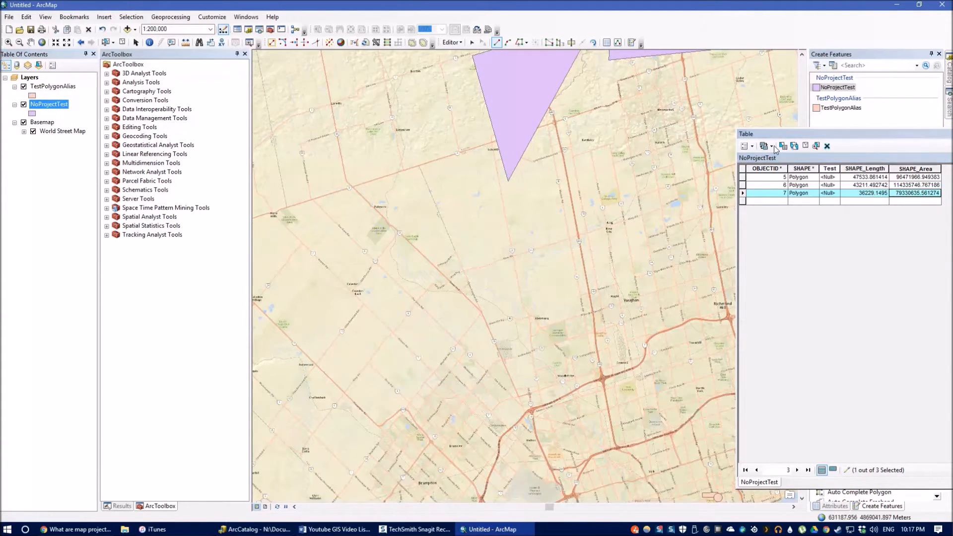
left_click_drag(781, 139, 950, 130)
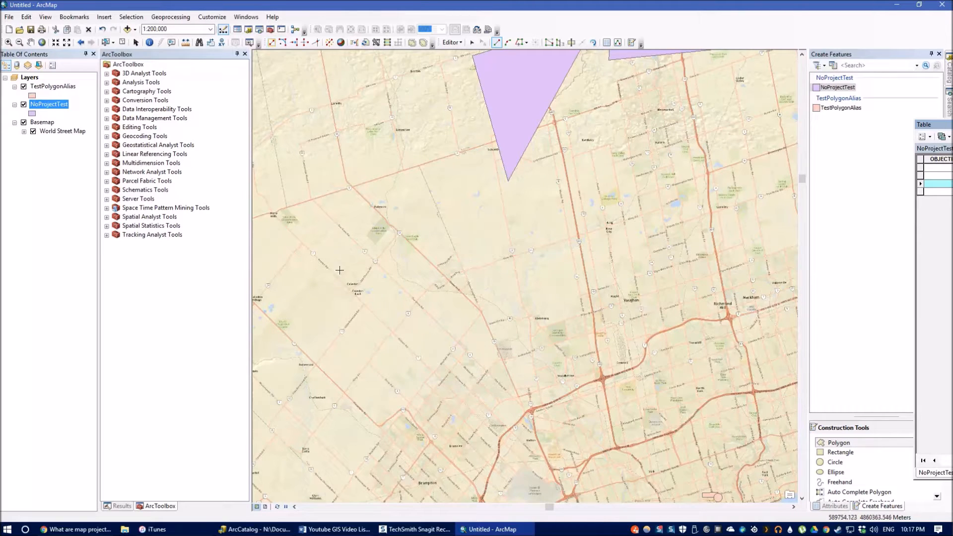
Step: Stop the edit session and save the new polygons
left_click(452, 42)
left_click(474, 64)
left_click(435, 296)
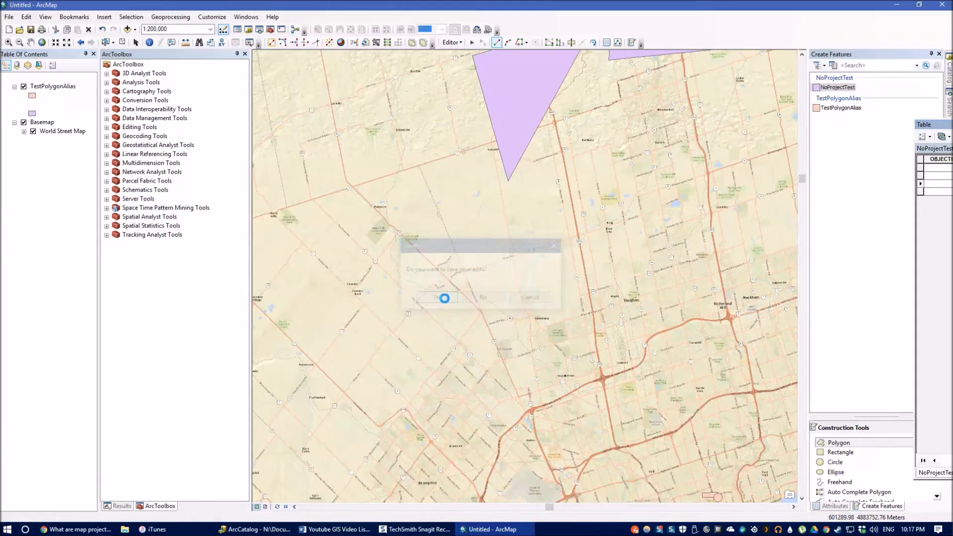
Step: Open the Project tool from the Projections and Transformations toolset of the Data Management system toolbox
left_click(949, 69)
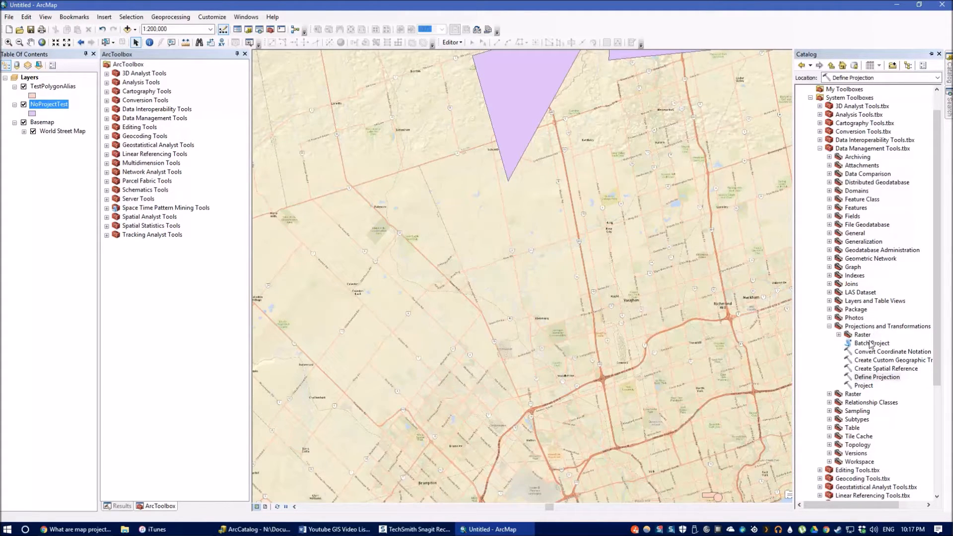
left_click(872, 385)
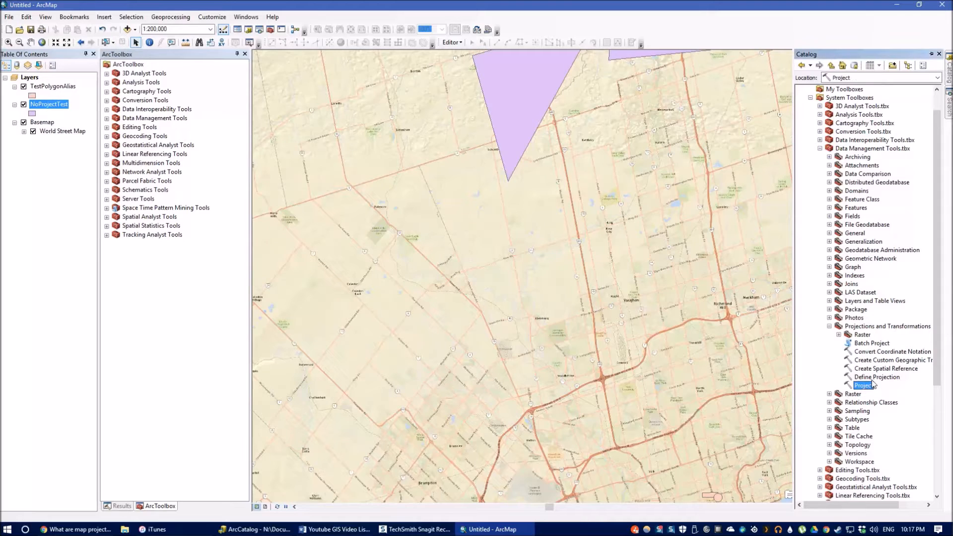
left_click(871, 379)
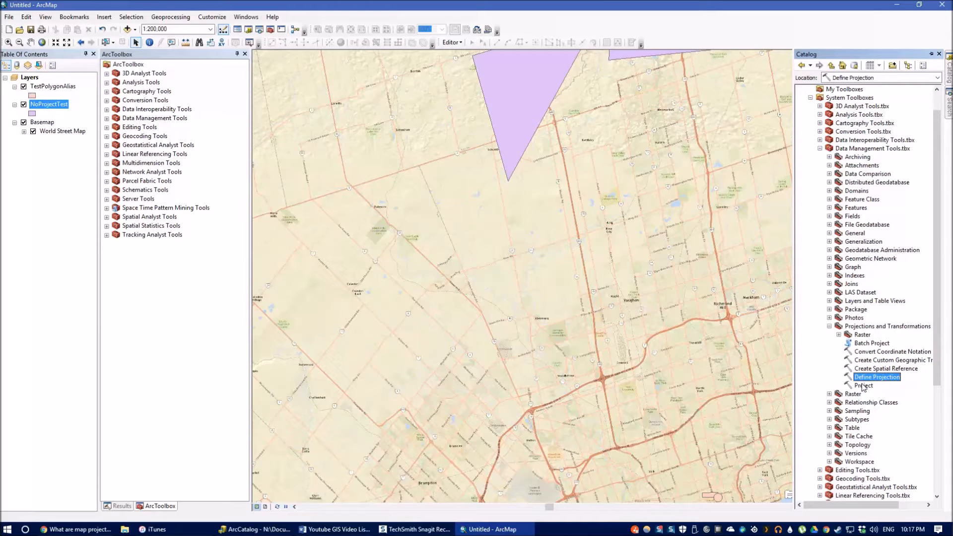
left_click(863, 386)
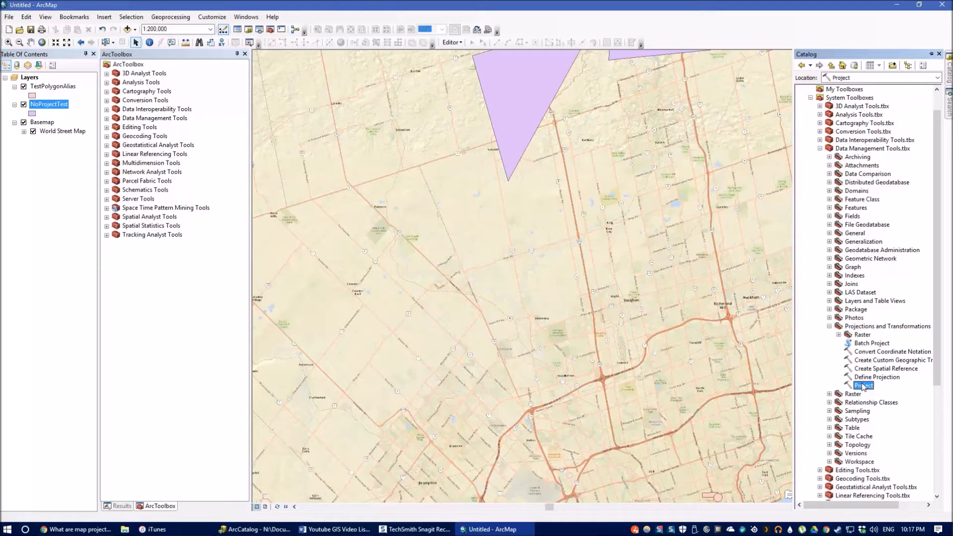
double_click(862, 386)
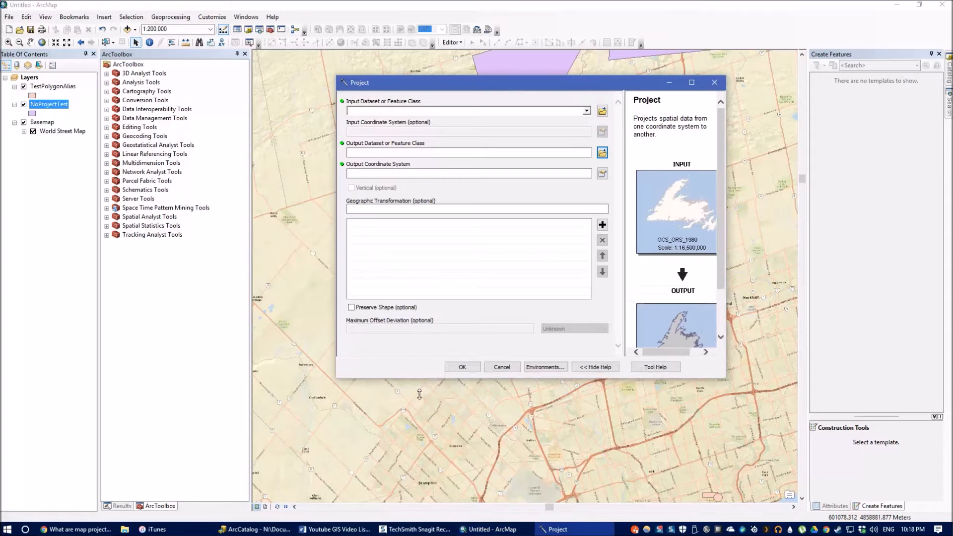
Step: Set NoProjectTest as the Project tool's input dataset and name the output feature class NoProjectTest_Projected in Default.gdb
left_click_drag(55, 111, 387, 114)
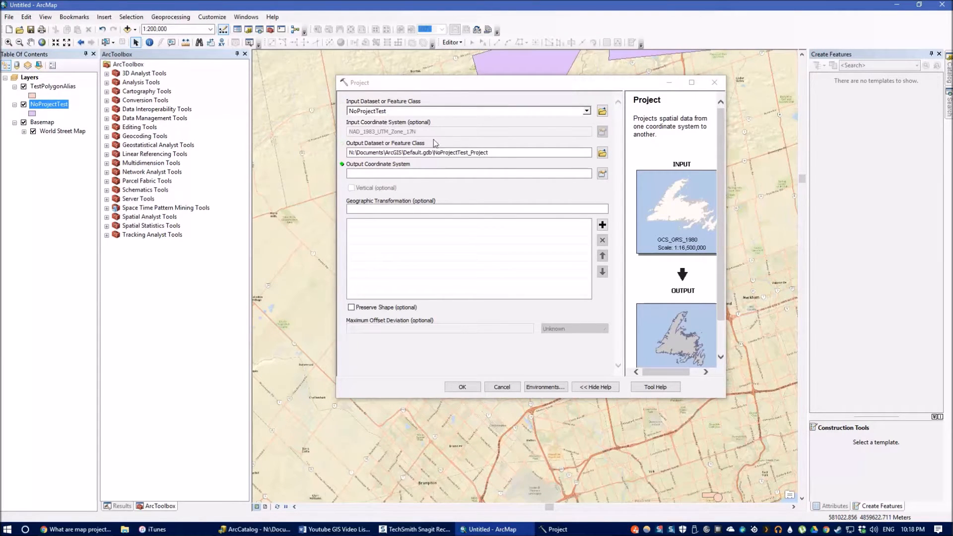
left_click(389, 135)
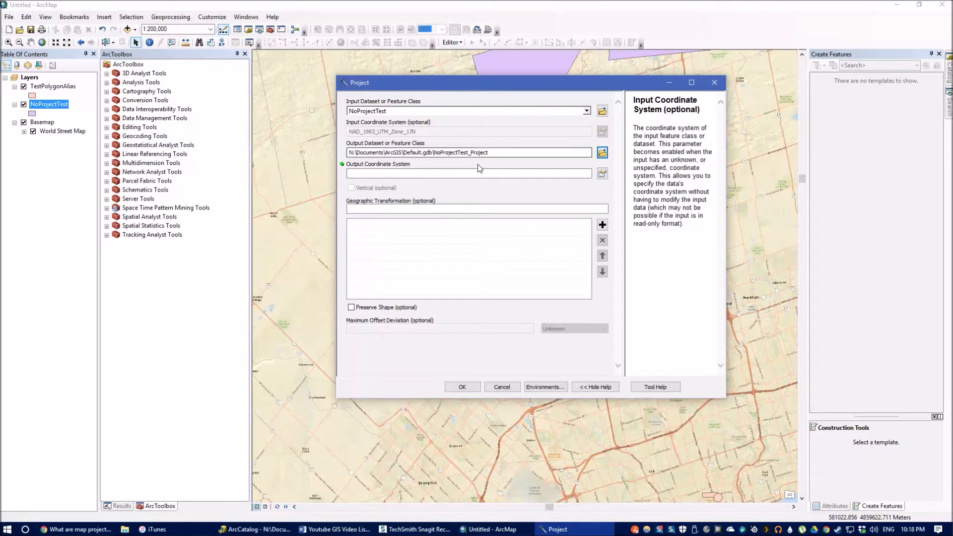
left_click(499, 154)
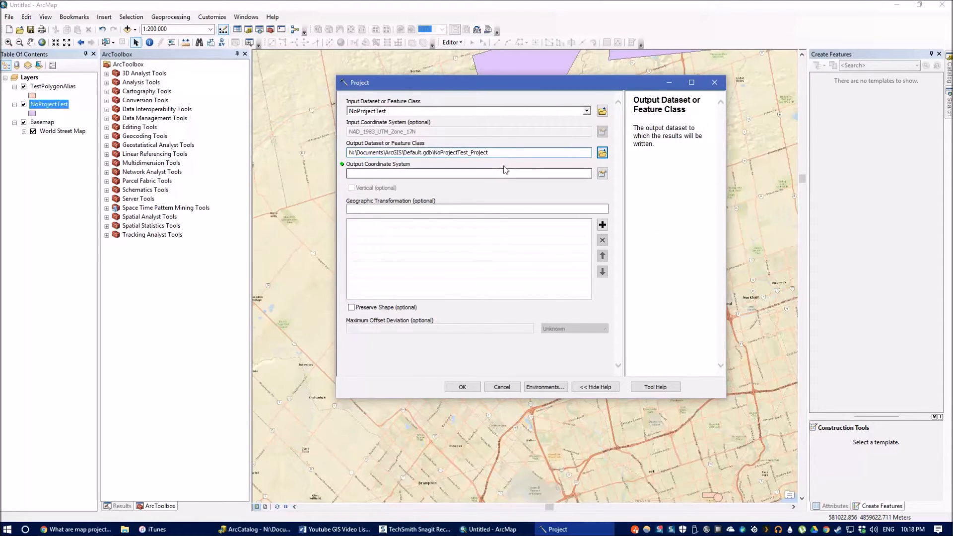
type("ed")
Step: Choose WGS 1984 from the World geographic coordinate systems for the Project tool's output coordinate system
left_click(602, 173)
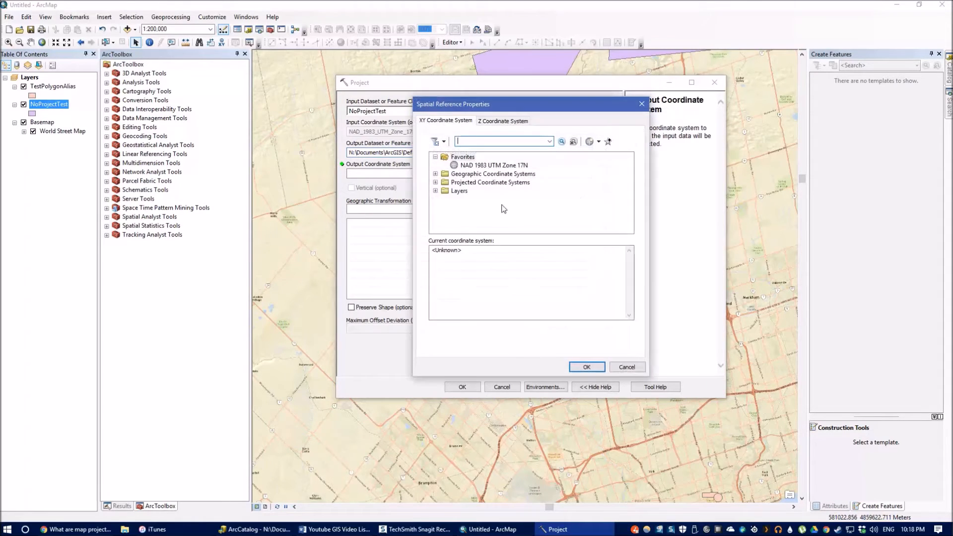
double_click(502, 174)
scroll(562, 182, "down", 3)
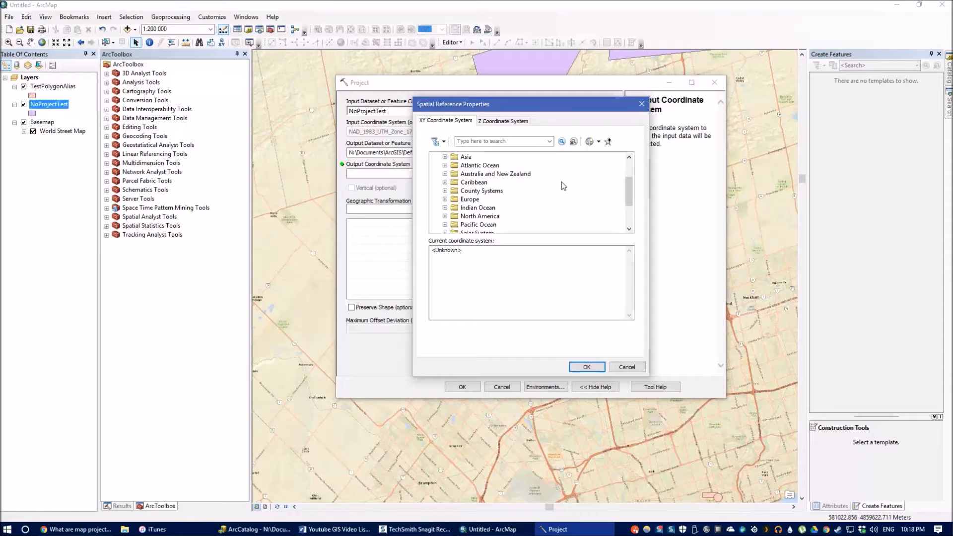
double_click(449, 207)
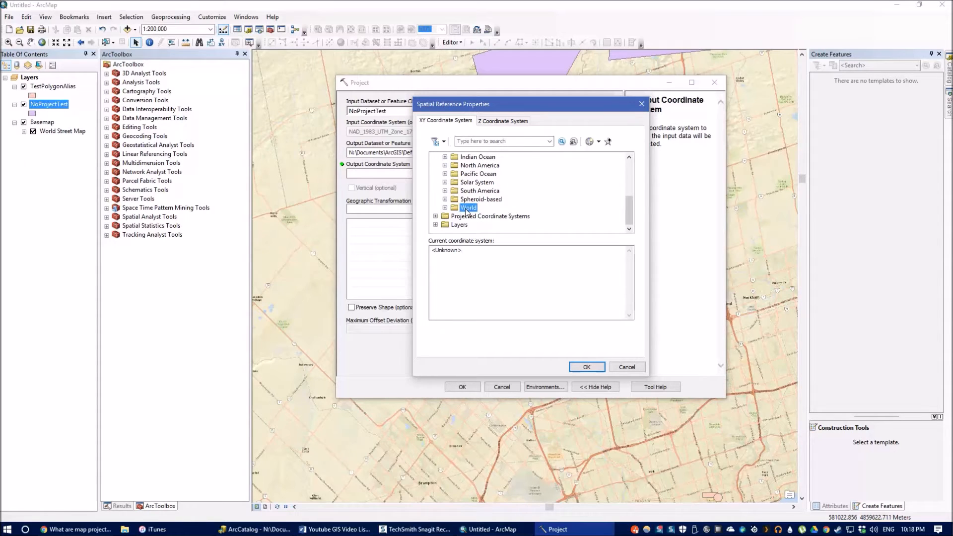
scroll(551, 196, "down", 2)
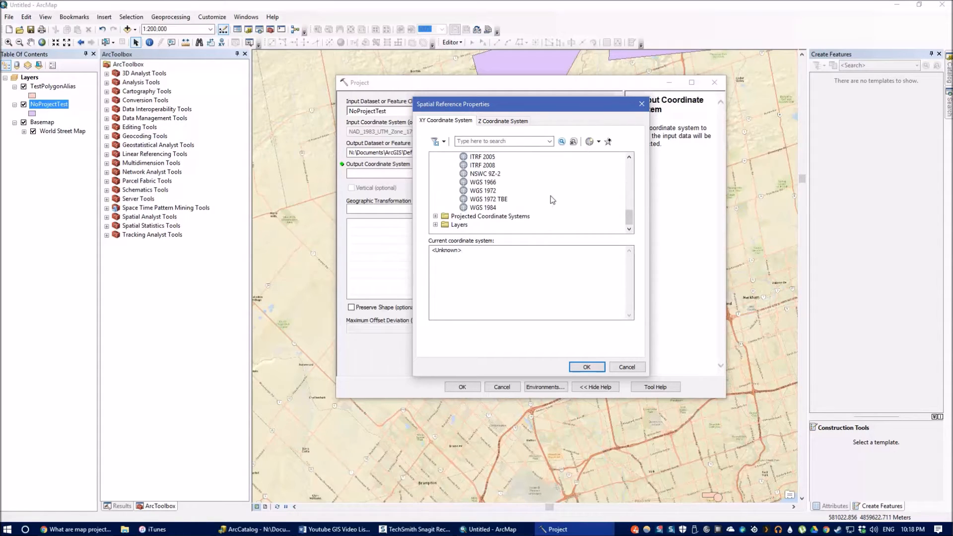
left_click(492, 208)
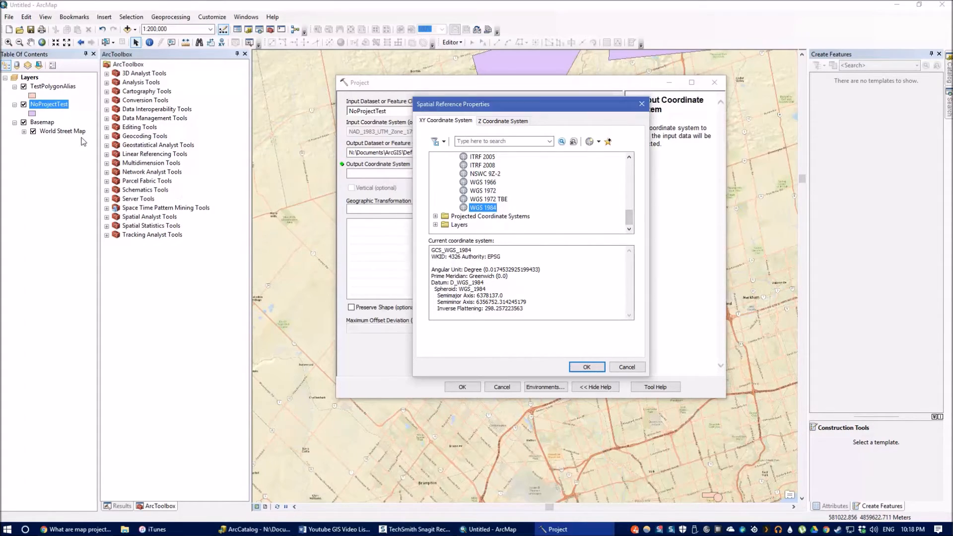
Step: Browse the spheroid-based geographic coordinate systems, reselect WGS 1984 under World, and accept it as the output coordinate system
left_click_drag(631, 213, 630, 188)
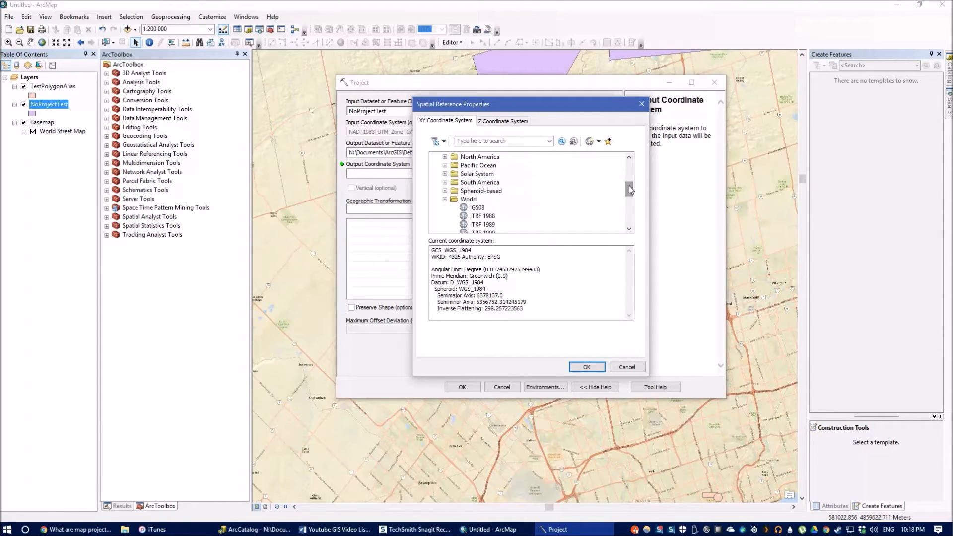
left_click(445, 190)
scroll(447, 193, "down", 9)
scroll(447, 193, "down", 10)
left_click(481, 141)
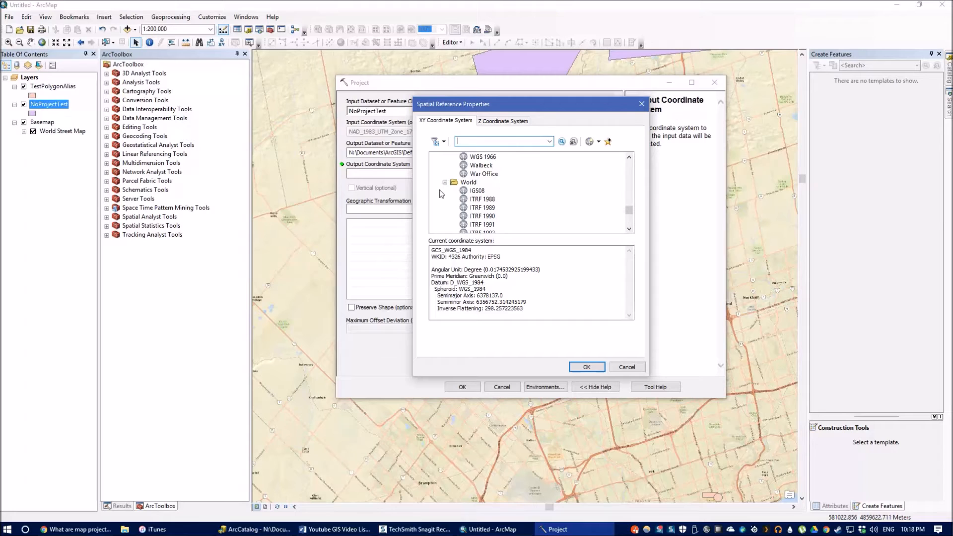
scroll(441, 192, "down", 5)
left_click(491, 208)
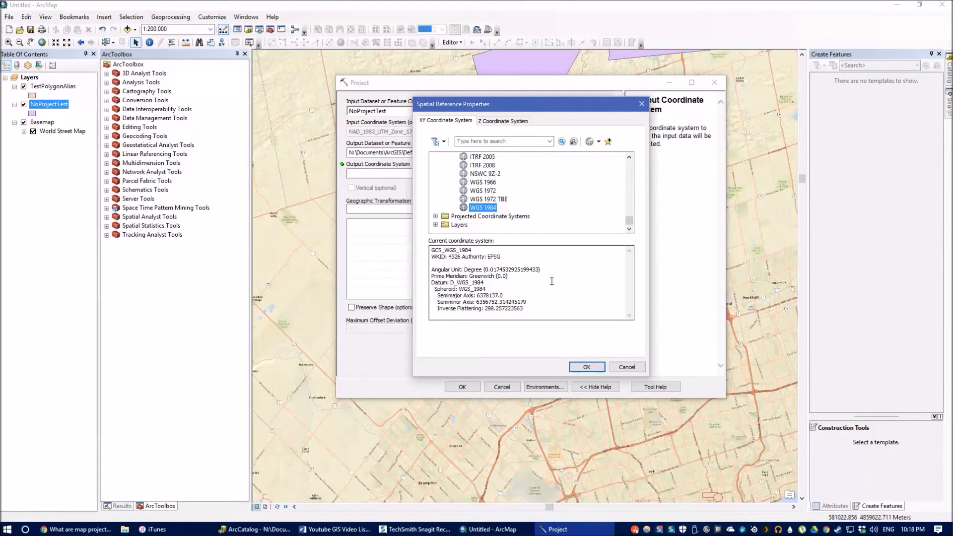
left_click(585, 366)
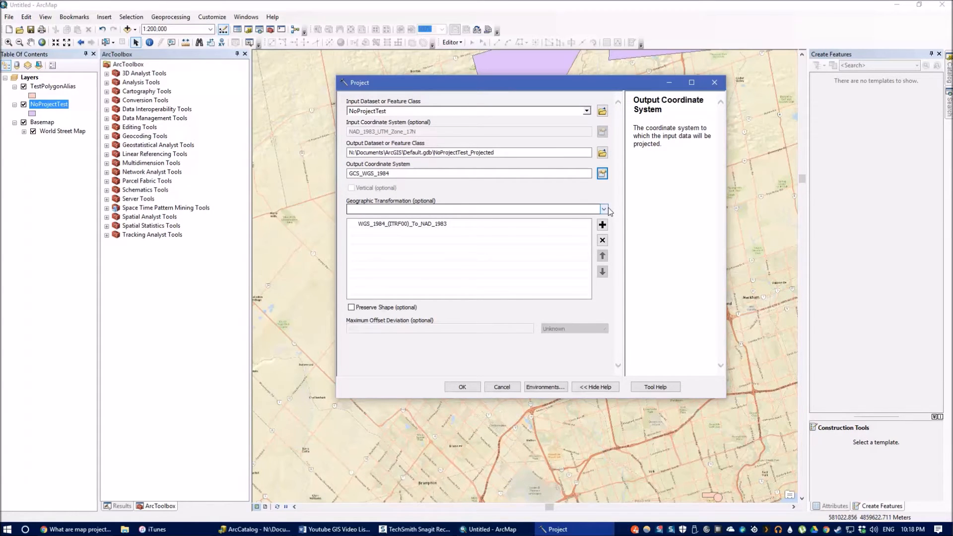
Step: Replace the default geographic transformation with NAD_1983_To_WGS_1984_1, run the Project tool, and dismiss its completion report
left_click(603, 209)
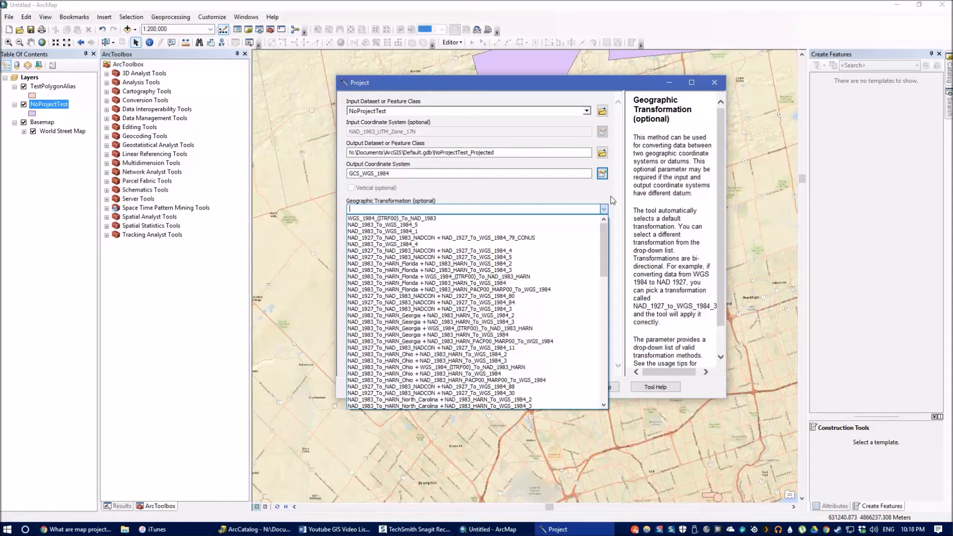
left_click(453, 232)
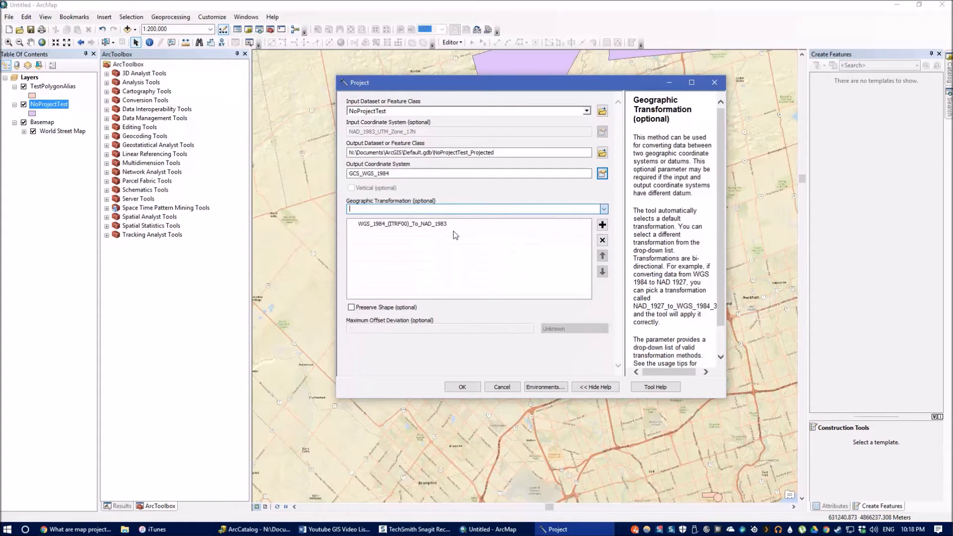
left_click(448, 234)
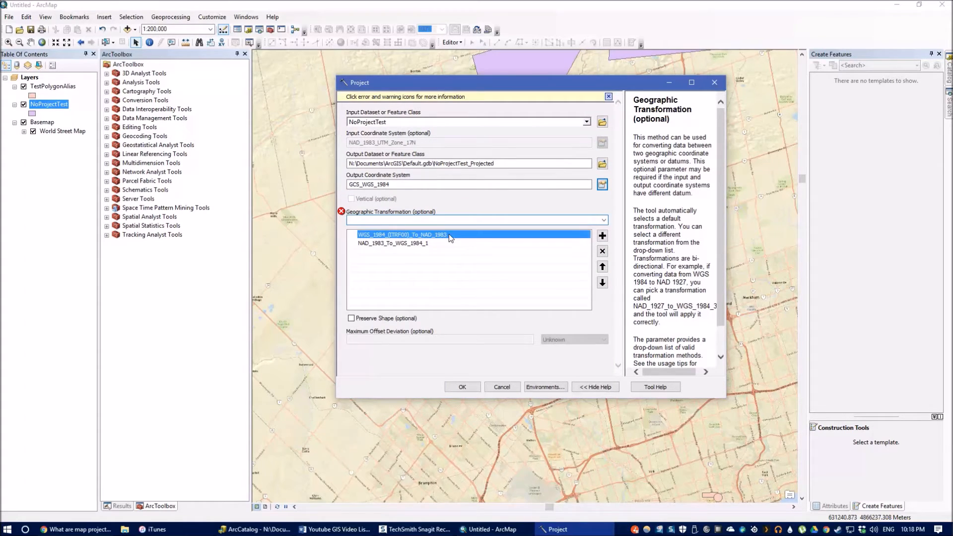
left_click(602, 251)
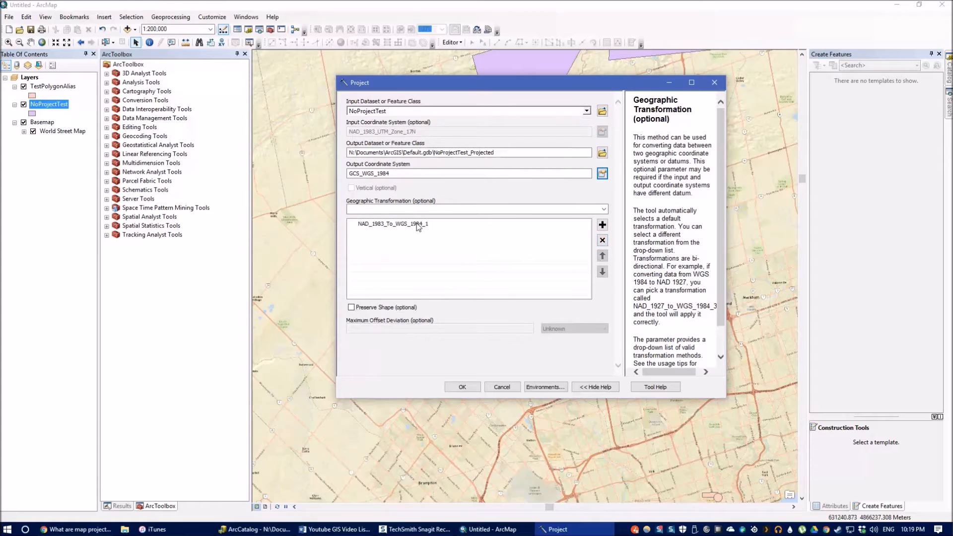
left_click(489, 328)
left_click(466, 227)
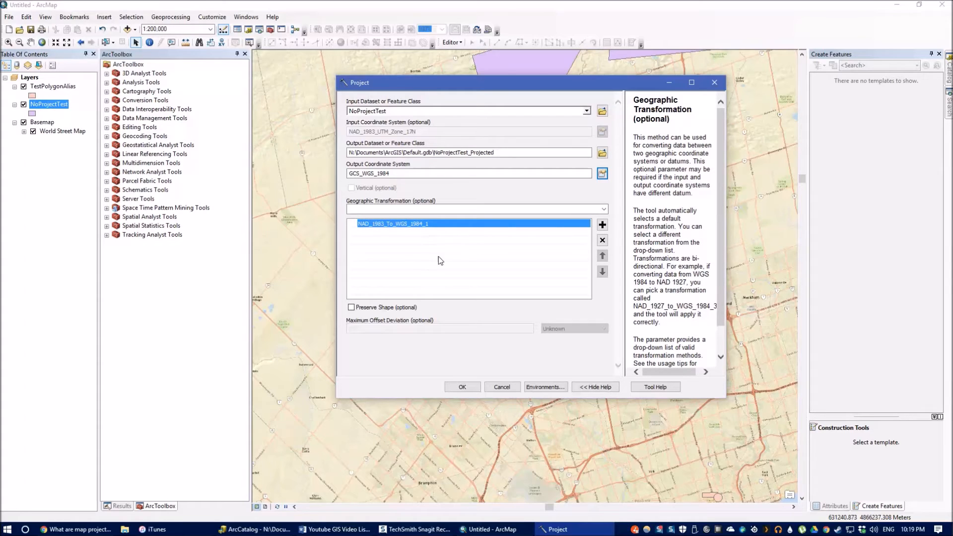
left_click(461, 387)
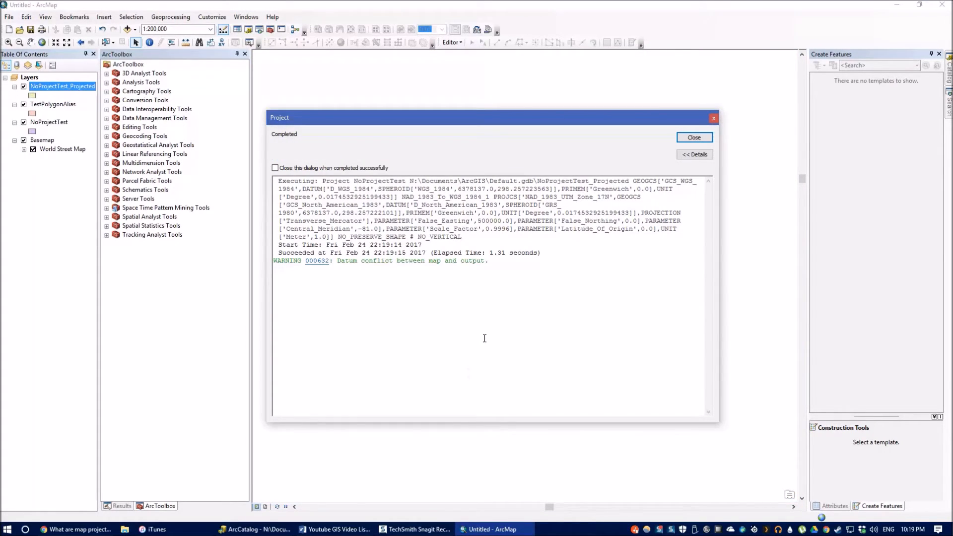
left_click(694, 138)
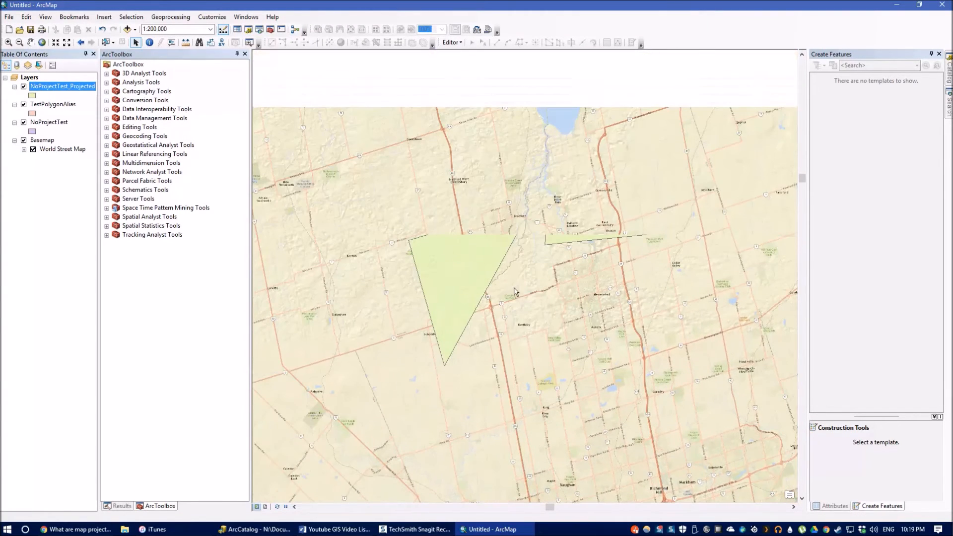
Step: Toggle the visibility of NoProjectTest_Projected to compare its polygons with the original NoProjectTest layer
left_click(24, 86)
left_click(23, 87)
left_click(23, 87)
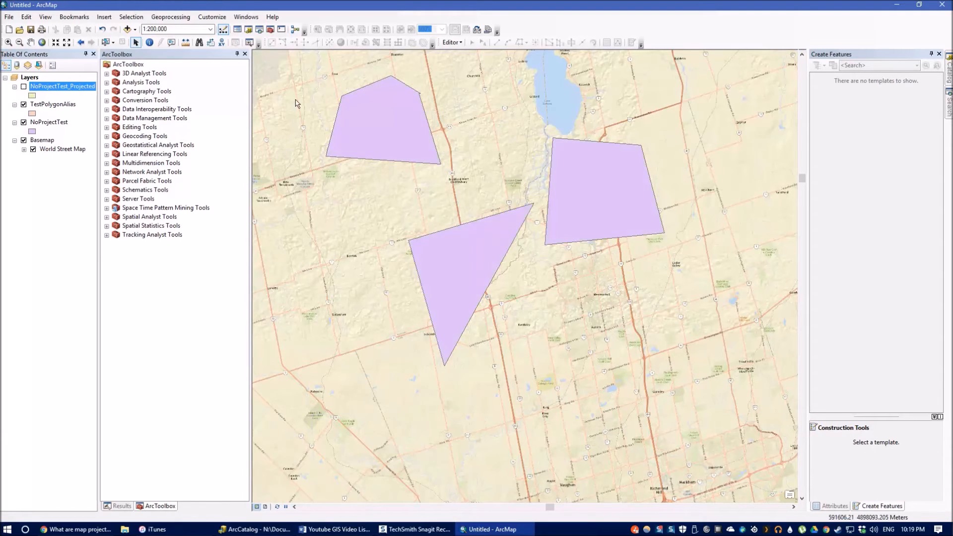
Step: Turn the NoProjectTest_Projected layer back on in the map
scroll(398, 103, "down", 2)
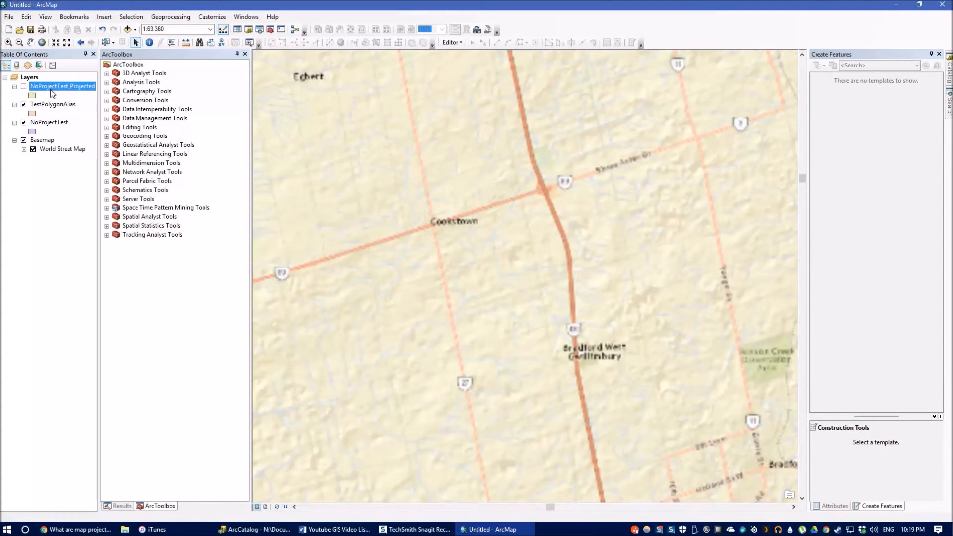
left_click(24, 87)
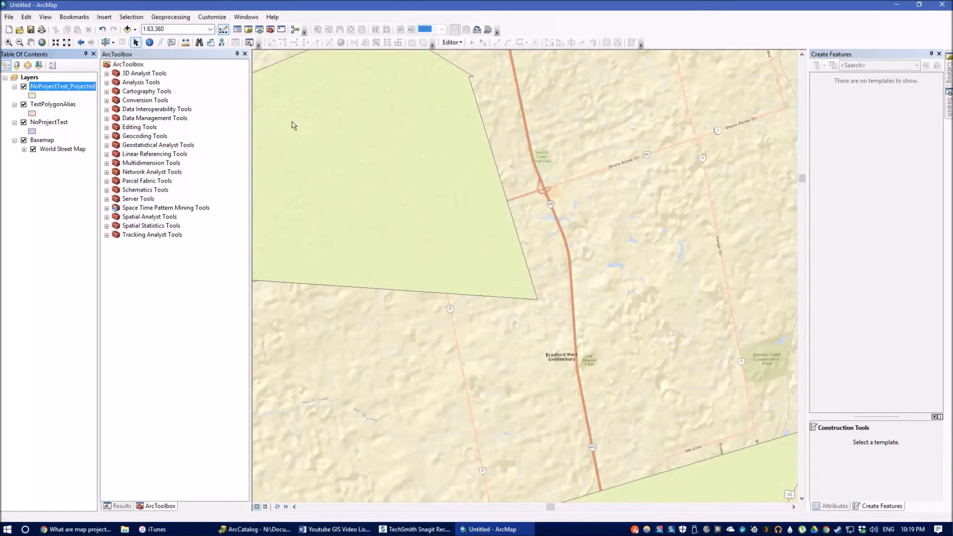
Step: Open a second, blank ArcMap session in a smaller window over the first and dock its Editor toolbar
right_click(481, 529)
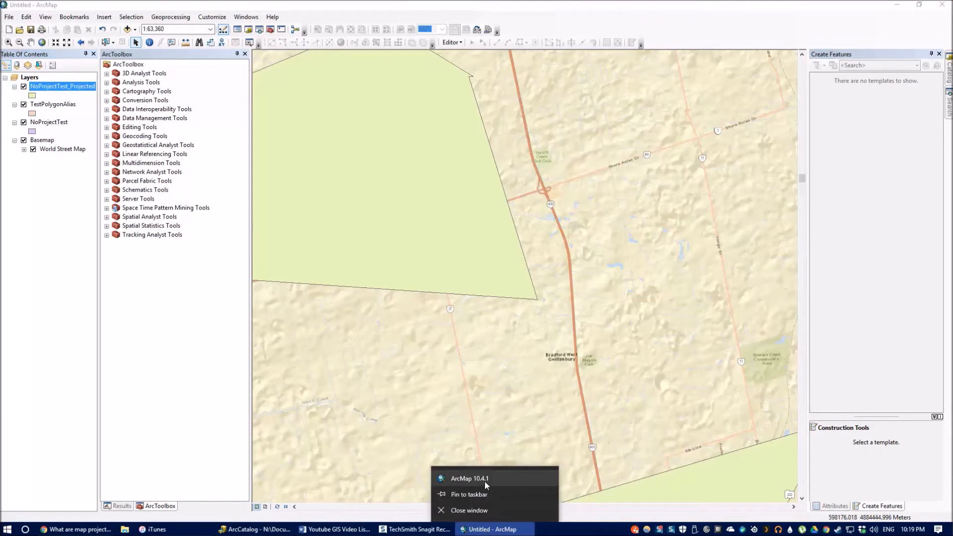
left_click(485, 481)
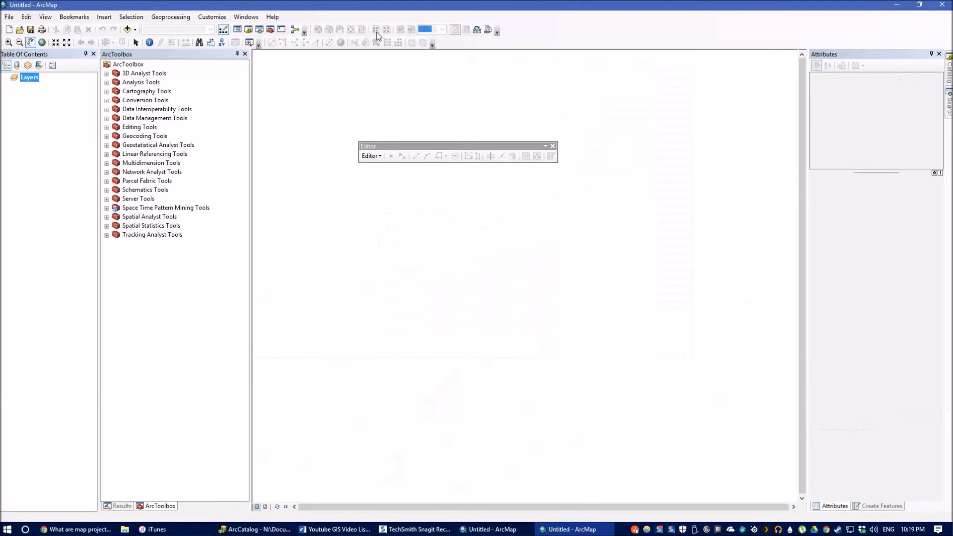
left_click_drag(546, 5, 723, 76)
left_click_drag(515, 147, 768, 120)
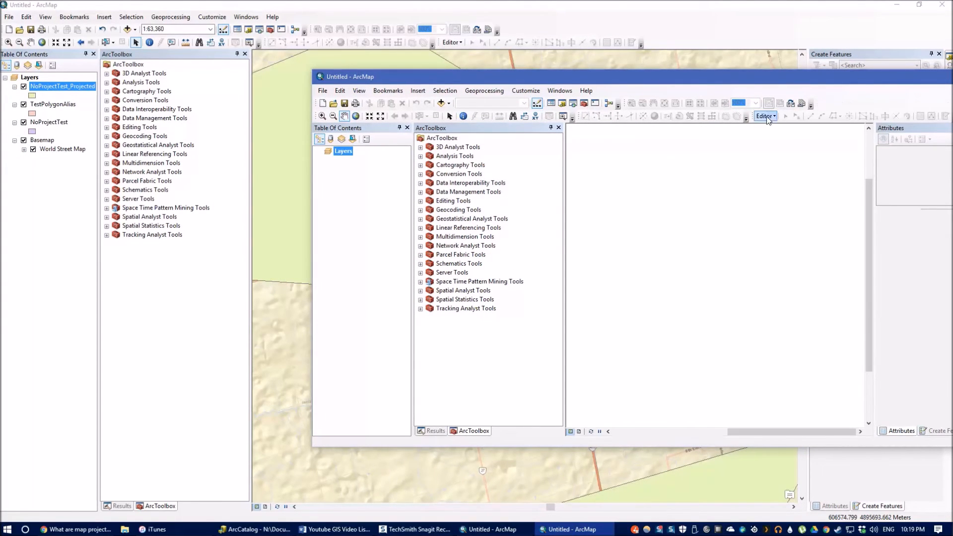
Step: Copy the NoProjectTest_Projected layer from the first ArcMap session into the blank one and bring the new window fully into view
left_click(44, 83)
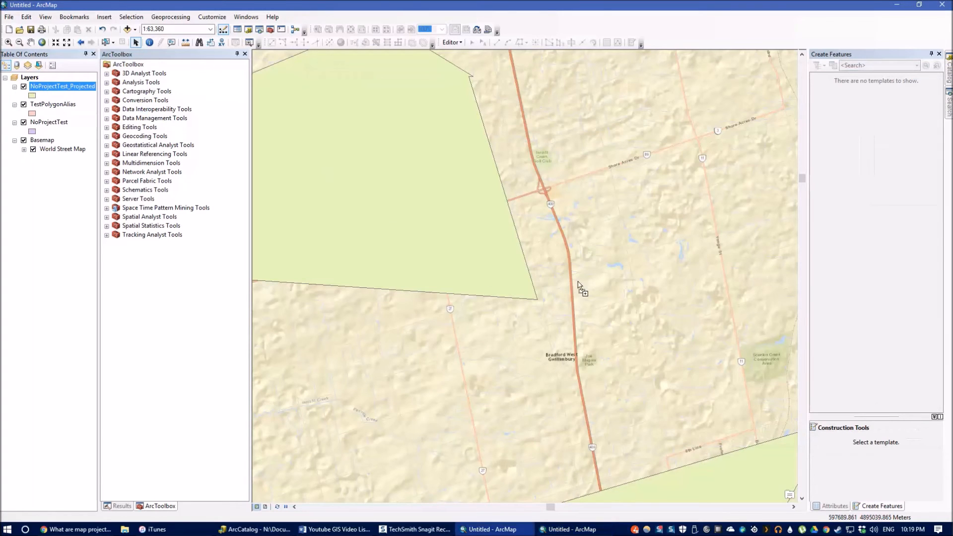
left_click(576, 529)
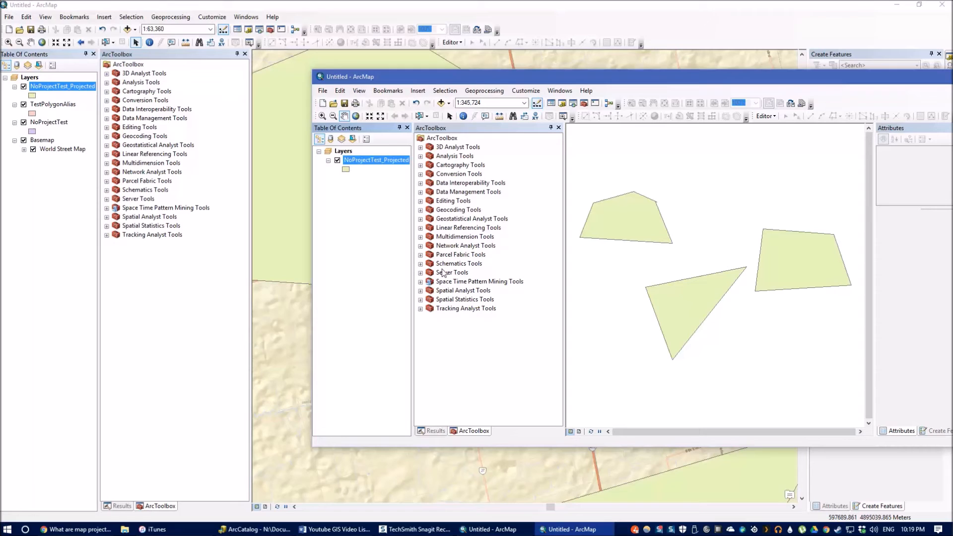
left_click_drag(675, 80, 507, 62)
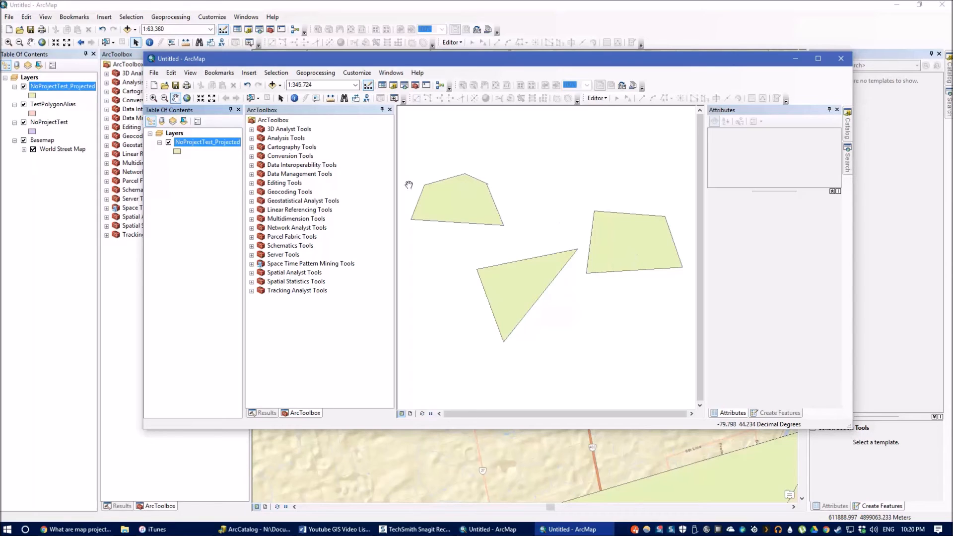
Step: Check the current coordinate system in the second session's data frame properties
scroll(504, 211, "down", 2)
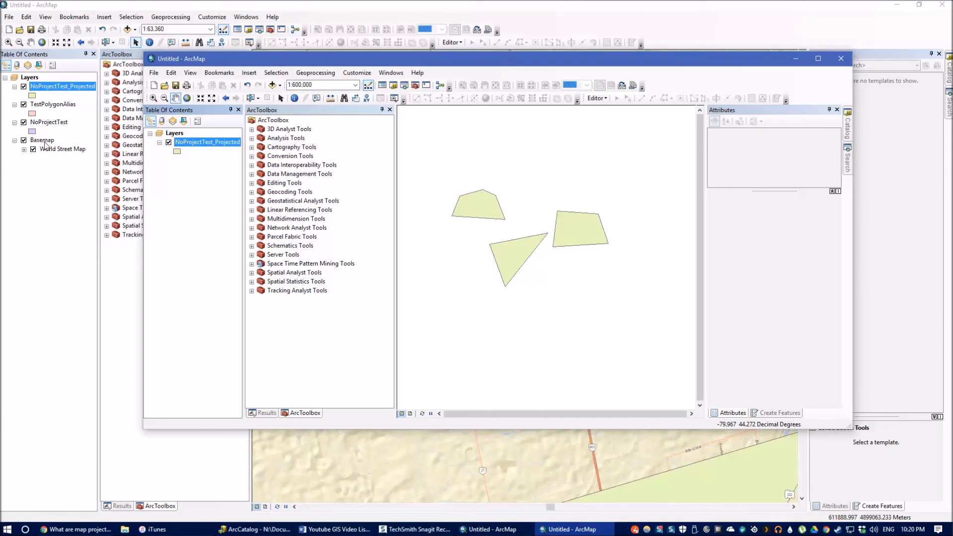
right_click(173, 133)
left_click(232, 346)
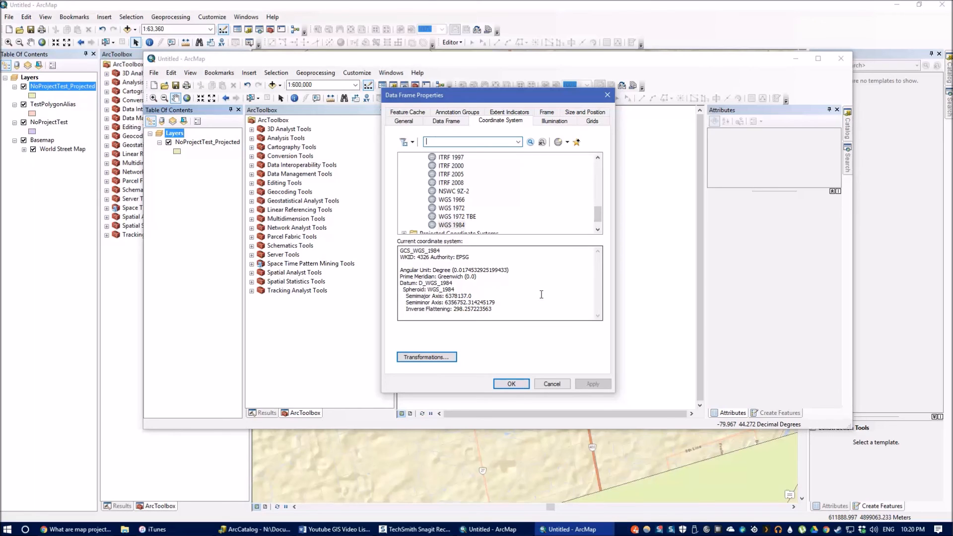
left_click(511, 384)
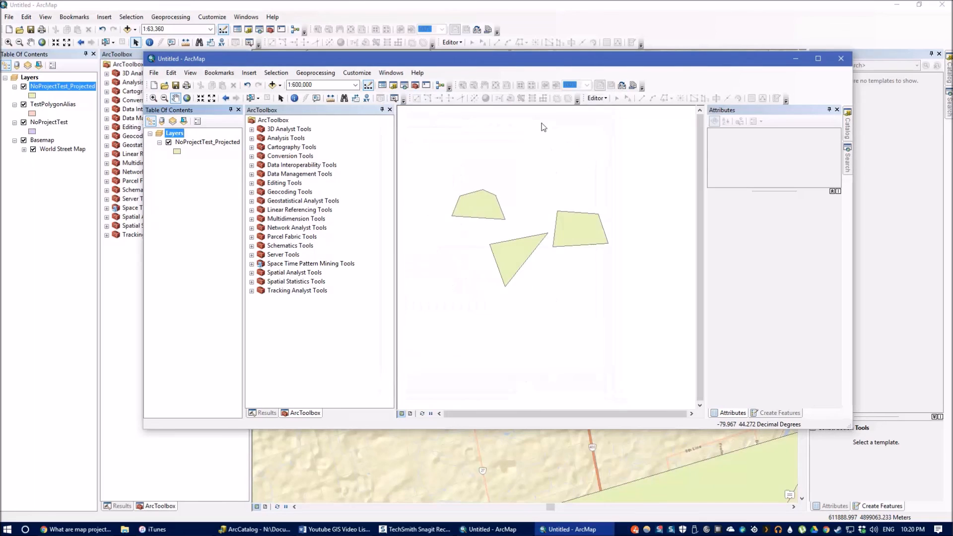
Step: Close the second ArcMap session without saving changes to its Untitled map
left_click_drag(669, 65, 618, 52)
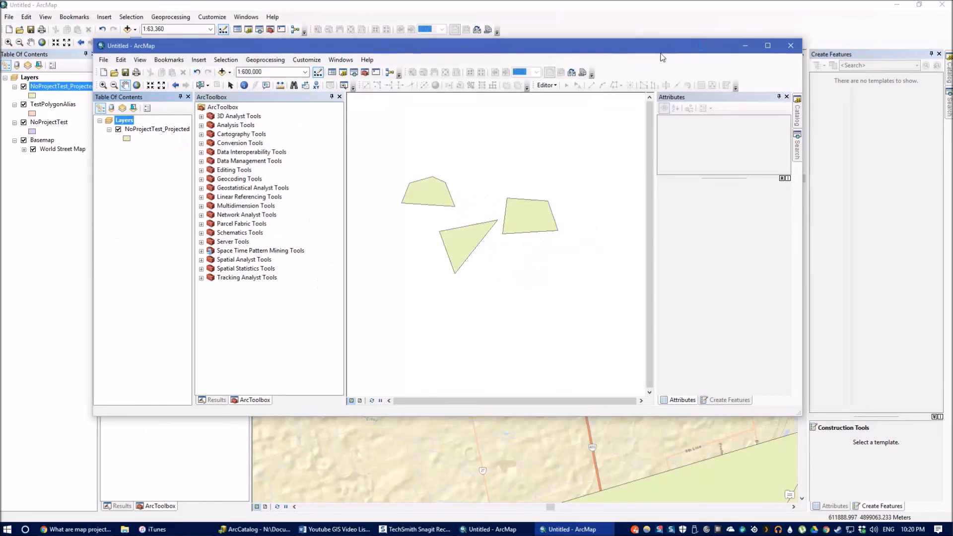
left_click(791, 45)
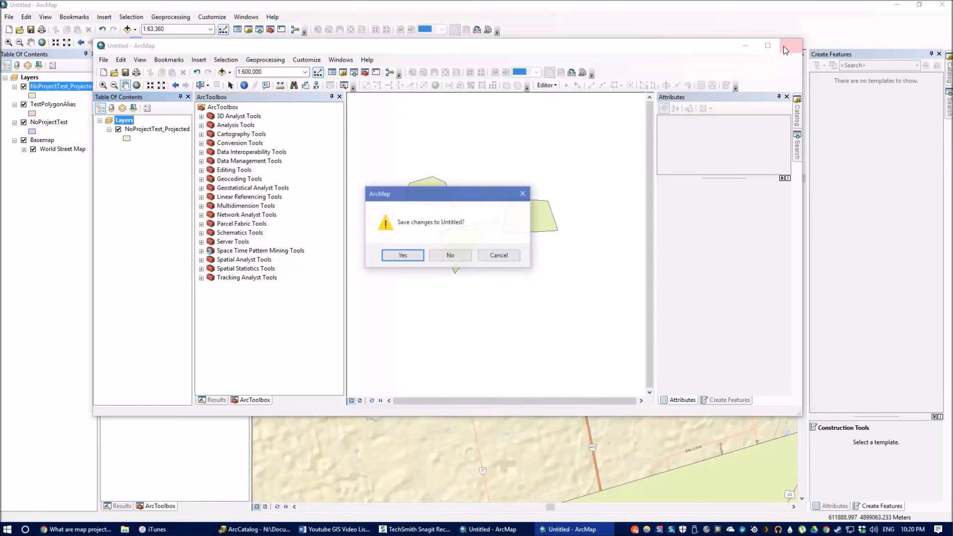
left_click(451, 256)
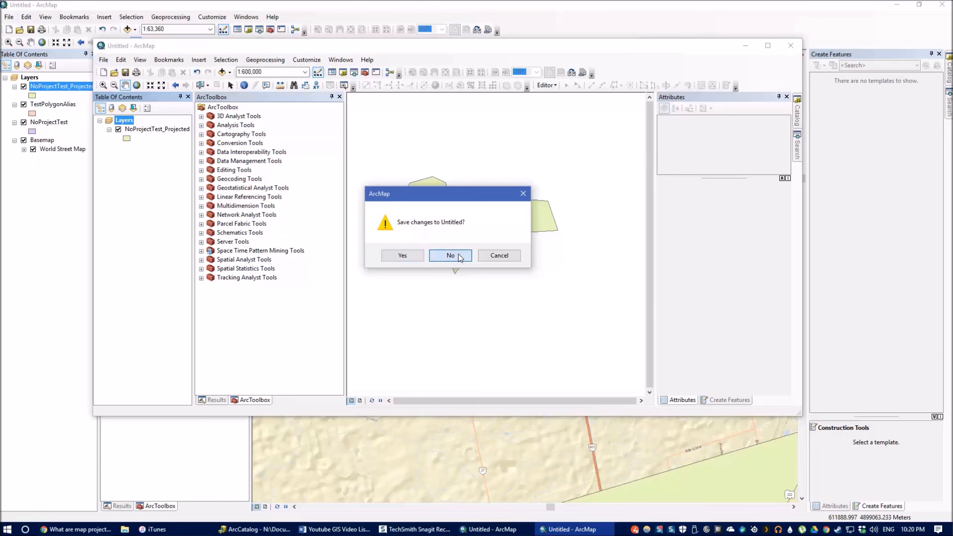